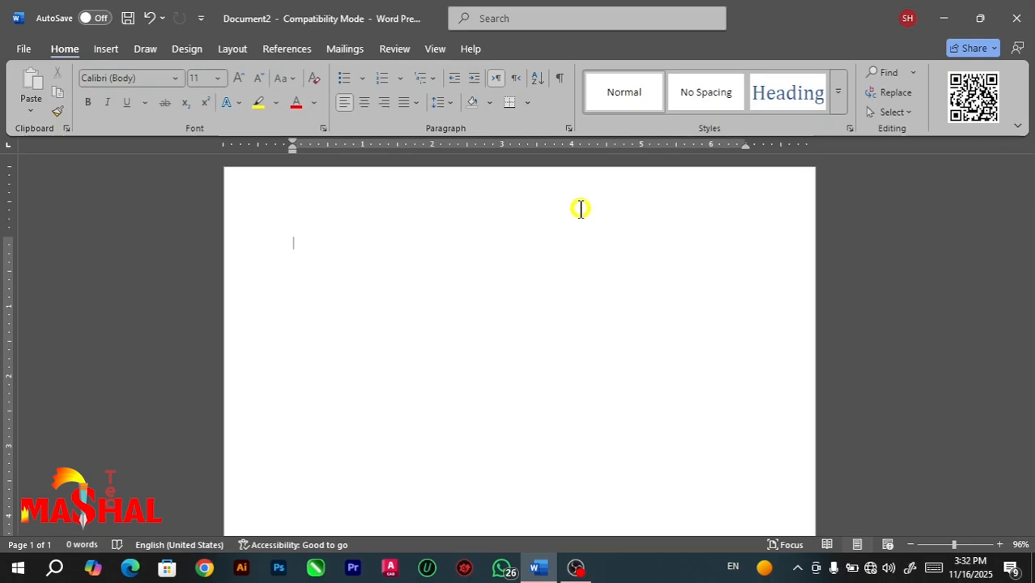
Write "mashal tech" in the blank document and clear the text again.
{"action": "type", "text": "masha"}
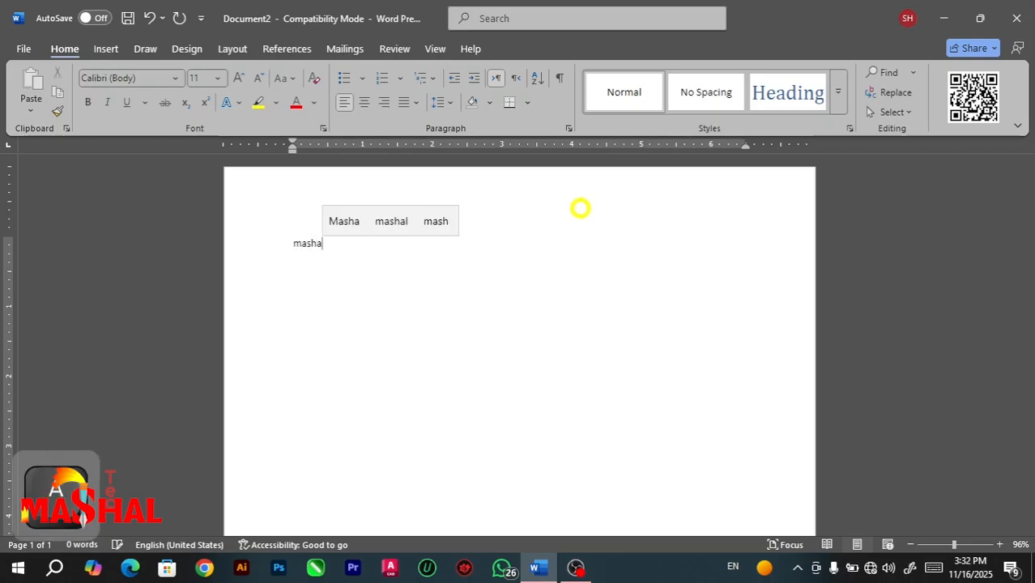
{"action": "type", "text": "l "}
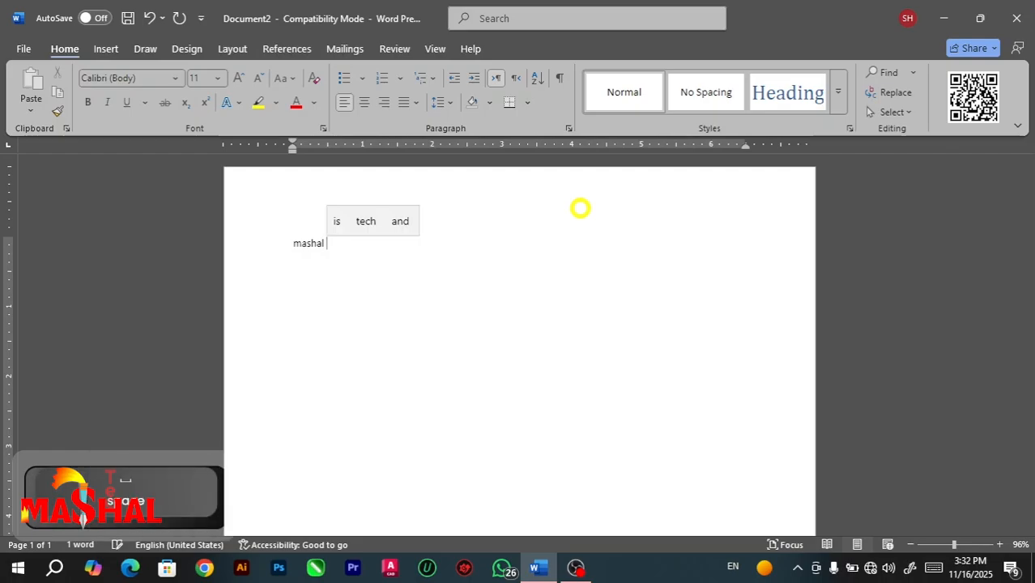
{"action": "type", "text": "tech"}
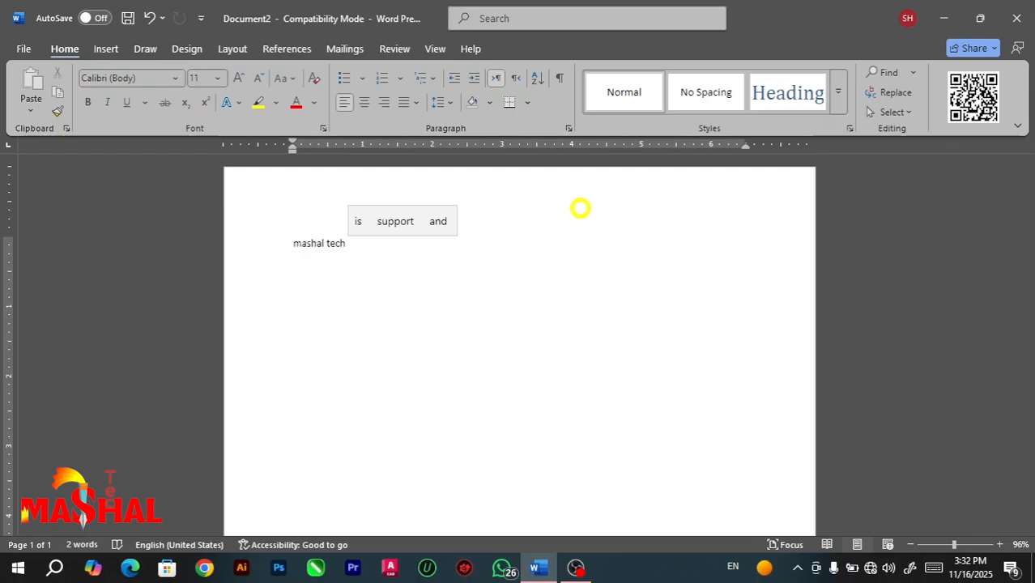
{"action": "key", "text": "ctrl+a"}
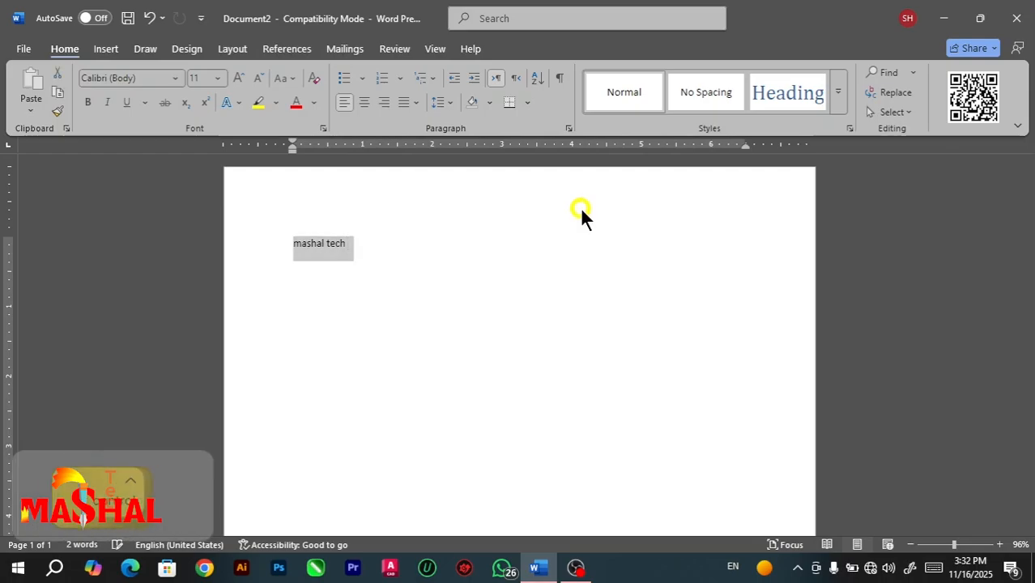
{"action": "key", "text": "BackSpace"}
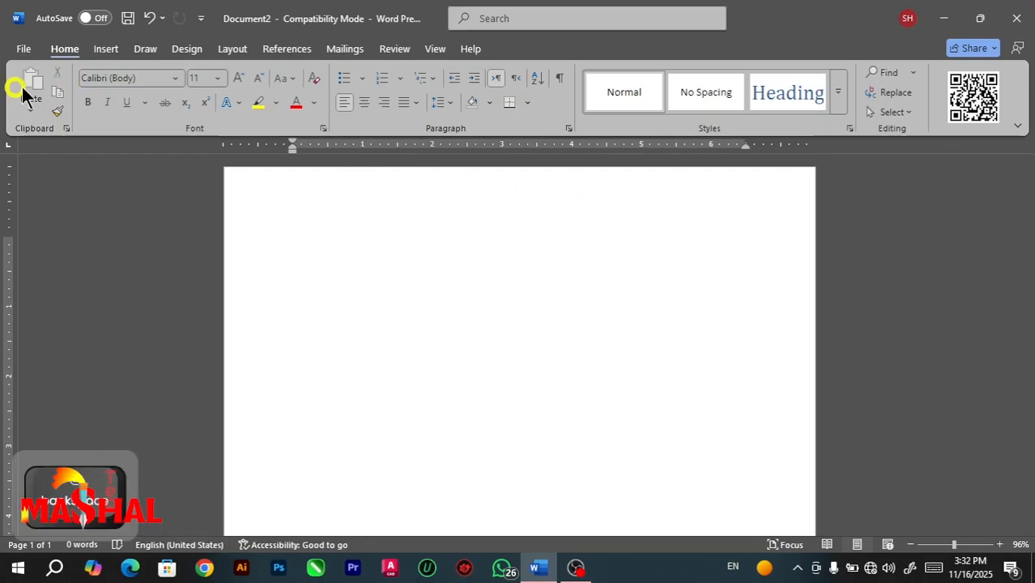
Open the AutoCorrect options from the proofing settings.
{"action": "left_click", "coordinate": [20, 50]}
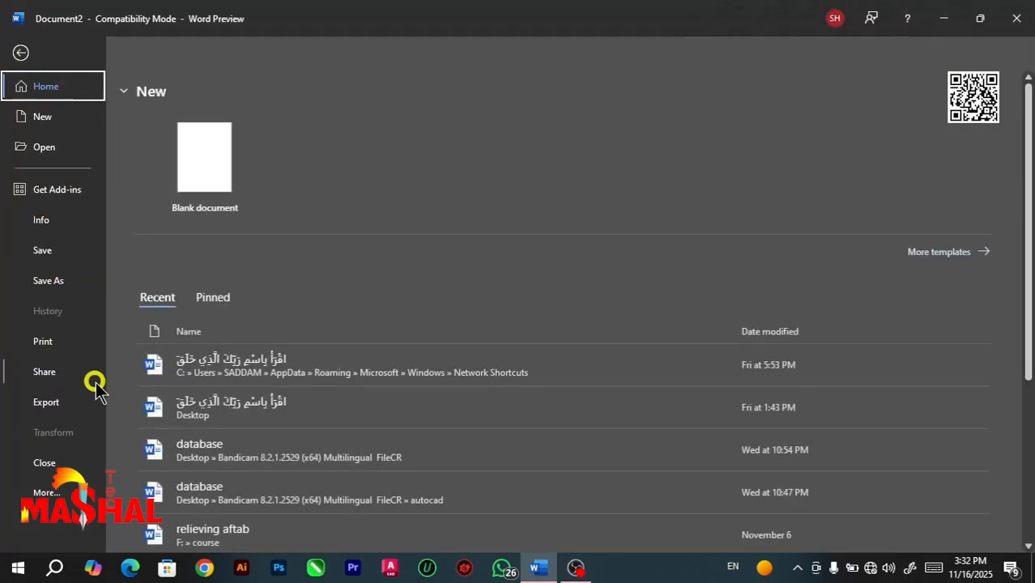
{"action": "left_click", "coordinate": [47, 492]}
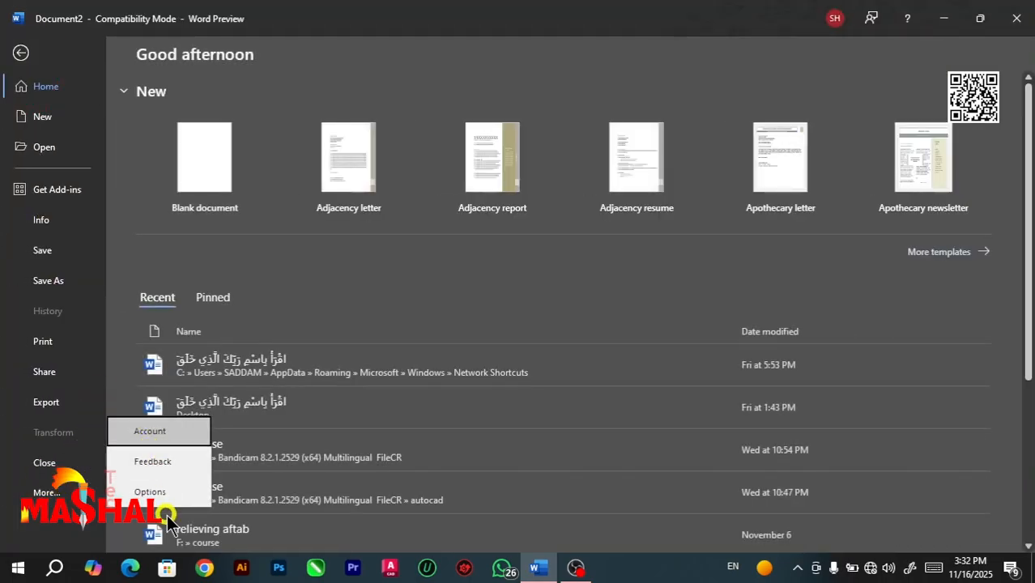
{"action": "left_click", "coordinate": [155, 494]}
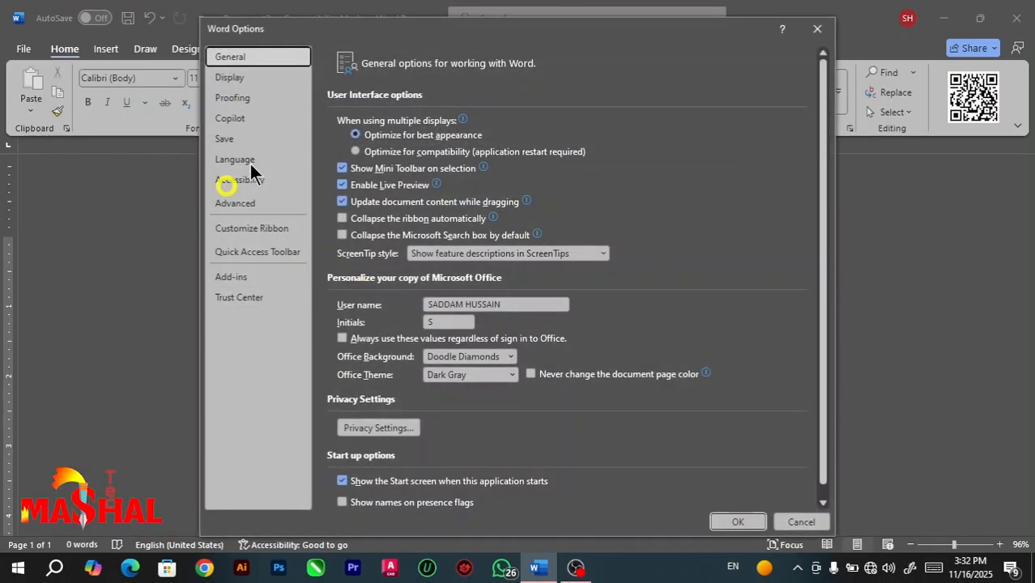
{"action": "left_click", "coordinate": [235, 98]}
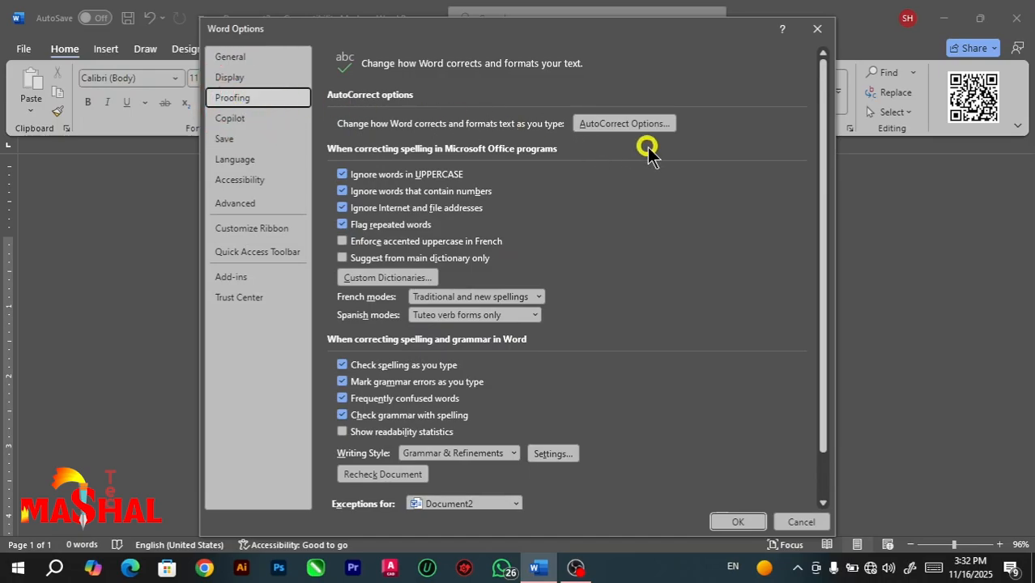
{"action": "left_click", "coordinate": [615, 124]}
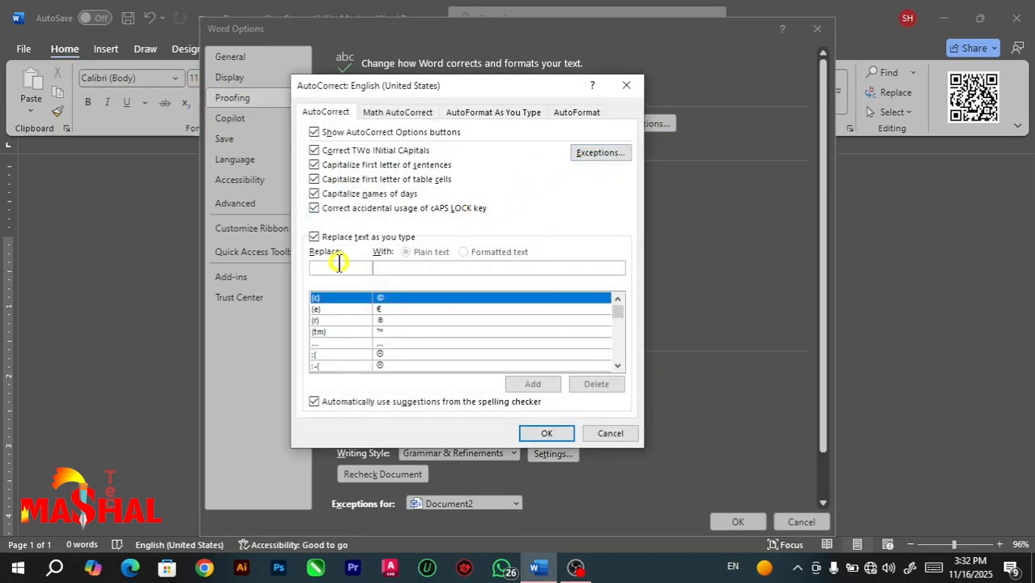
Add an AutoCorrect entry that replaces "mt" with "Mashal Tech" and accept the settings.
{"action": "left_click", "coordinate": [337, 265]}
{"action": "type", "text": "mt"}
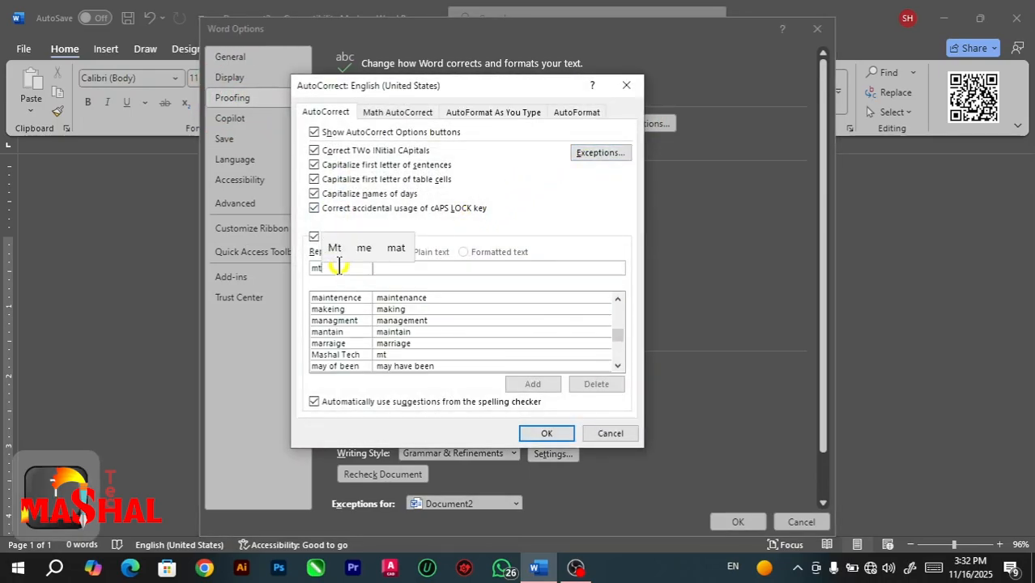
{"action": "left_click", "coordinate": [400, 268]}
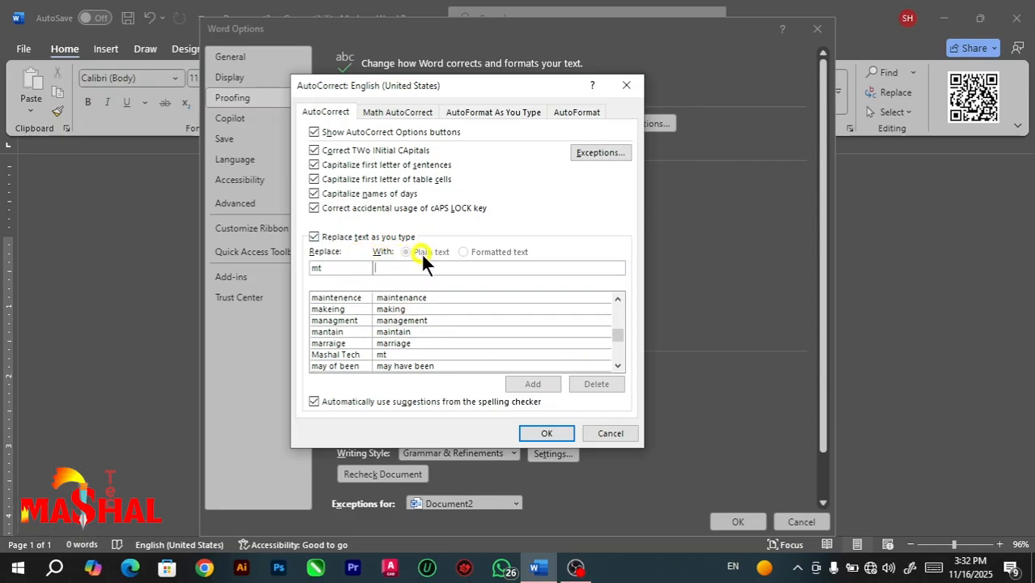
{"action": "type", "text": "M"}
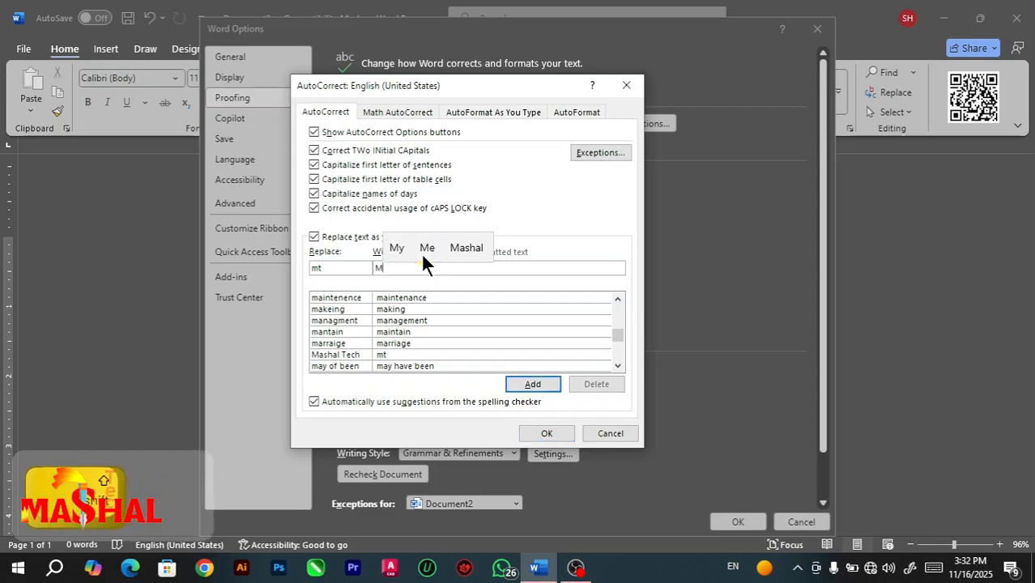
{"action": "type", "text": "ashal "}
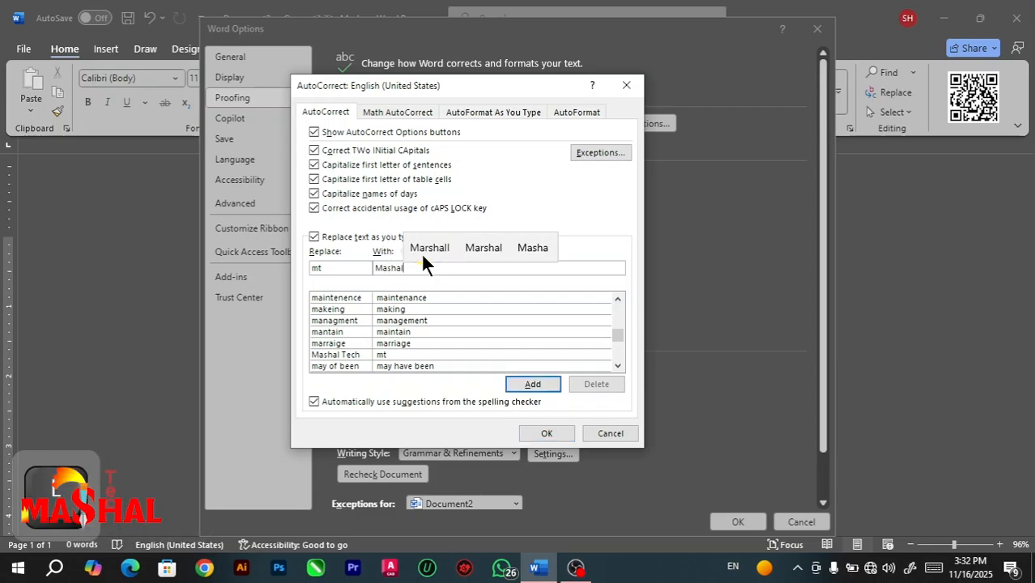
{"action": "type", "text": "T"}
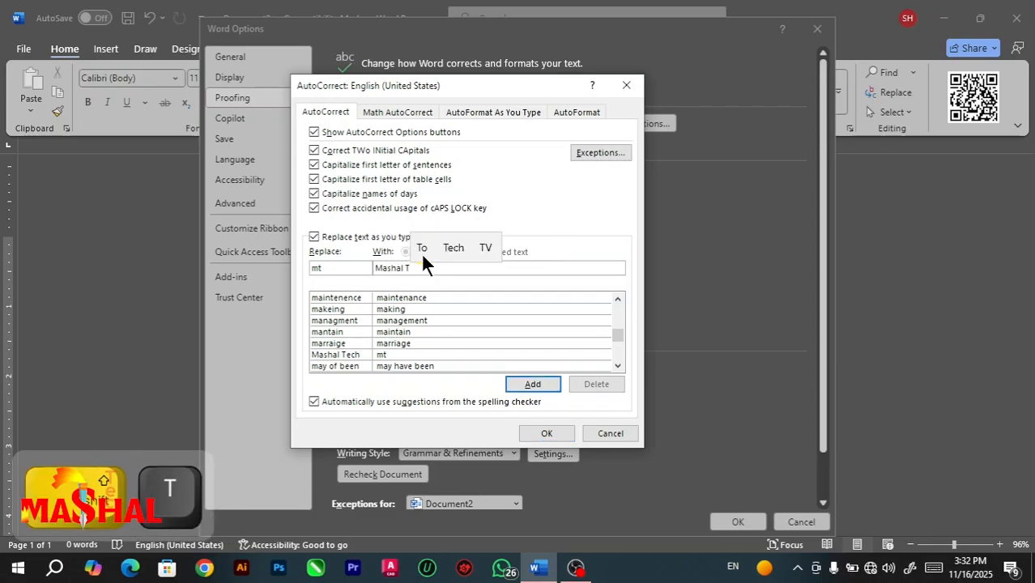
{"action": "type", "text": "ech"}
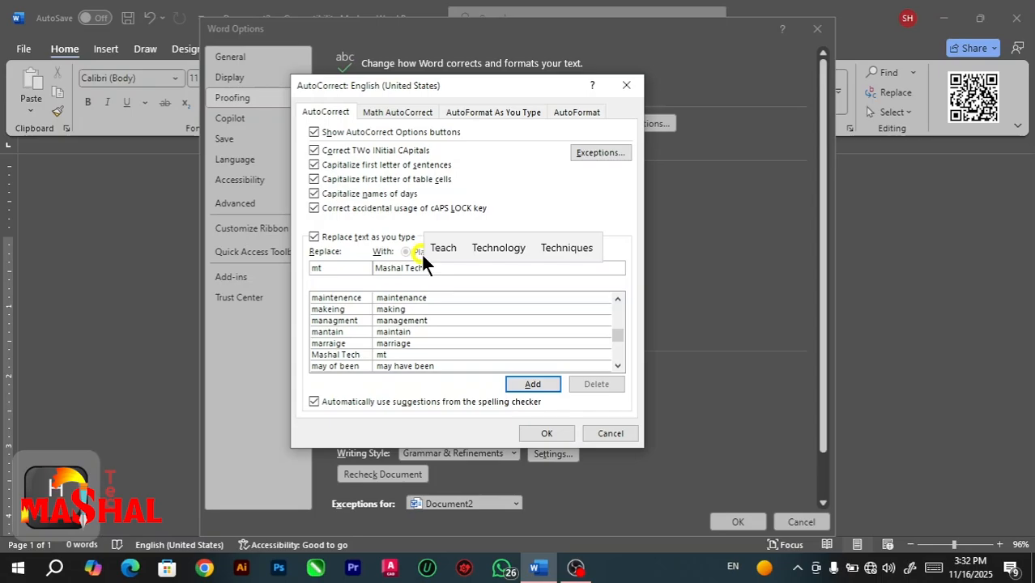
{"action": "left_click", "coordinate": [527, 382]}
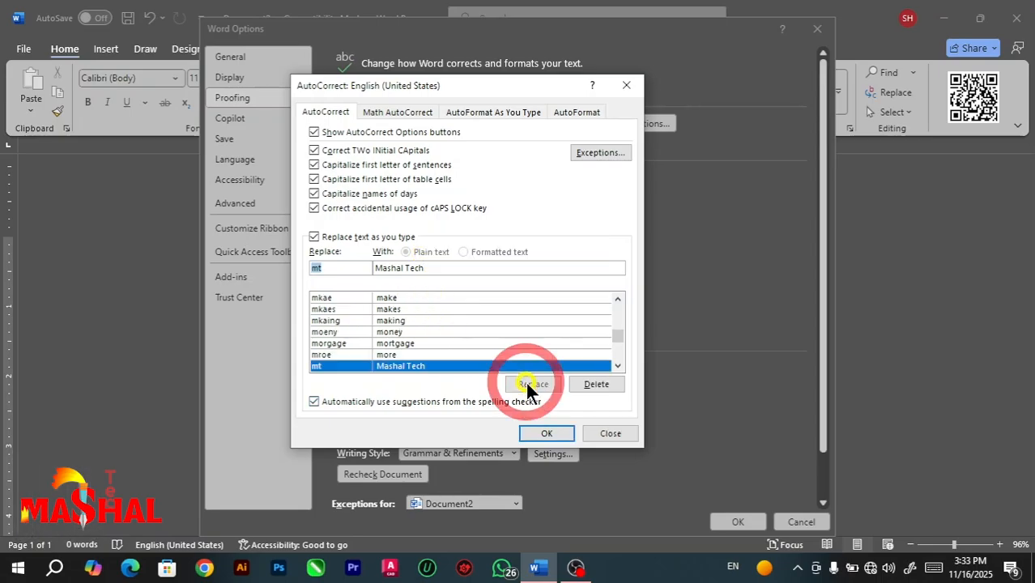
{"action": "left_click", "coordinate": [536, 434]}
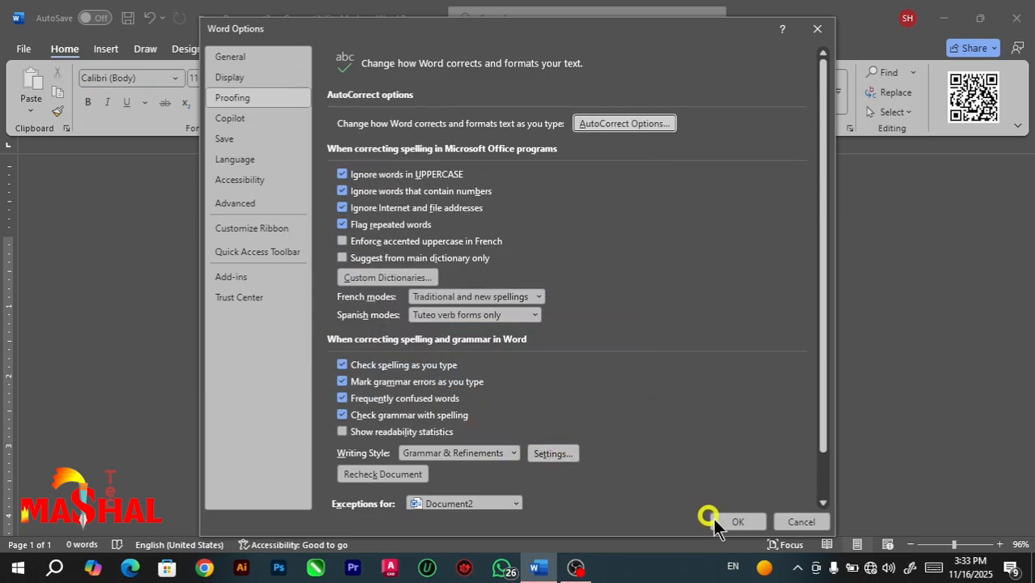
{"action": "left_click", "coordinate": [733, 522]}
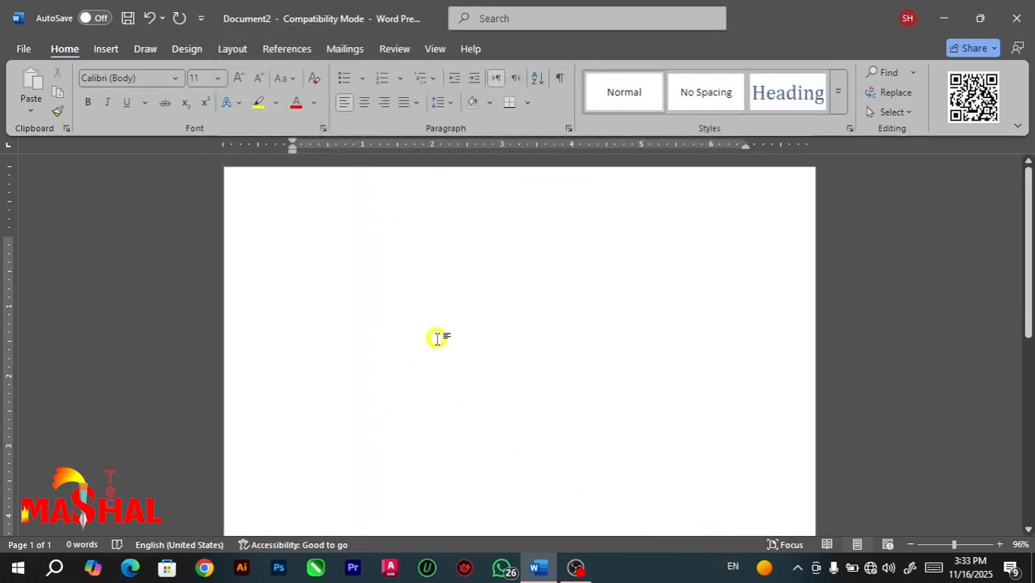
{"action": "type", "text": "this"}
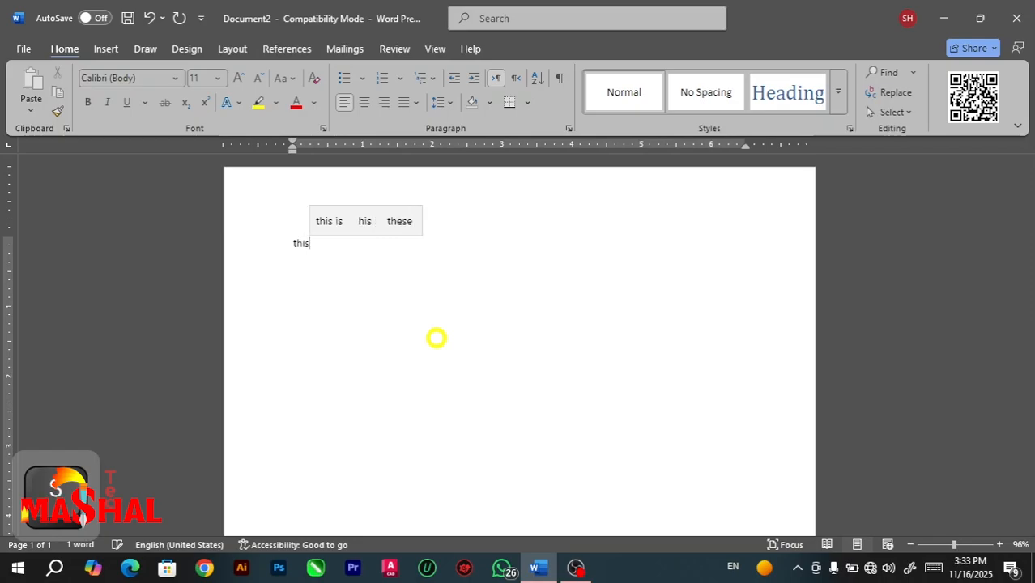
{"action": "key", "text": "BackSpace"}
{"action": "key", "text": "BackSpace"}
{"action": "key", "text": "BackSpace"}
{"action": "key", "text": "BackSpace"}
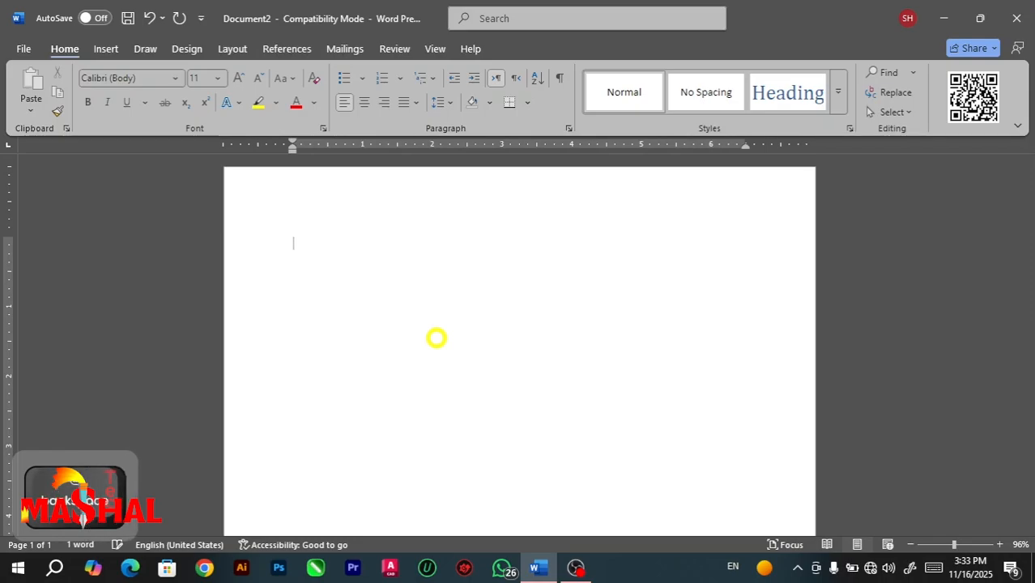
Write the sentence "My youtube channel where you can learn every software in more detail name is", ending it with the "mt" shortcut.
{"action": "type", "text": "my yo"}
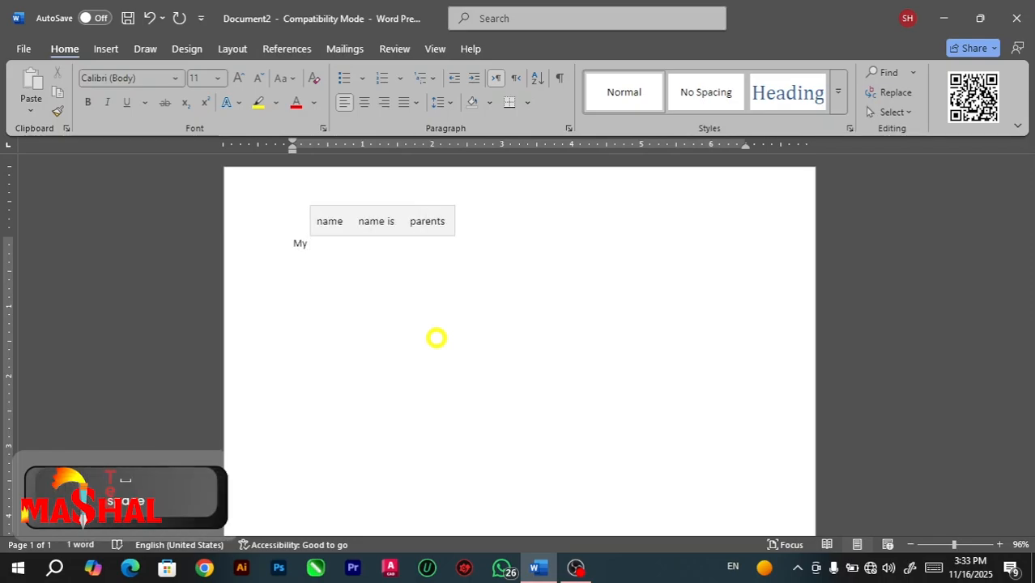
{"action": "type", "text": "utube "}
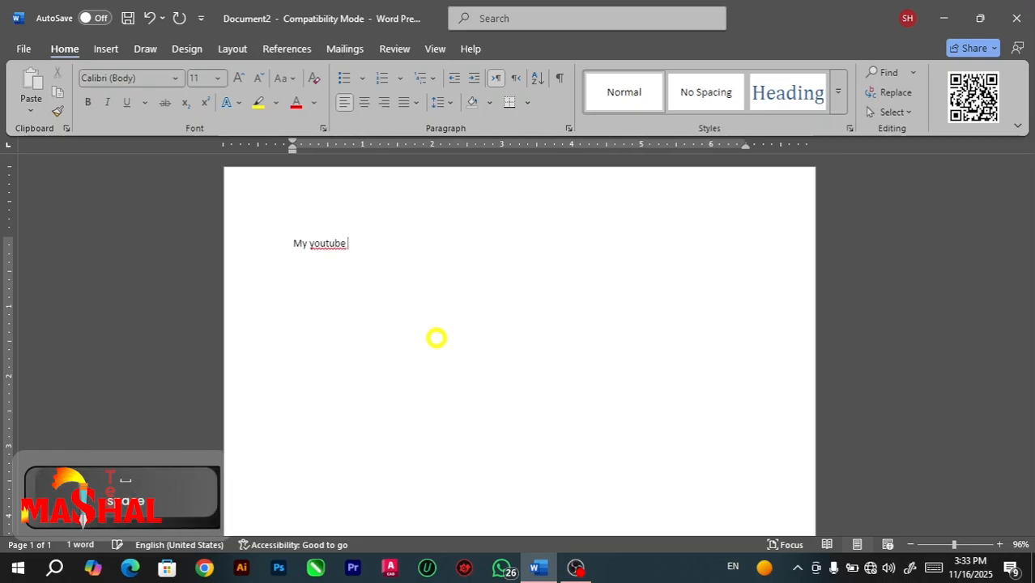
{"action": "type", "text": "chann"}
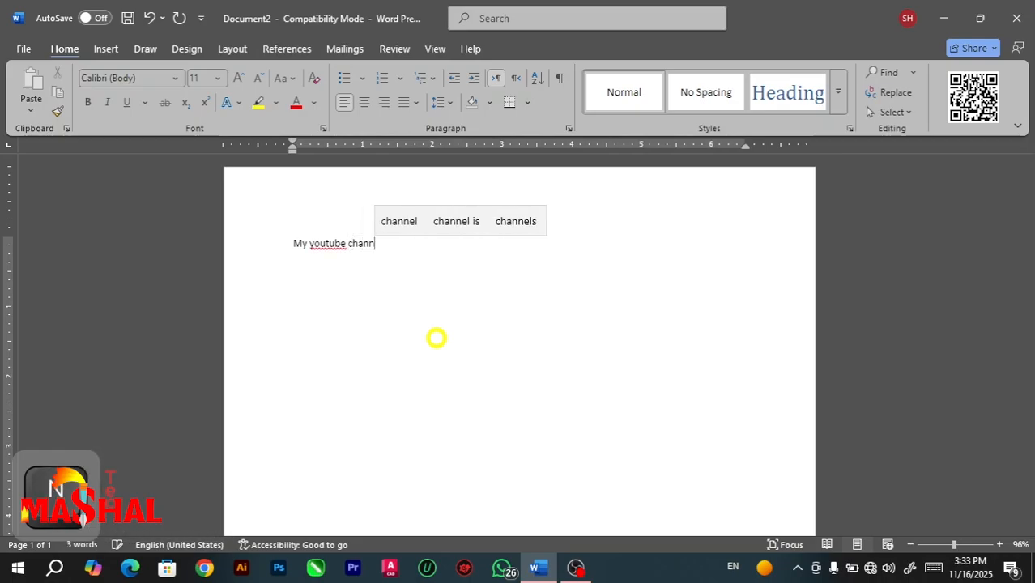
{"action": "type", "text": "el wh"}
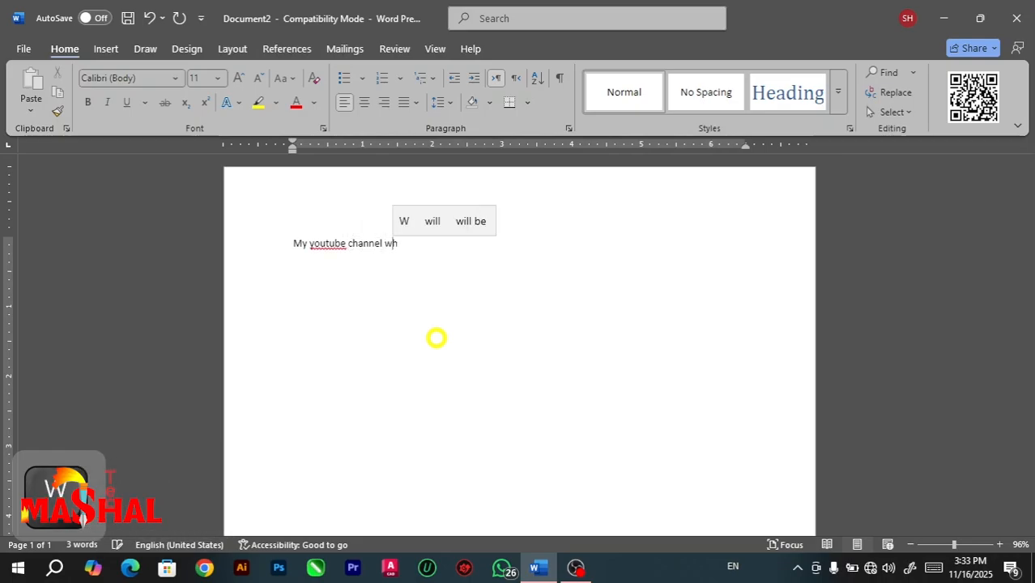
{"action": "type", "text": "ere y"}
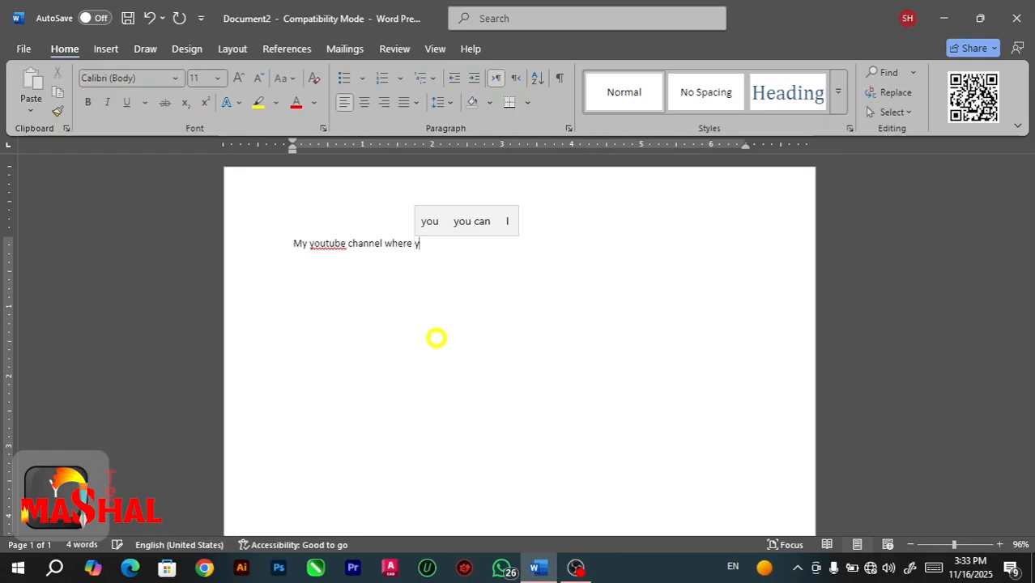
{"action": "type", "text": "ou can l"}
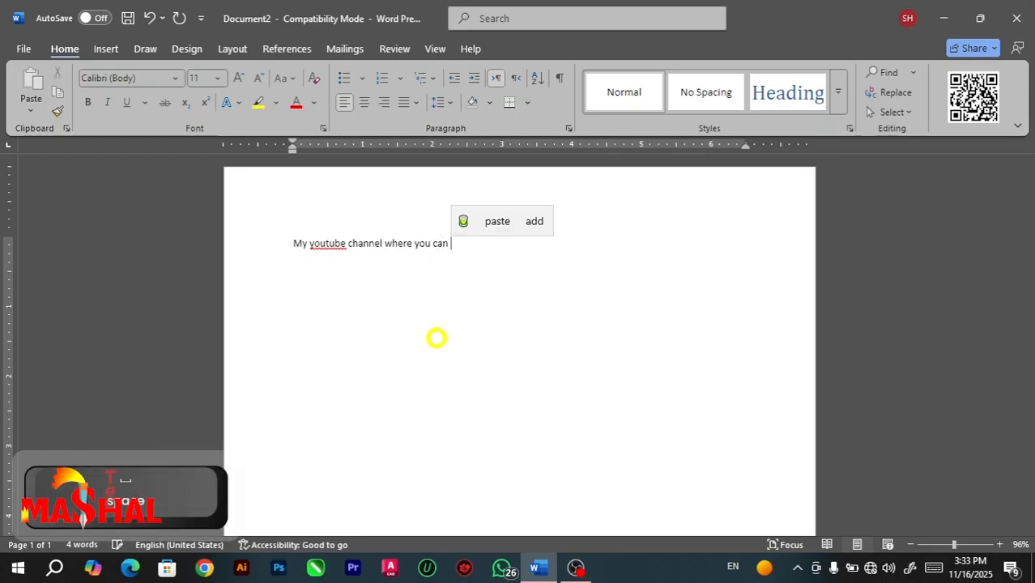
{"action": "type", "text": "earn "}
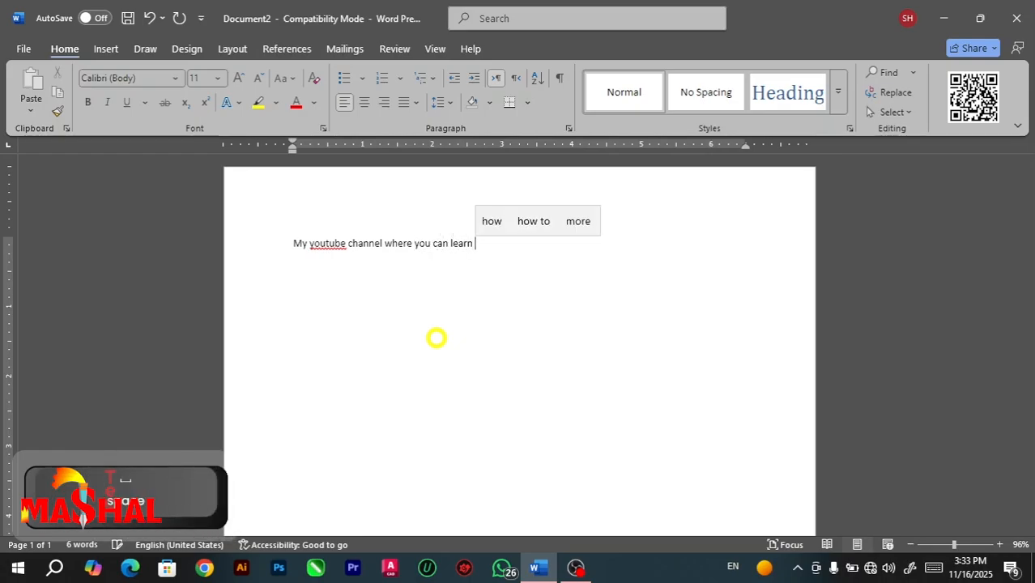
{"action": "type", "text": "ever"}
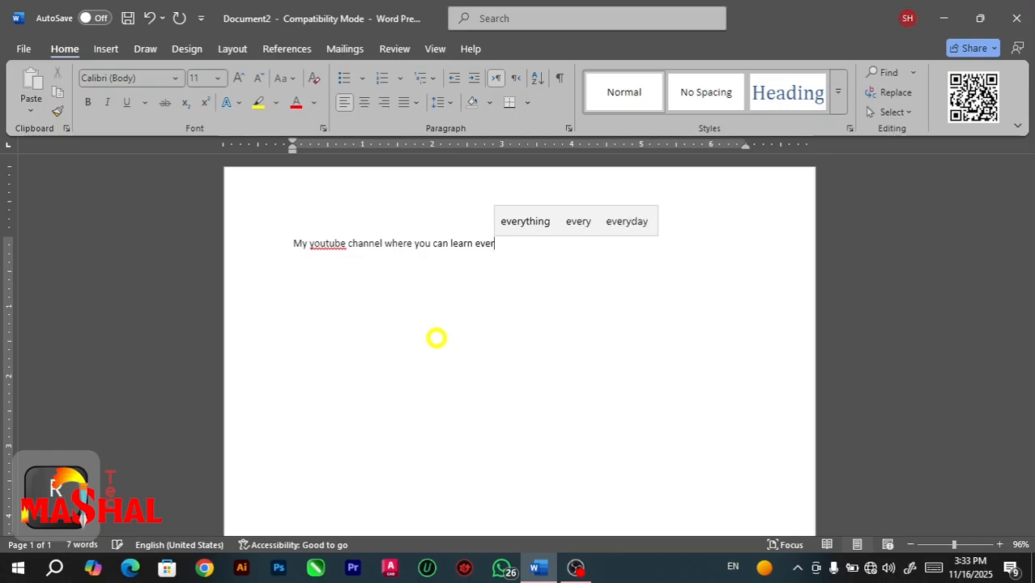
{"action": "type", "text": "y sof"}
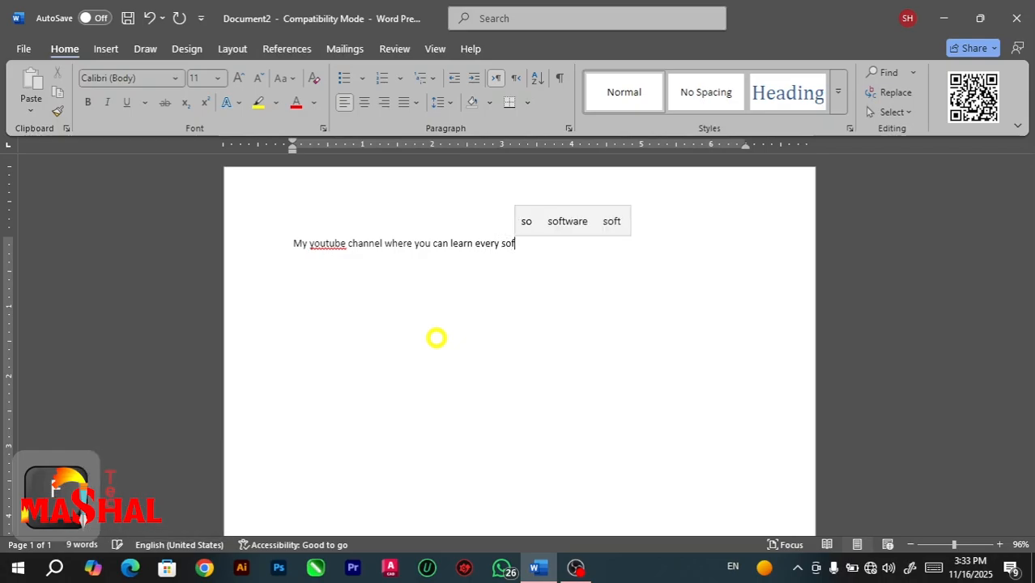
{"action": "type", "text": "tware "}
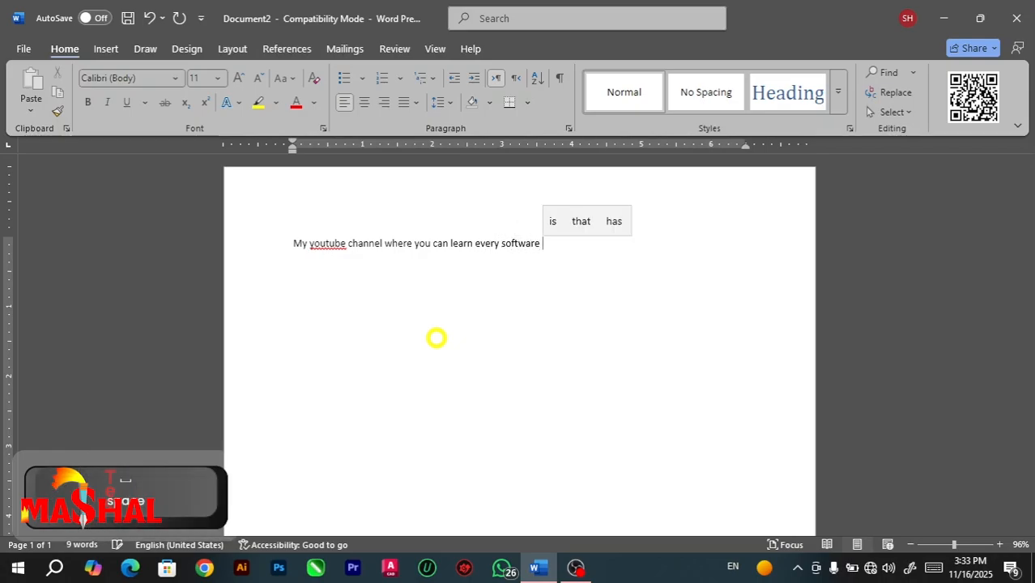
{"action": "type", "text": "in m"}
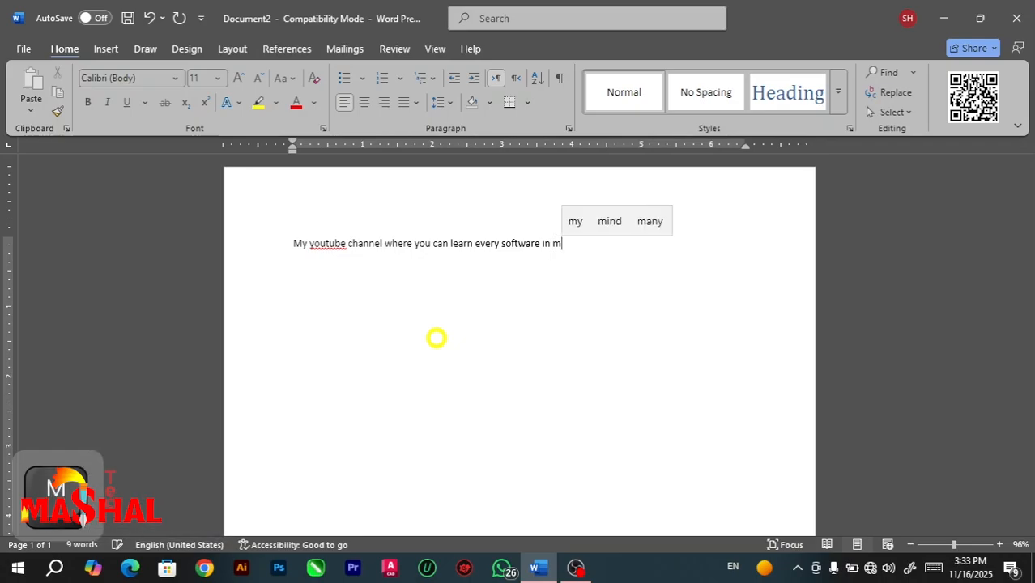
{"action": "type", "text": "ore d"}
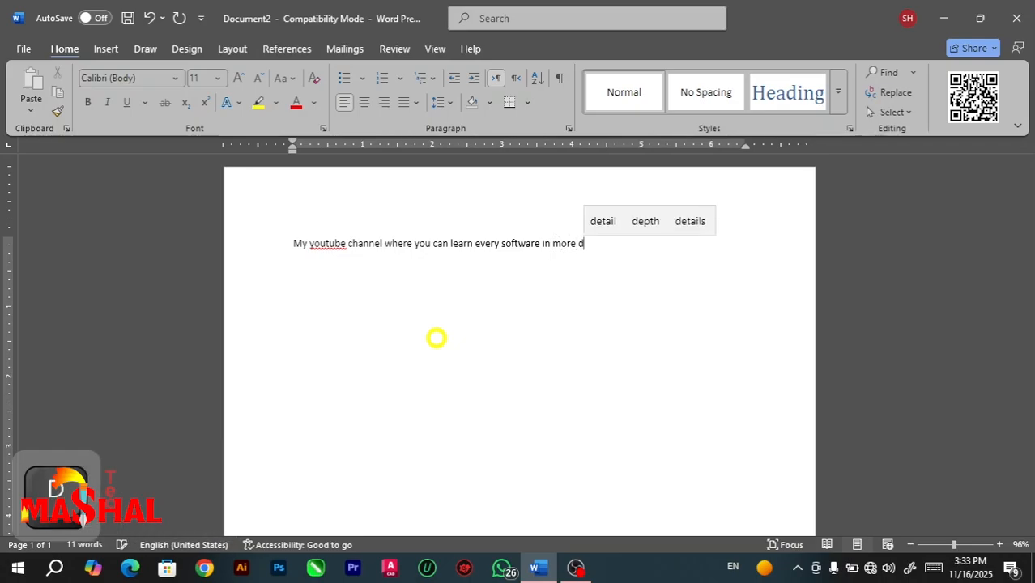
{"action": "type", "text": "etail"}
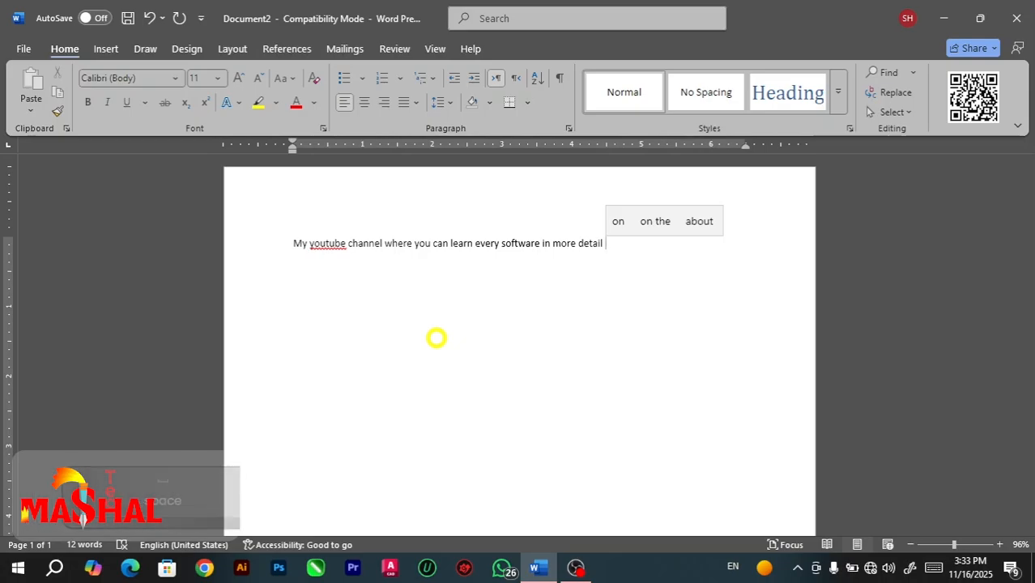
{"action": "type", "text": "n"}
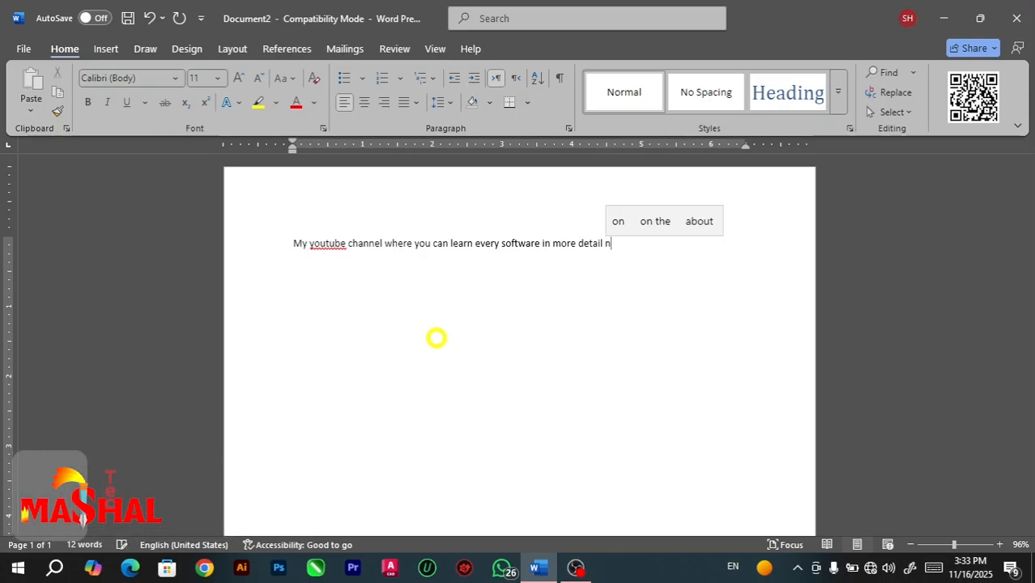
{"action": "type", "text": "ame is mt"}
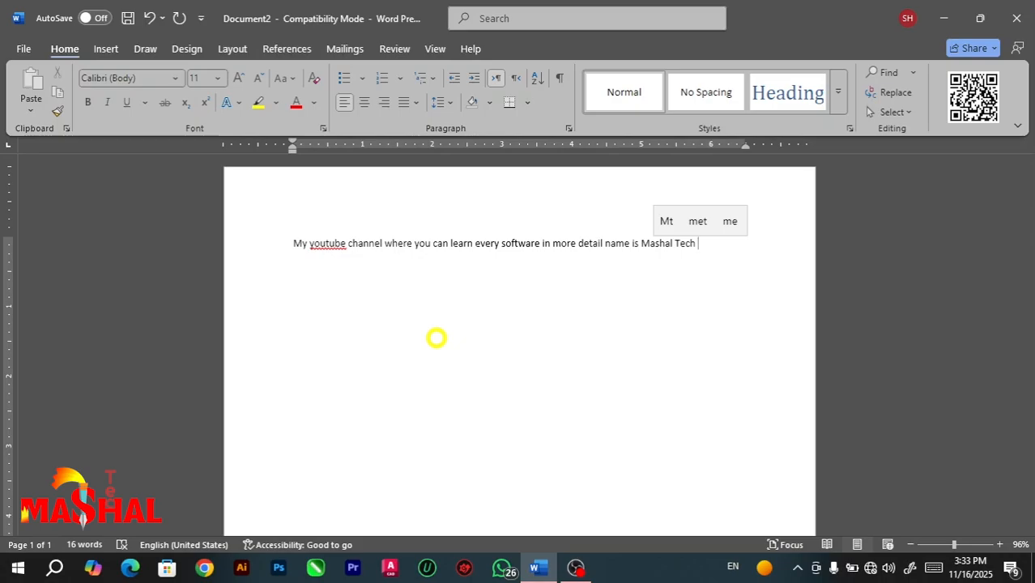
Expand the "mt" shortcut once more on a new line and clear all the text from the document.
{"action": "key", "text": "Return"}
{"action": "type", "text": "mt"}
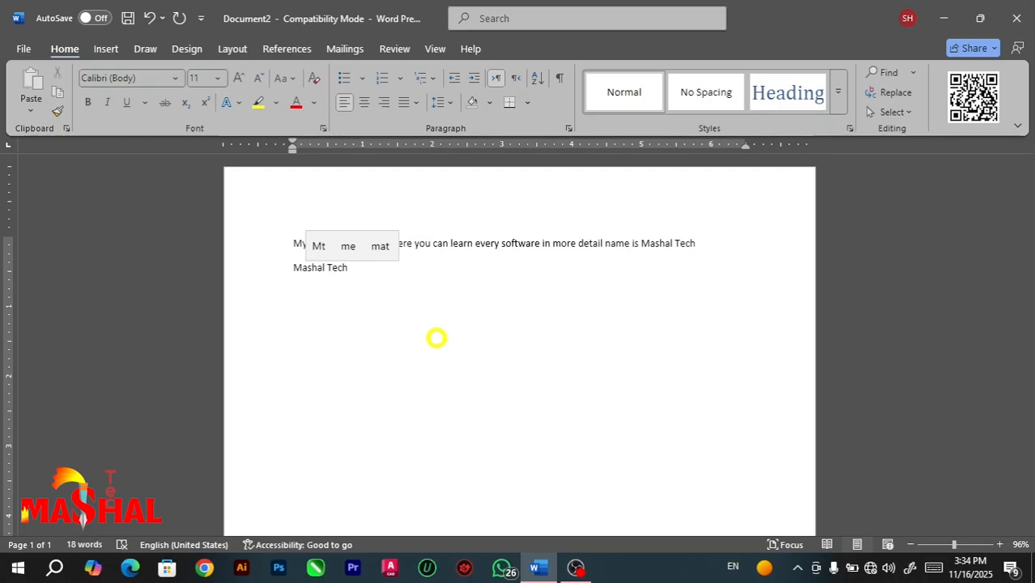
{"action": "key", "text": "ctrl+a"}
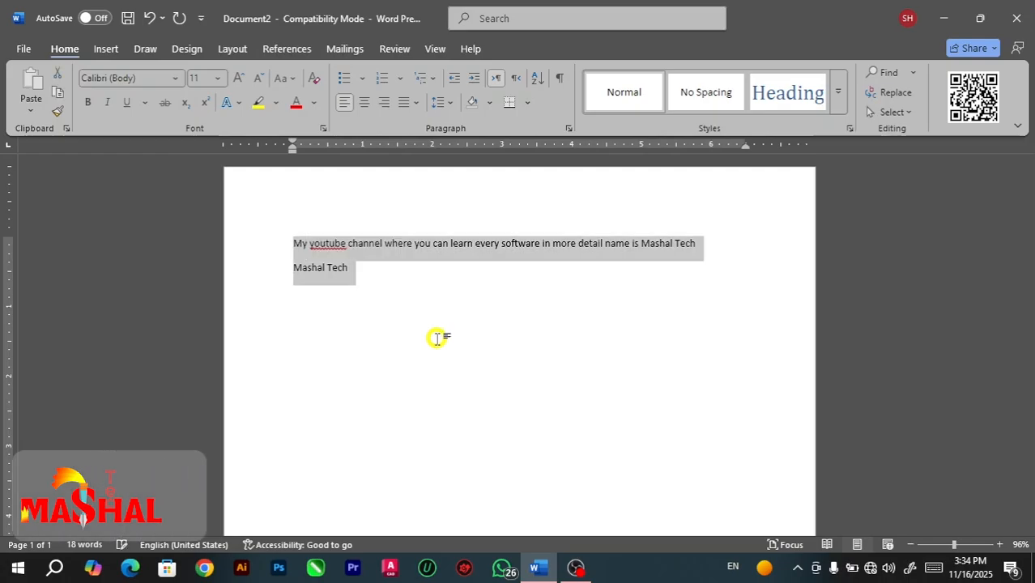
{"action": "key", "text": "BackSpace"}
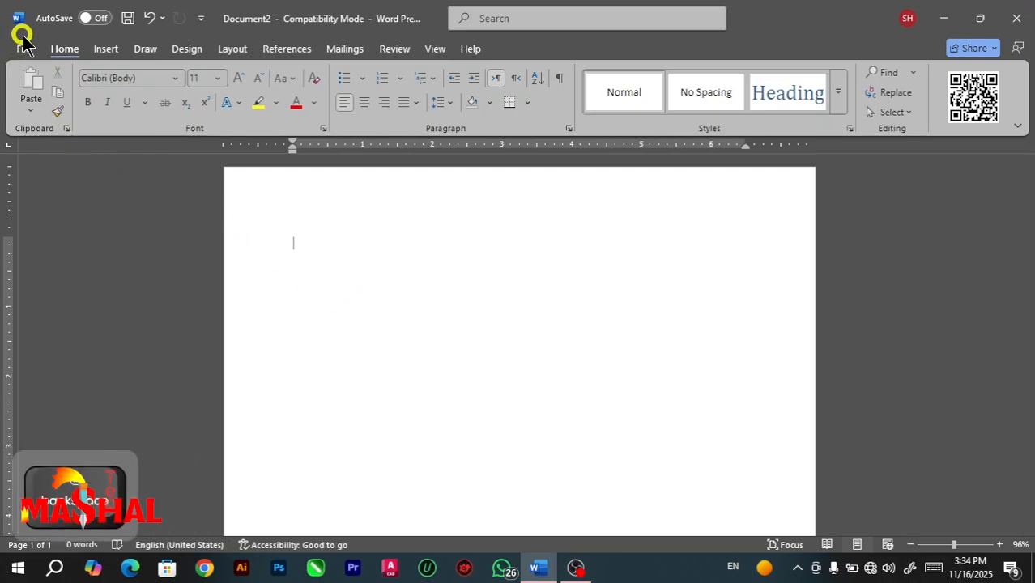
Open the AutoCorrect options from the proofing settings.
{"action": "left_click", "coordinate": [25, 50]}
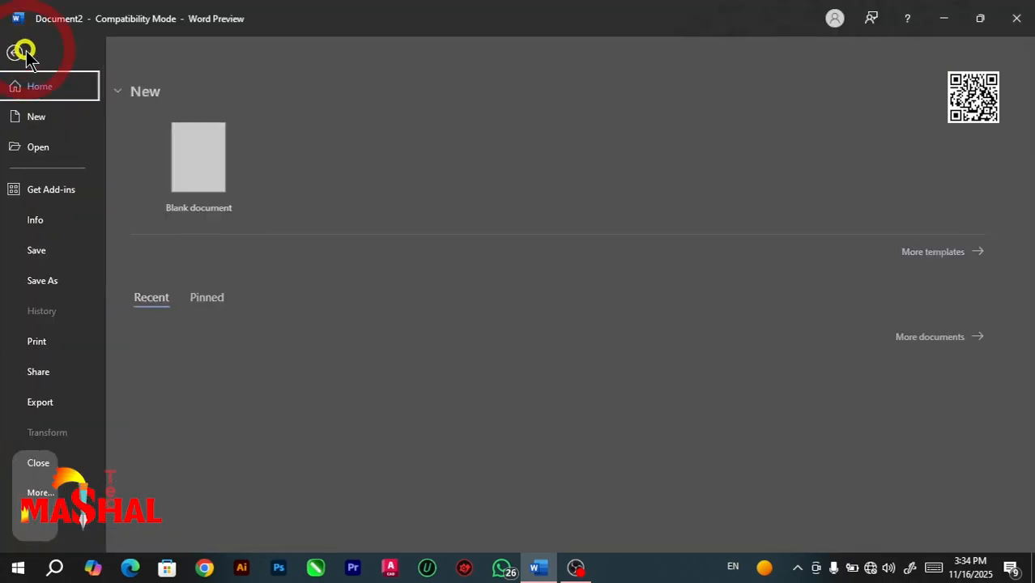
{"action": "left_click", "coordinate": [46, 493]}
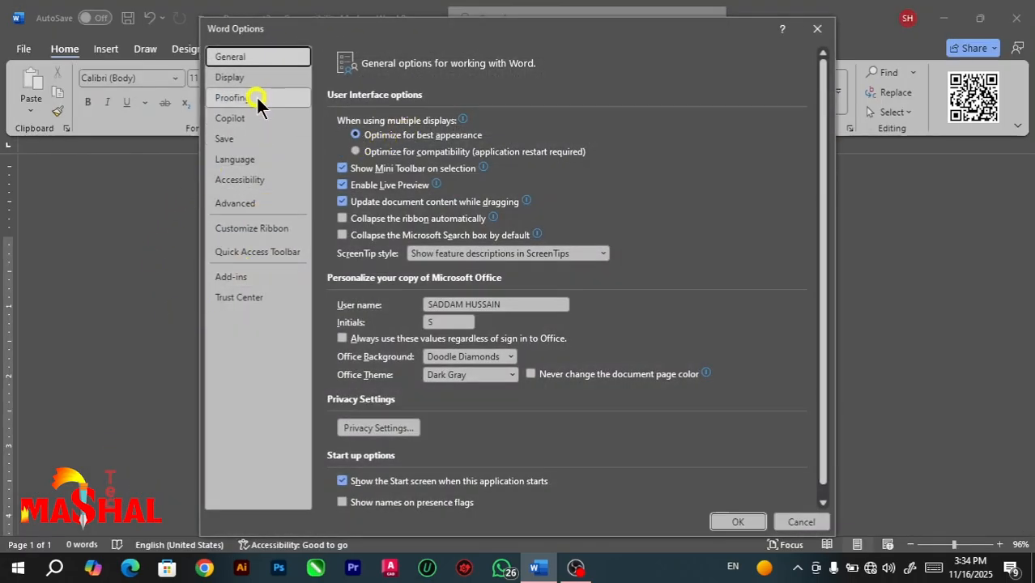
{"action": "left_click", "coordinate": [256, 96]}
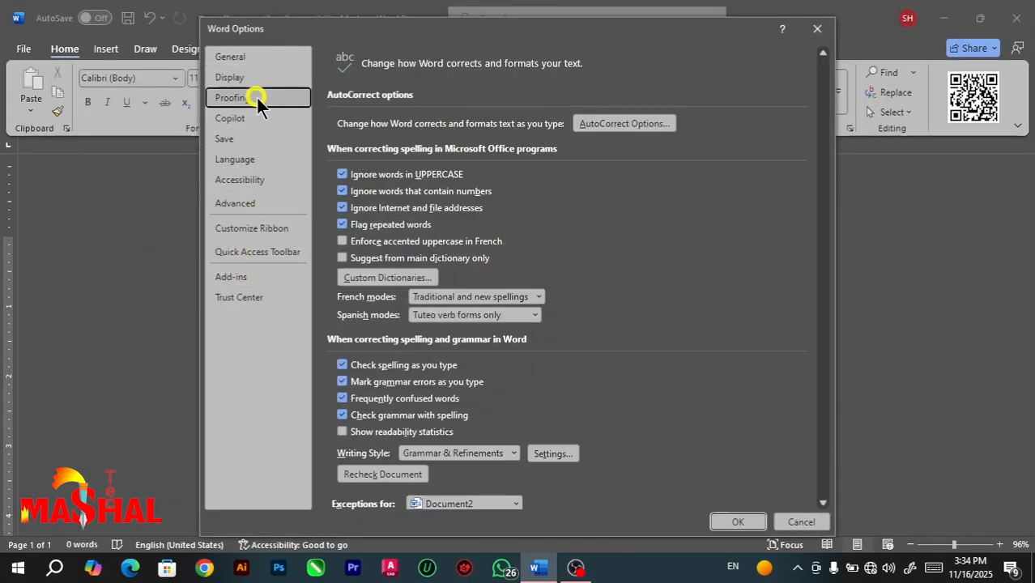
{"action": "left_click", "coordinate": [604, 125]}
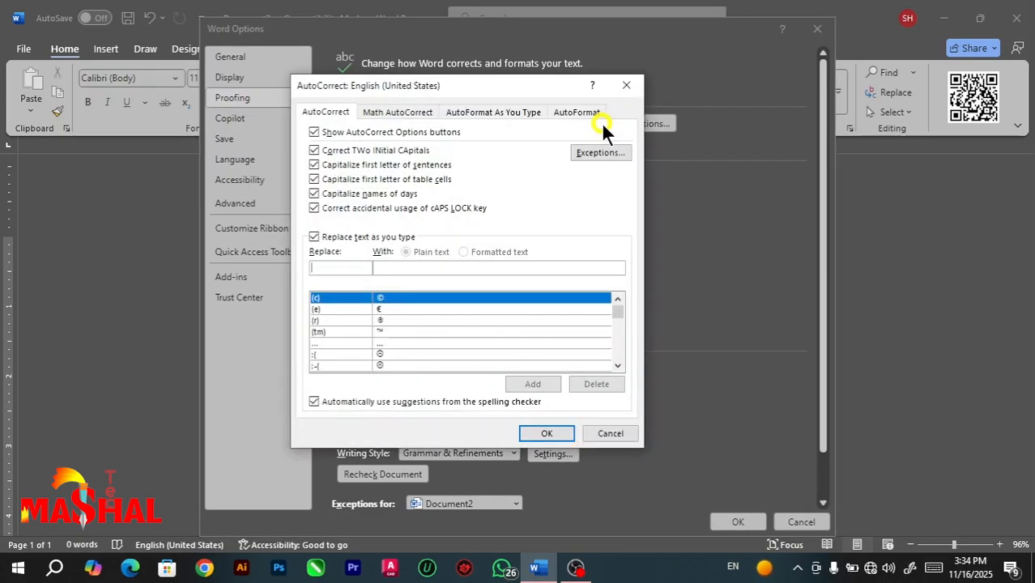
Examine the Math AutoCorrect replacement list alongside the regular AutoCorrect settings, and close the options without saving.
{"action": "left_click", "coordinate": [396, 115]}
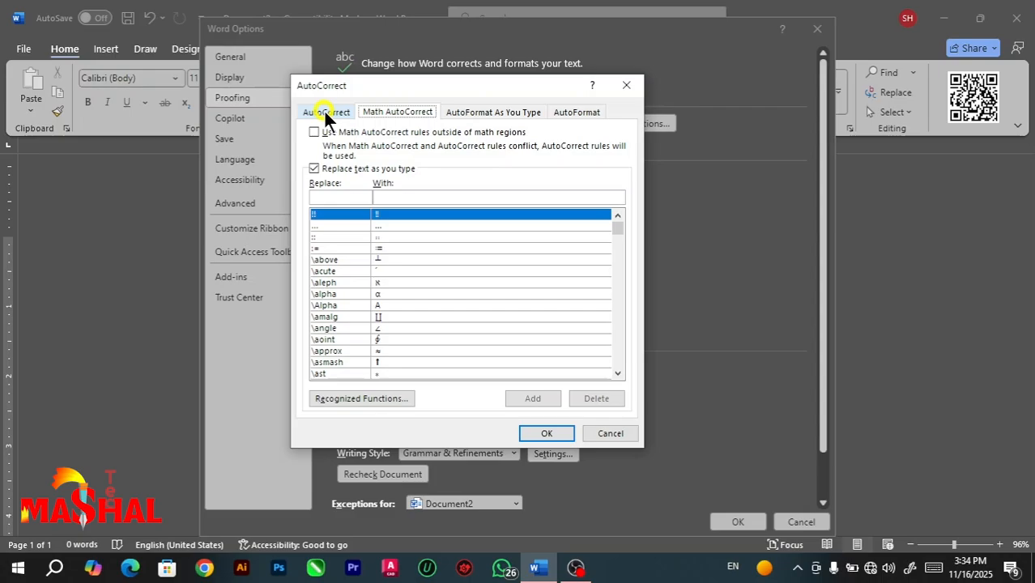
{"action": "left_click", "coordinate": [323, 111]}
{"action": "left_click", "coordinate": [407, 113]}
{"action": "left_click_drag", "start_coordinate": [615, 227], "coordinate": [610, 280]}
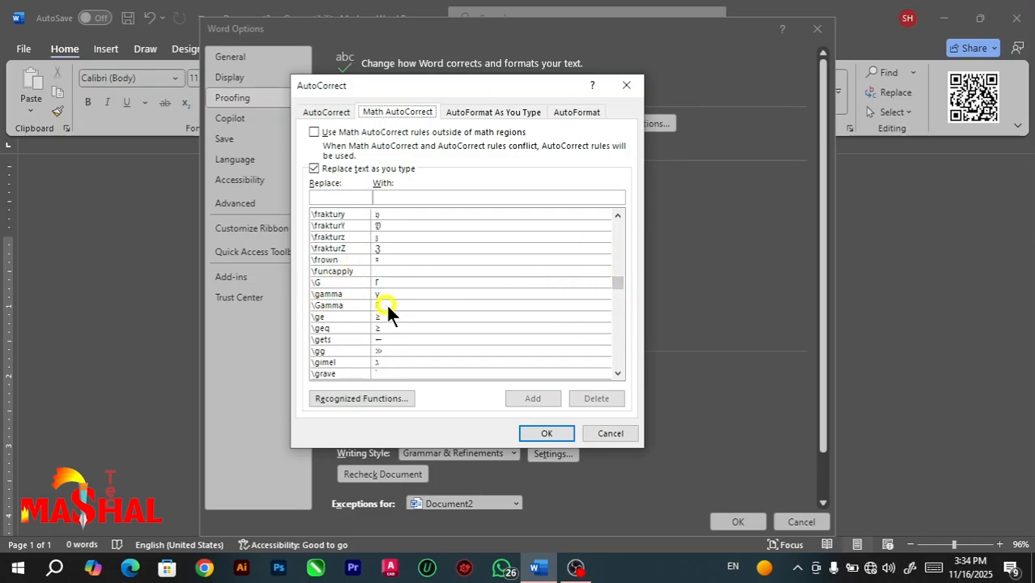
{"action": "left_click", "coordinate": [327, 112]}
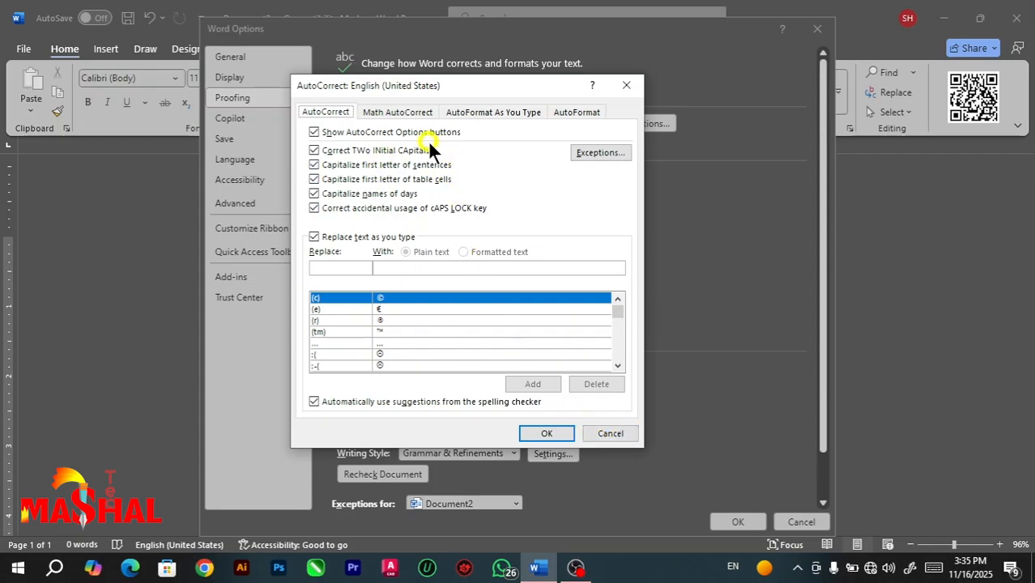
{"action": "left_click", "coordinate": [609, 434]}
{"action": "left_click", "coordinate": [804, 522]}
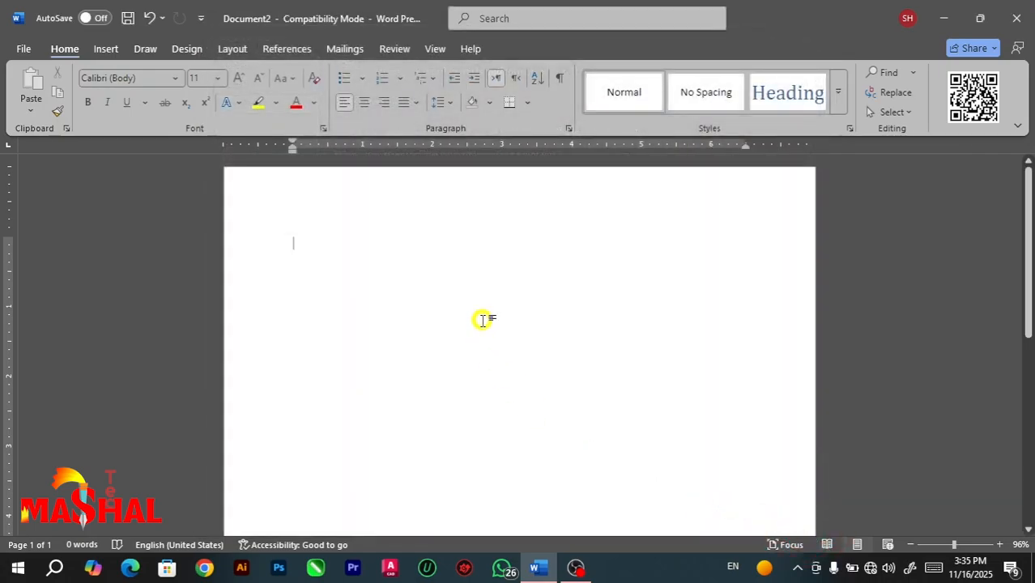
Create a new blank document and write "THis" to try the correction of two initial capitals.
{"action": "key", "text": "ctrl+n"}
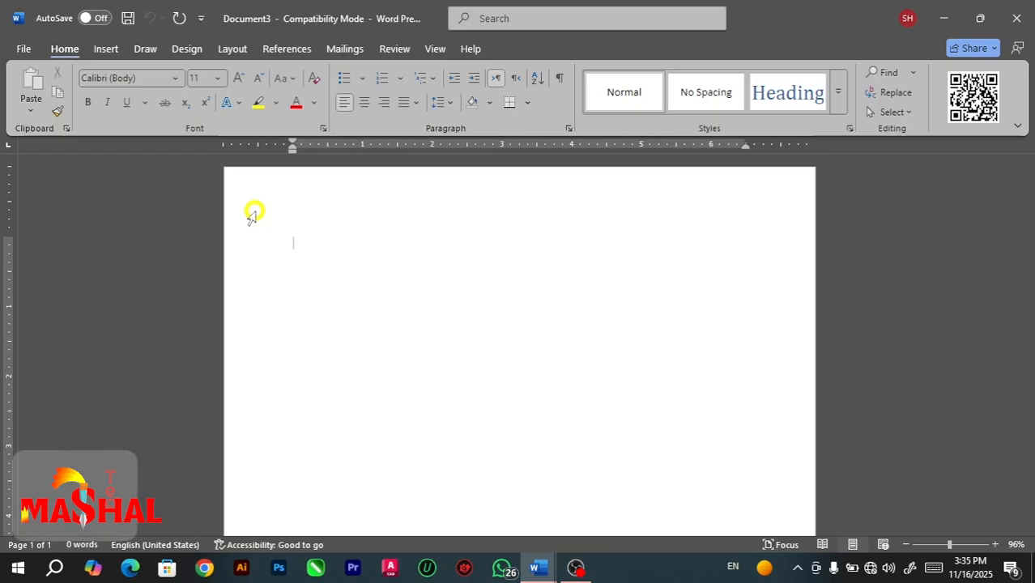
{"action": "type", "text": "TH"}
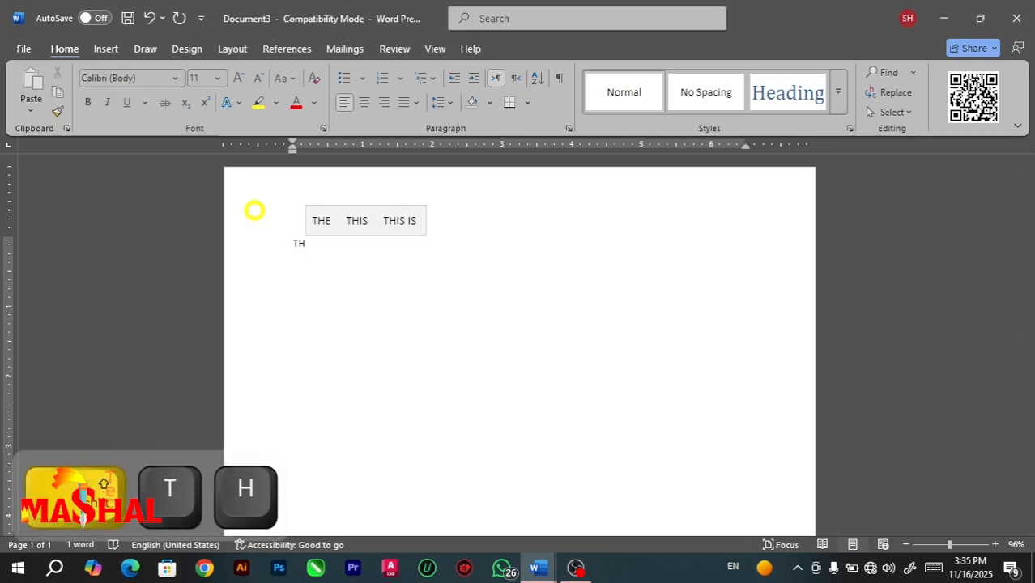
{"action": "type", "text": "is"}
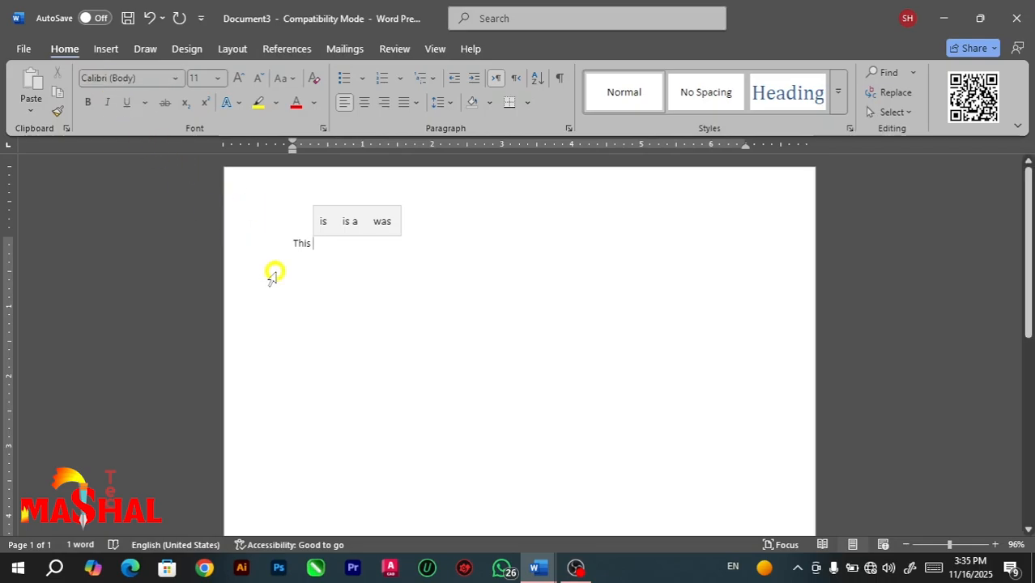
Create a new blank document and turn off the AutoCorrect option for correcting two initial capitals.
{"action": "key", "text": "ctrl+n"}
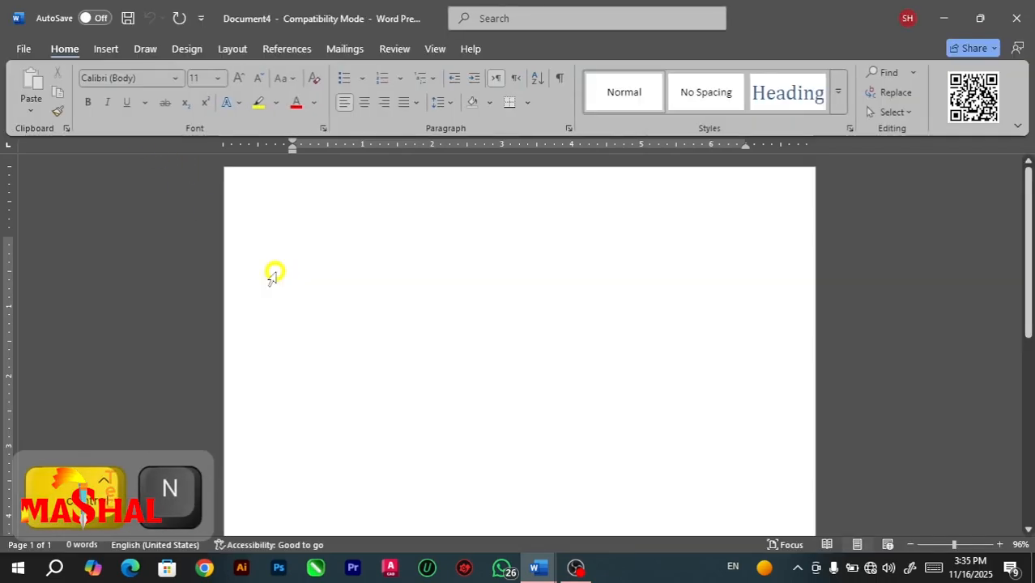
{"action": "left_click", "coordinate": [20, 49]}
{"action": "left_click", "coordinate": [46, 493]}
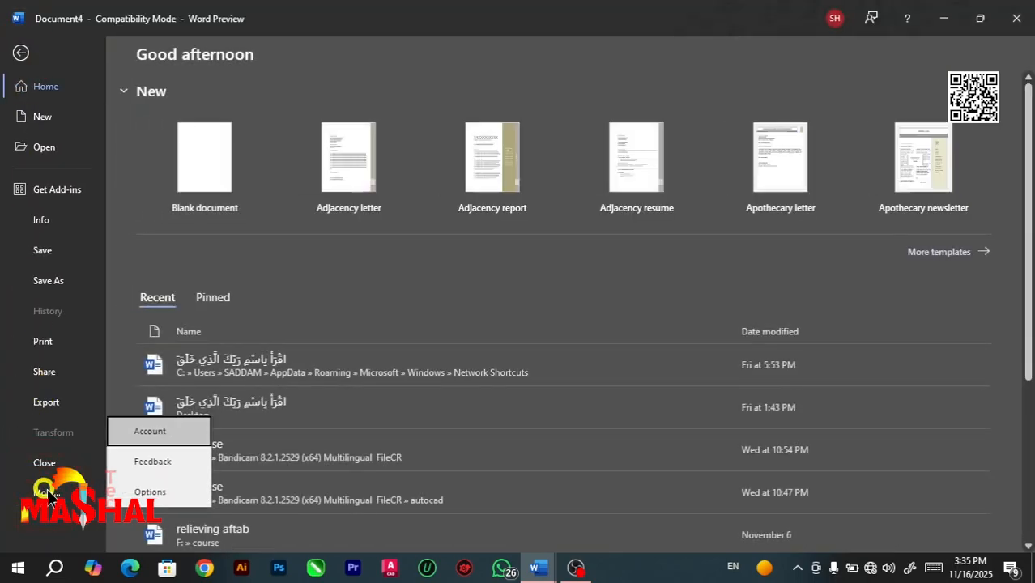
{"action": "left_click", "coordinate": [140, 495]}
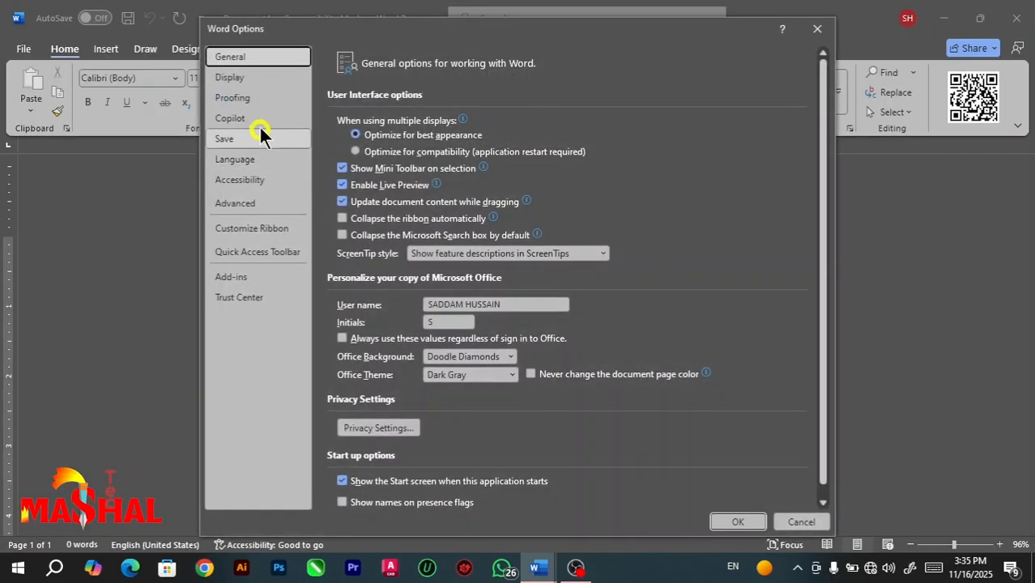
{"action": "left_click", "coordinate": [251, 96]}
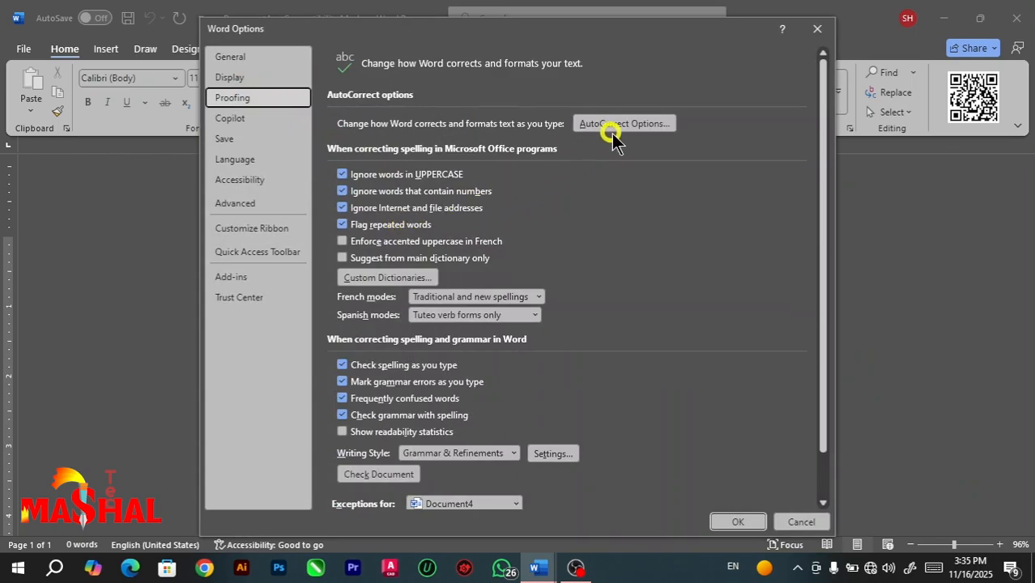
{"action": "left_click", "coordinate": [621, 118]}
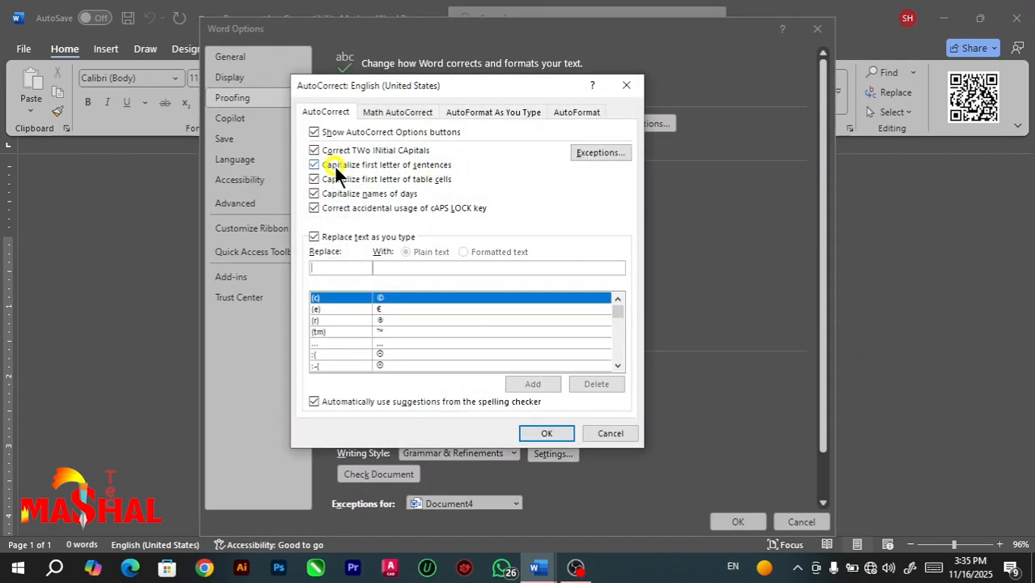
{"action": "left_click", "coordinate": [315, 150]}
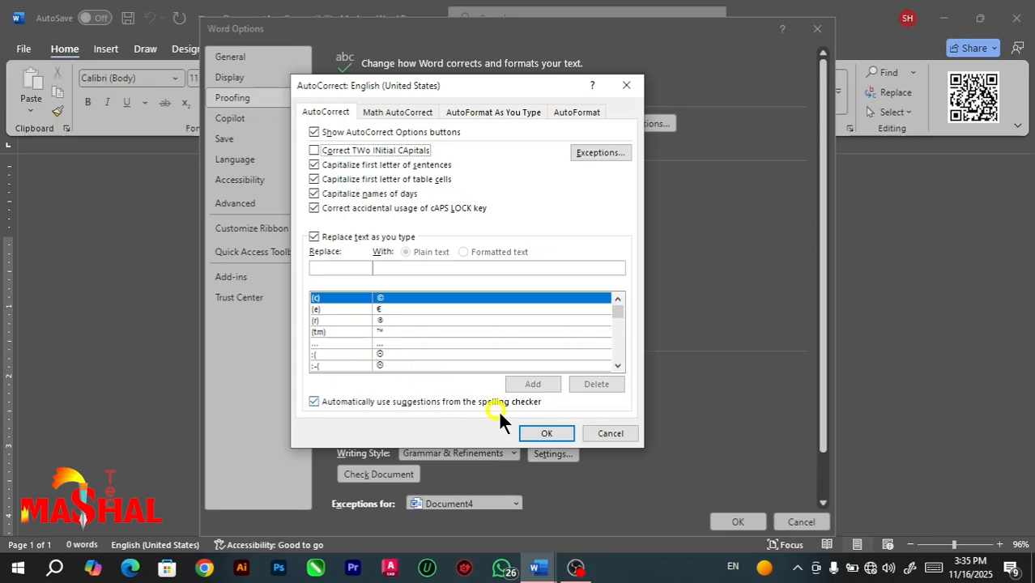
{"action": "left_click", "coordinate": [538, 430]}
{"action": "left_click", "coordinate": [749, 524]}
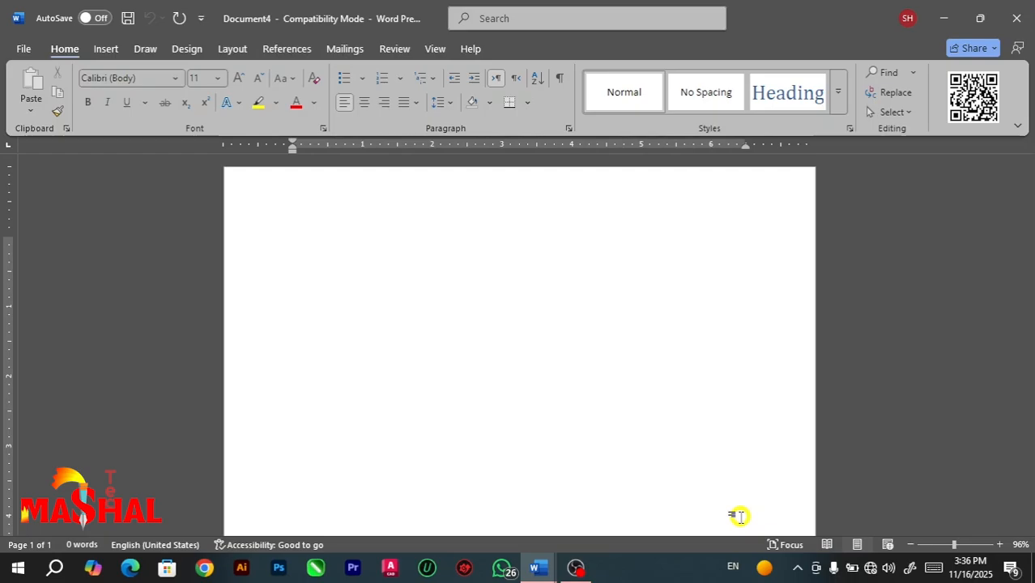
Write "THis" in the document to test typing with the two-initial-capitals correction off.
{"action": "type", "text": "TH"}
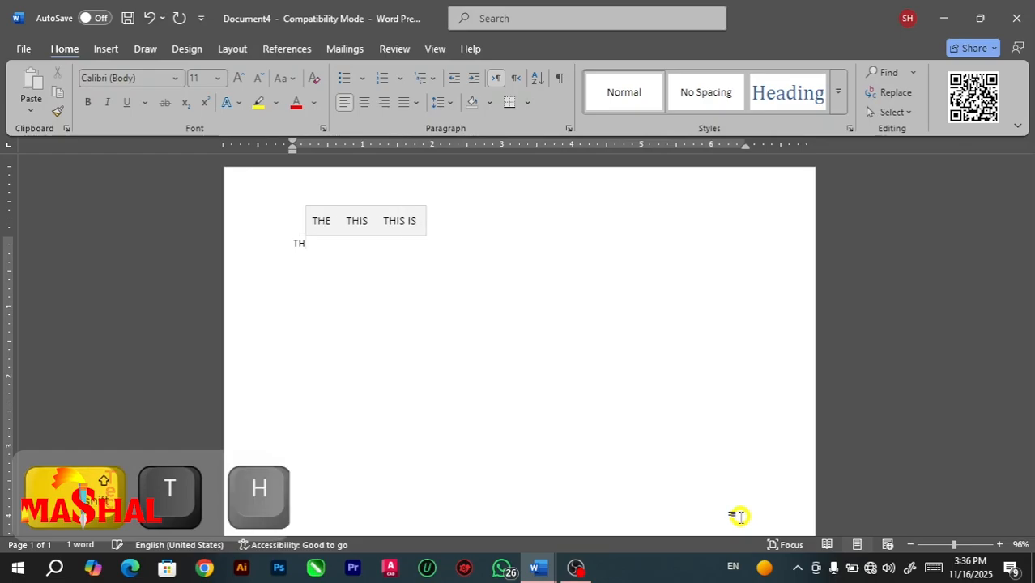
{"action": "type", "text": "is"}
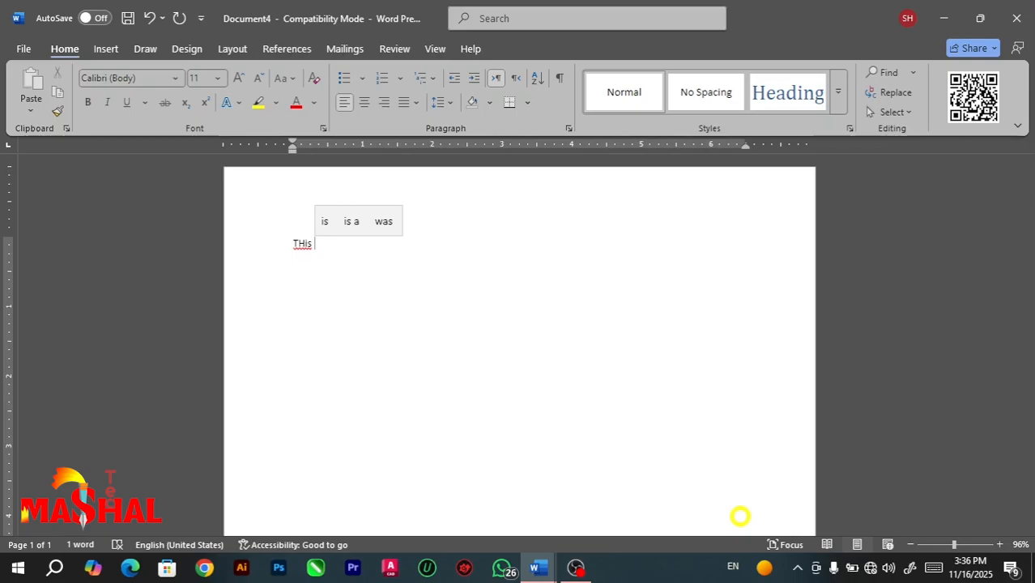
Turn the correction of two initial capitals back on in the AutoCorrect options and write "THis" again after the first word.
{"action": "left_click", "coordinate": [22, 48]}
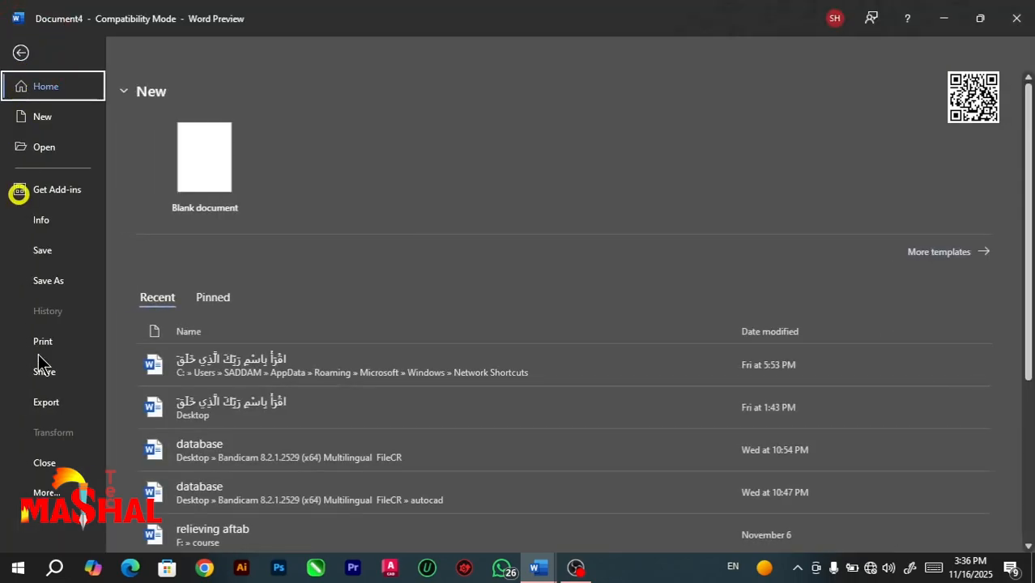
{"action": "left_click", "coordinate": [50, 491]}
{"action": "left_click", "coordinate": [150, 492]}
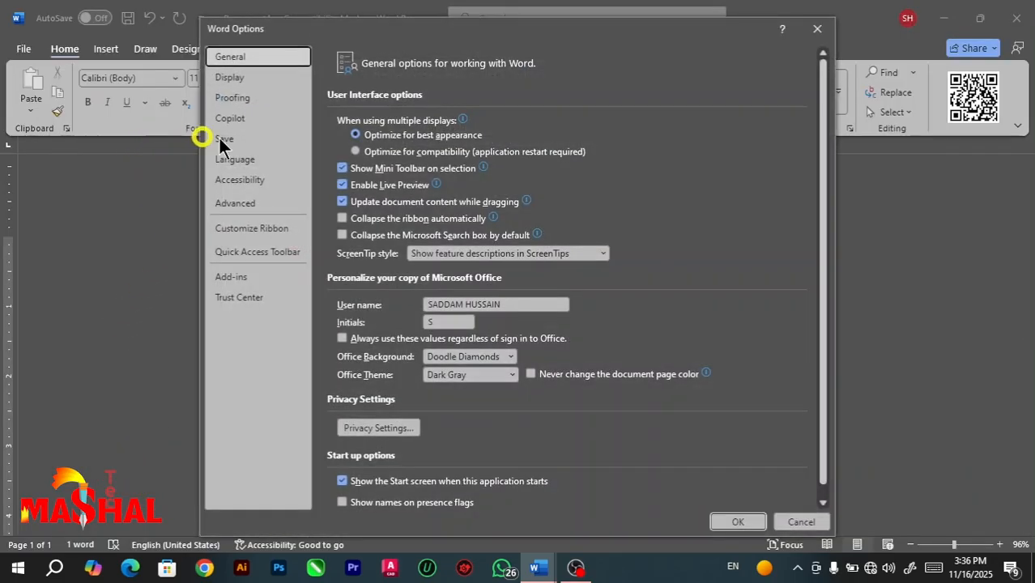
{"action": "left_click", "coordinate": [233, 97]}
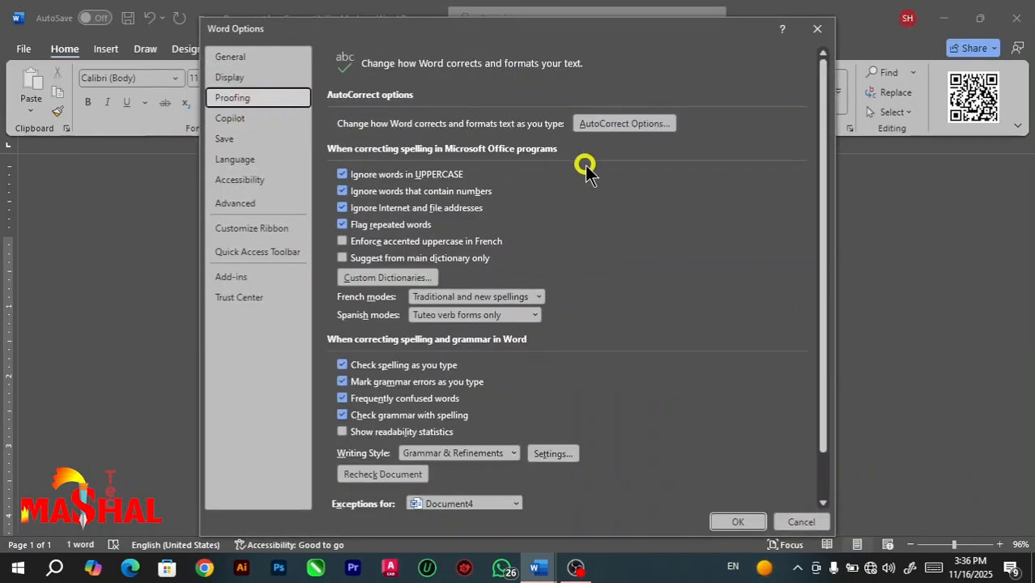
{"action": "left_click", "coordinate": [644, 125]}
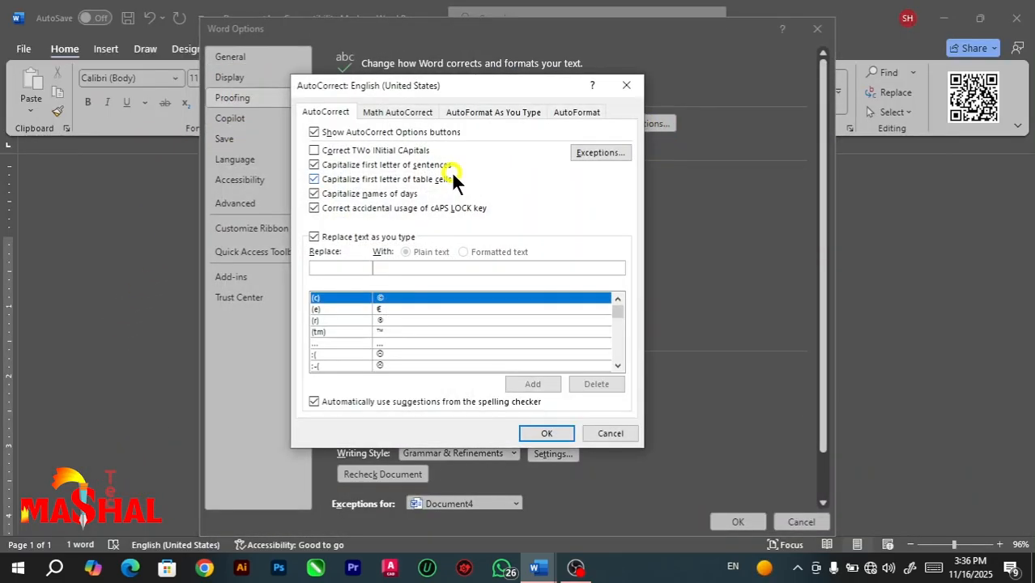
{"action": "left_click", "coordinate": [322, 149]}
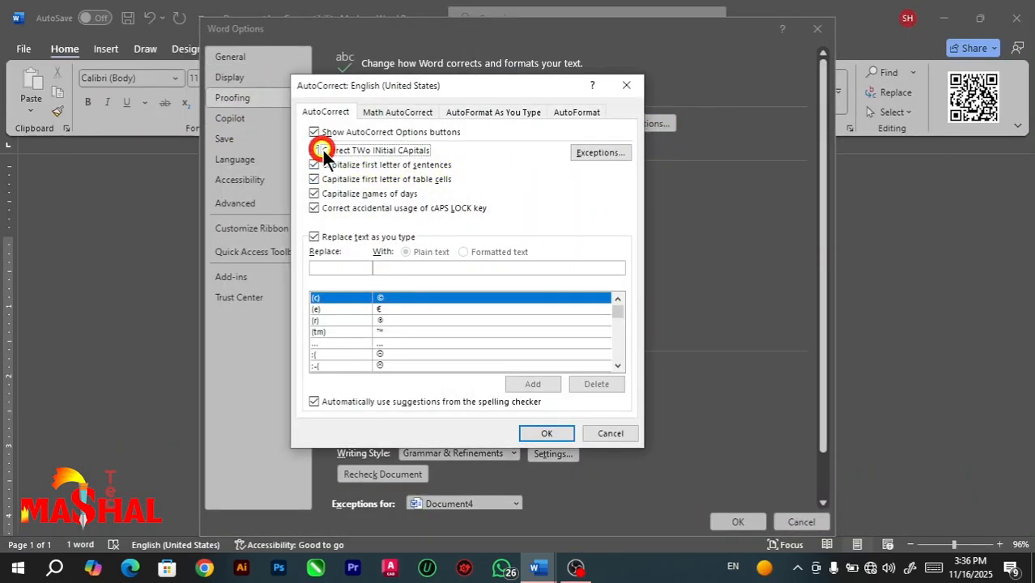
{"action": "left_click", "coordinate": [545, 433]}
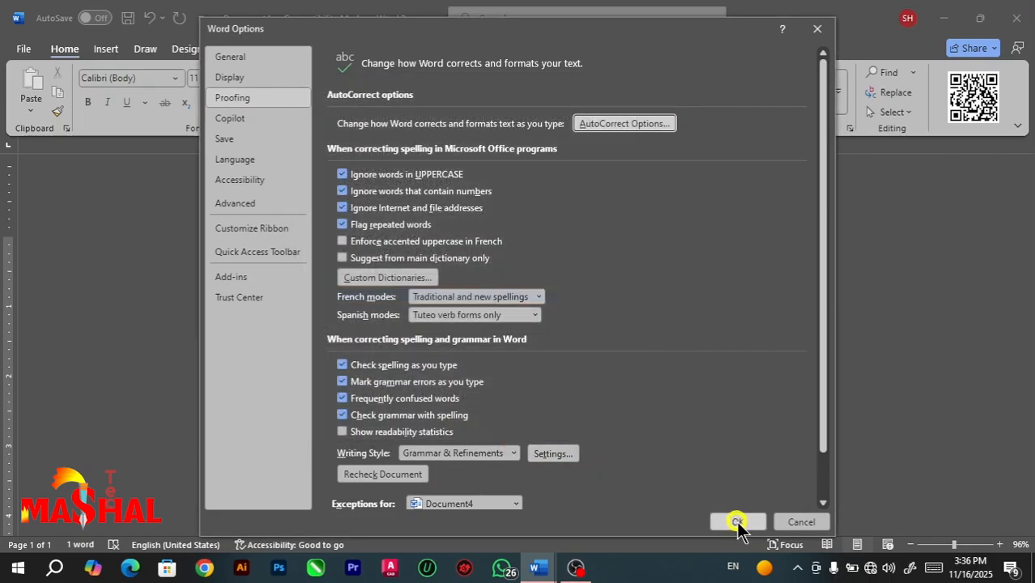
{"action": "left_click", "coordinate": [737, 522]}
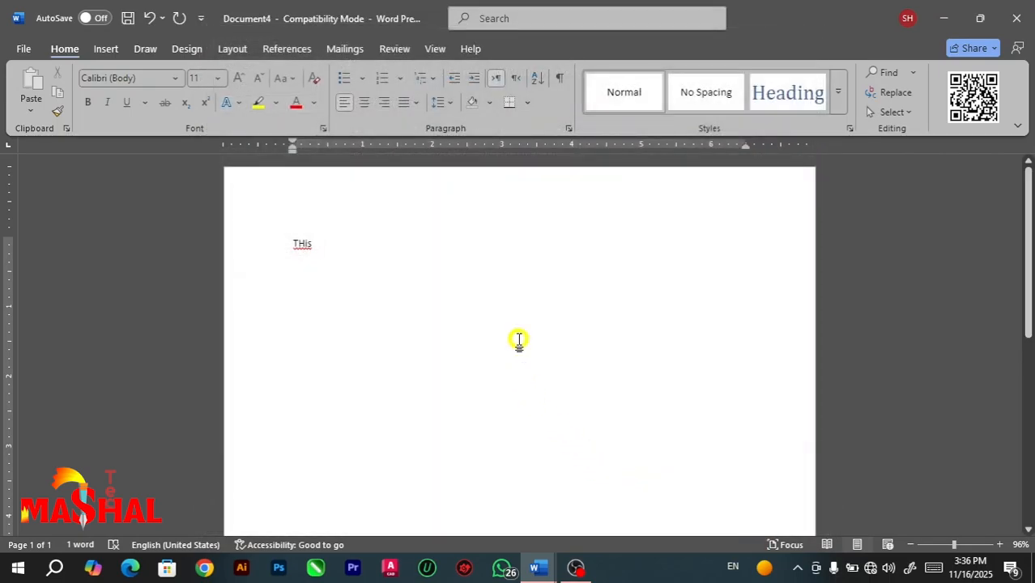
{"action": "type", "text": "TH"}
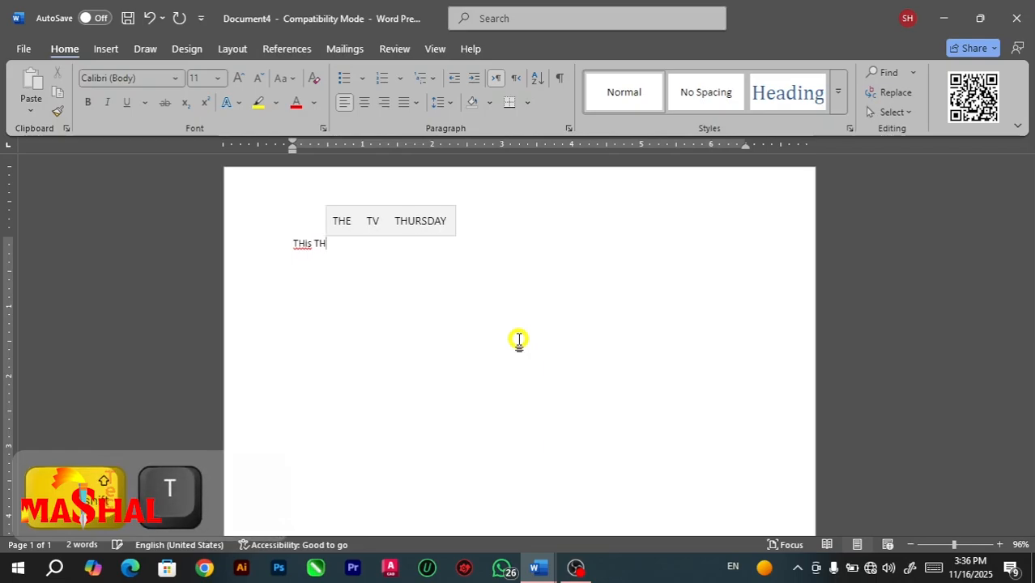
{"action": "type", "text": "Is"}
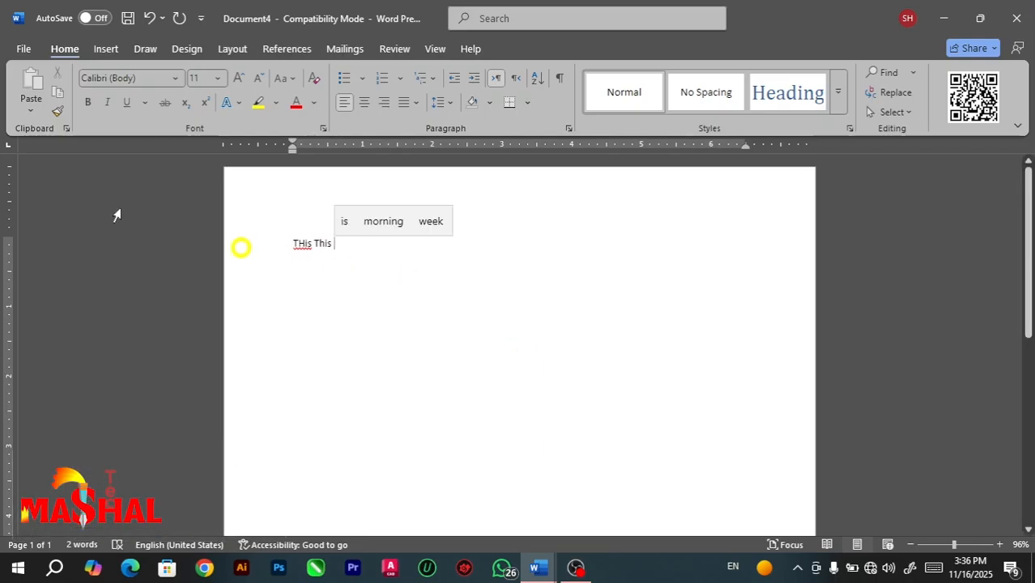
Examine the capitalization settings in the AutoCorrect options, such as capitalizing the first letter of sentences, and close without saving.
{"action": "left_click", "coordinate": [20, 47]}
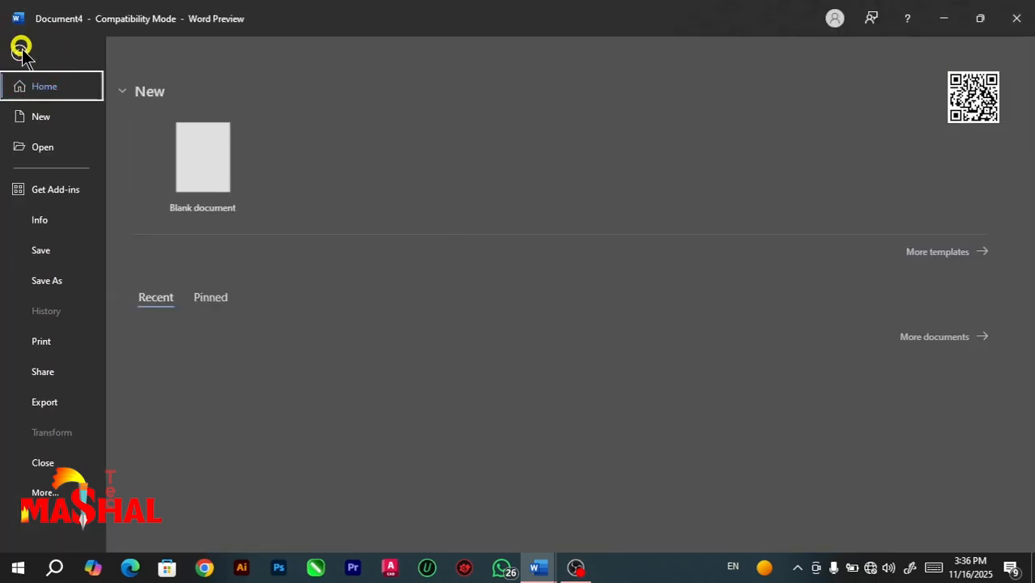
{"action": "left_click", "coordinate": [55, 495]}
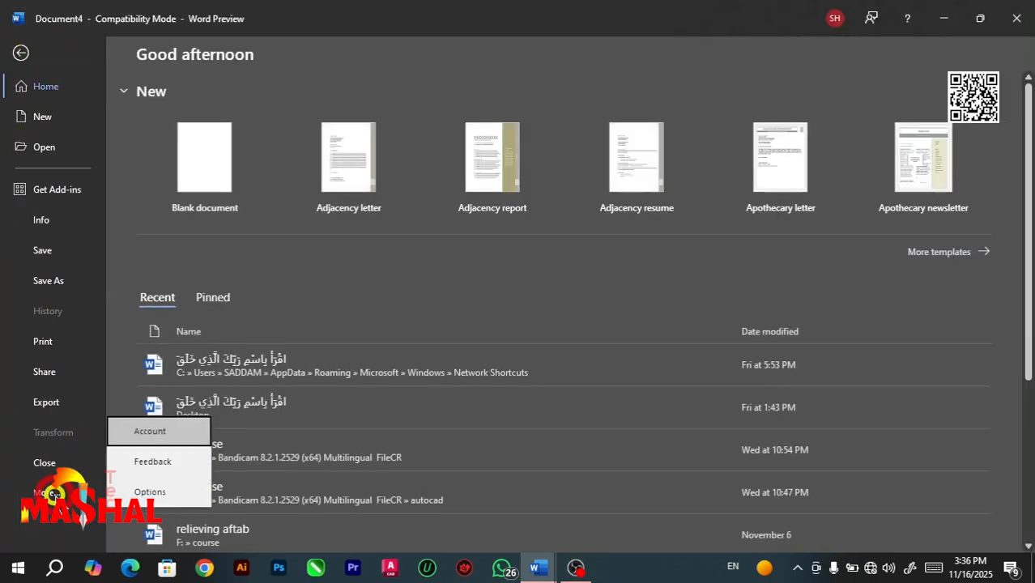
{"action": "left_click", "coordinate": [165, 484]}
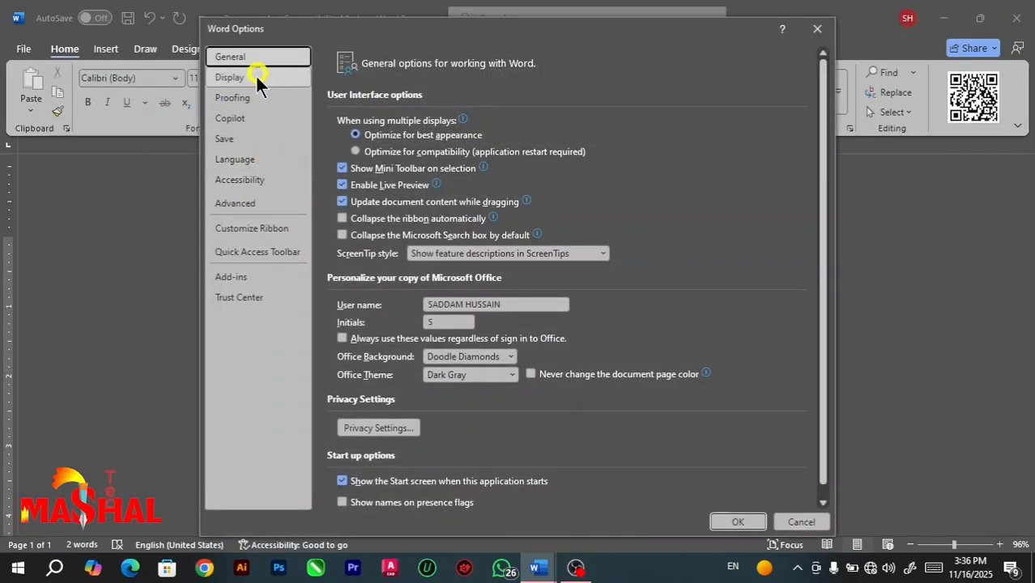
{"action": "left_click", "coordinate": [238, 98]}
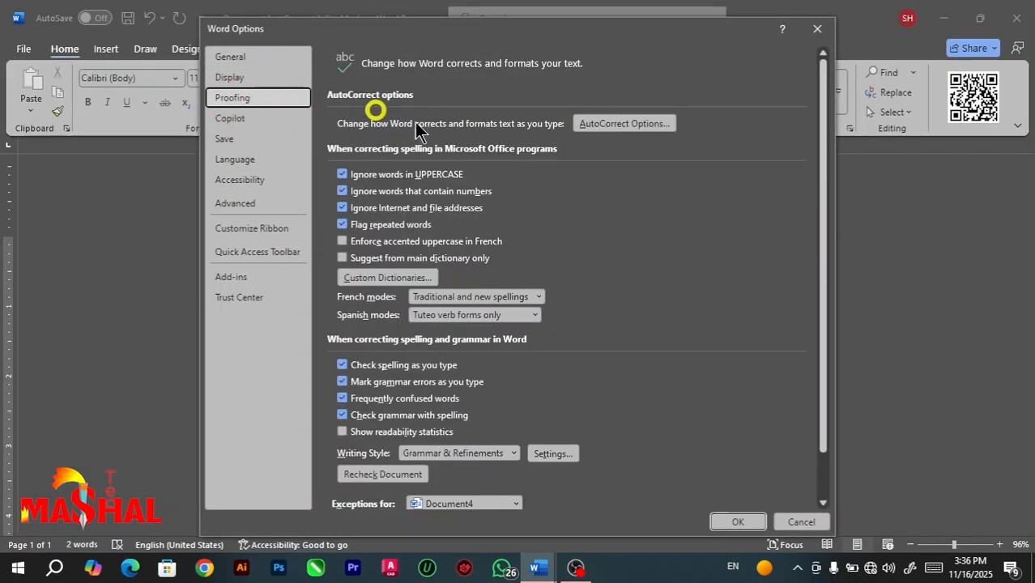
{"action": "left_click", "coordinate": [625, 123]}
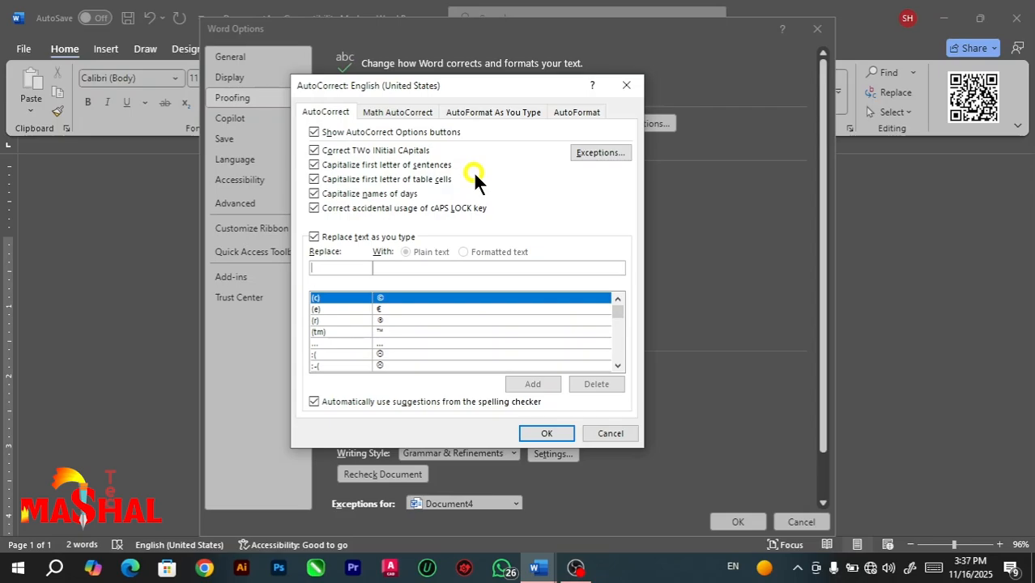
{"action": "left_click", "coordinate": [633, 85]}
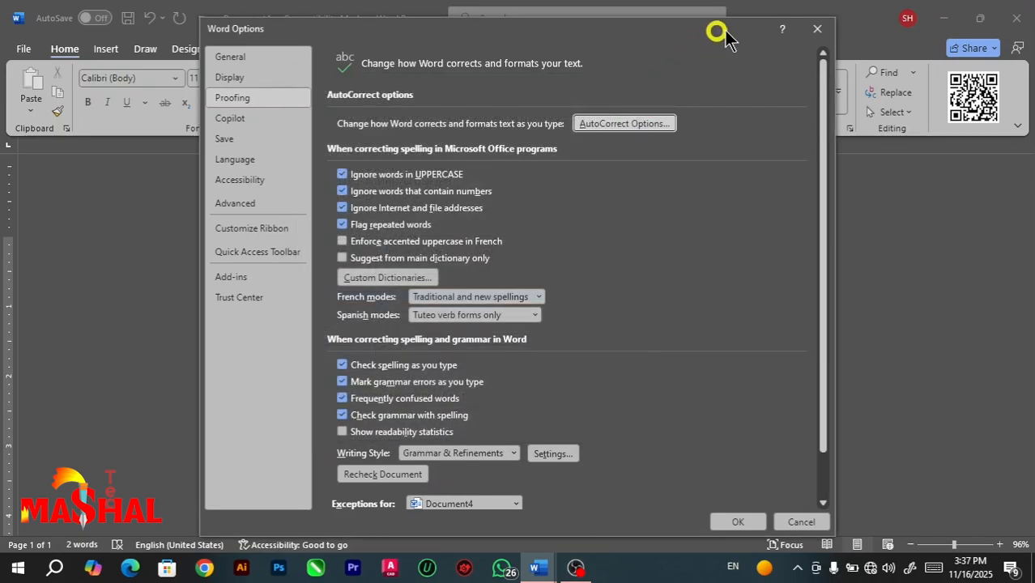
{"action": "left_click", "coordinate": [815, 29]}
Clear all the text and write "mashal" in lowercase to test capitalizing the first letter of sentences.
{"action": "key", "text": "ctrl+a"}
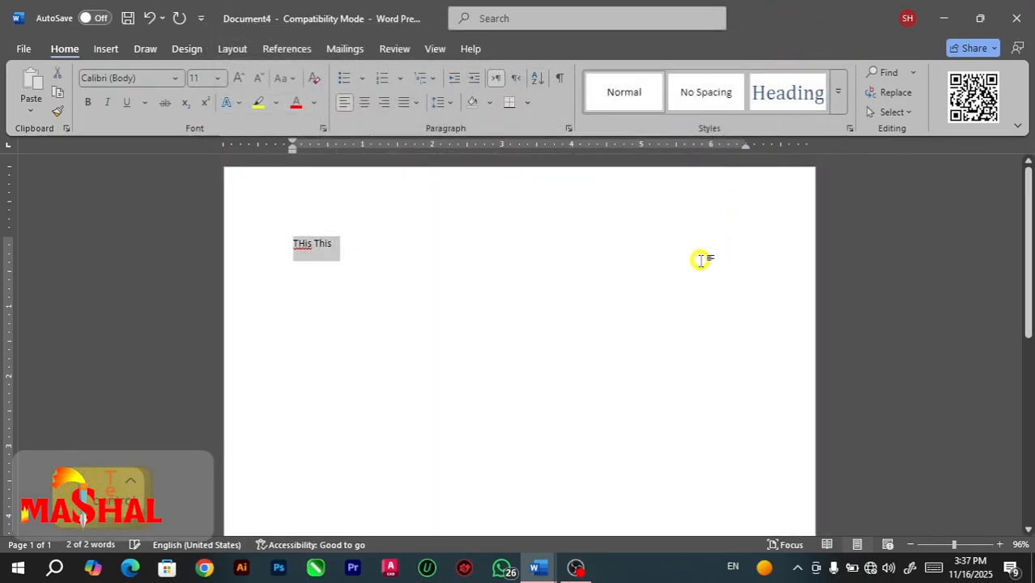
{"action": "key", "text": "BackSpace"}
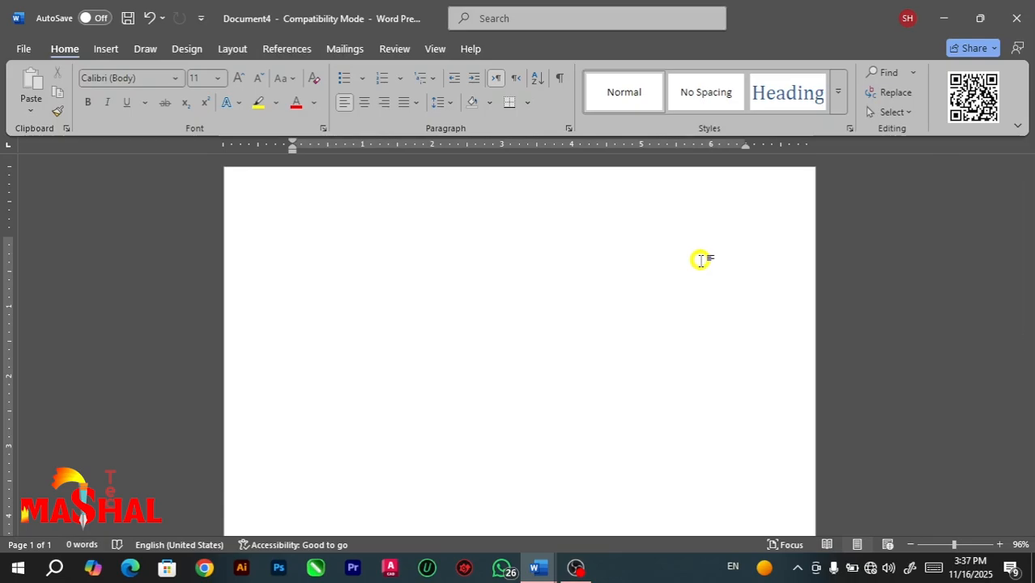
{"action": "type", "text": "m"}
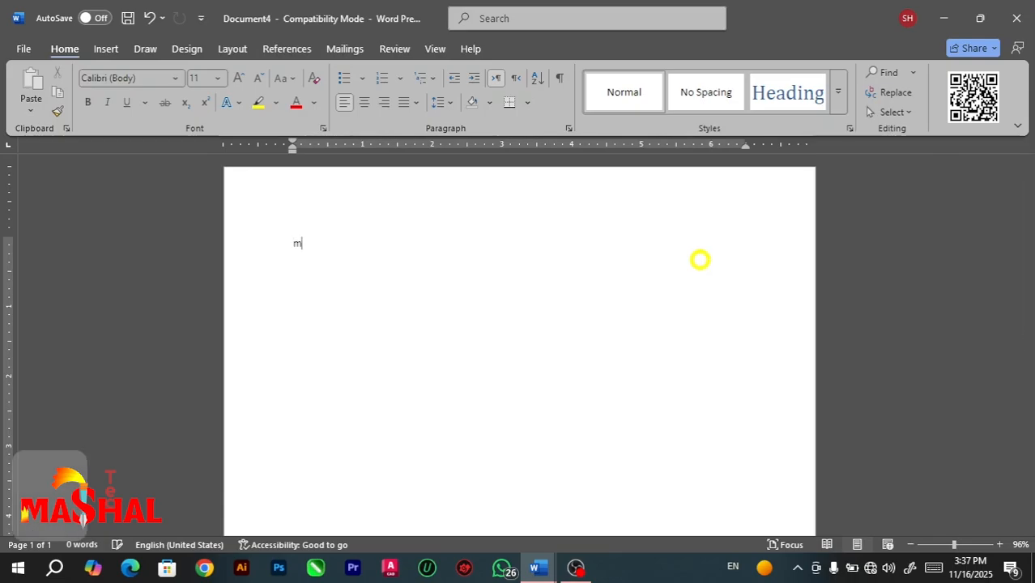
{"action": "type", "text": "ashal"}
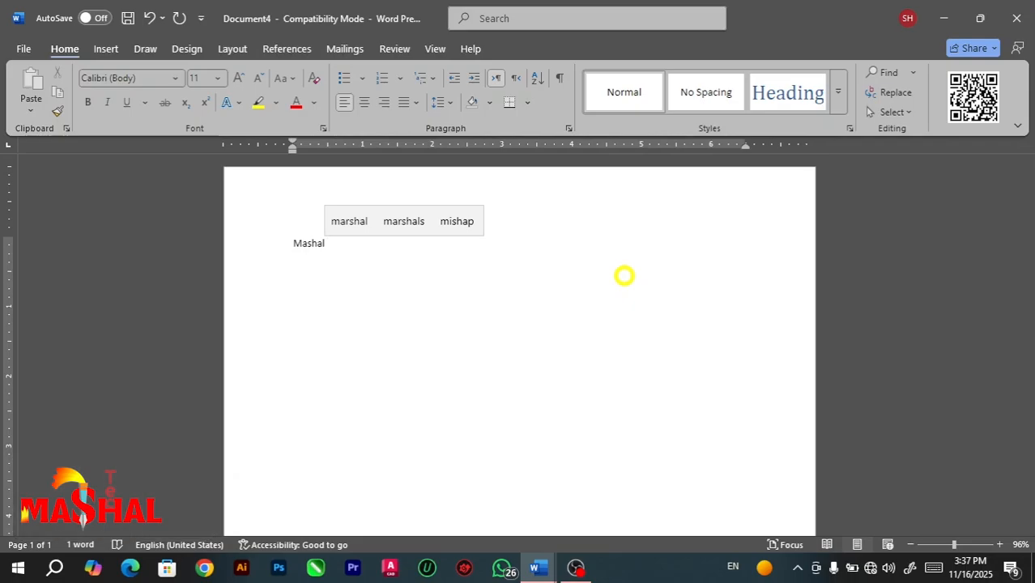
Review the remaining capitalization options in the AutoCorrect settings, then cancel out of the options without changes.
{"action": "left_click", "coordinate": [27, 48]}
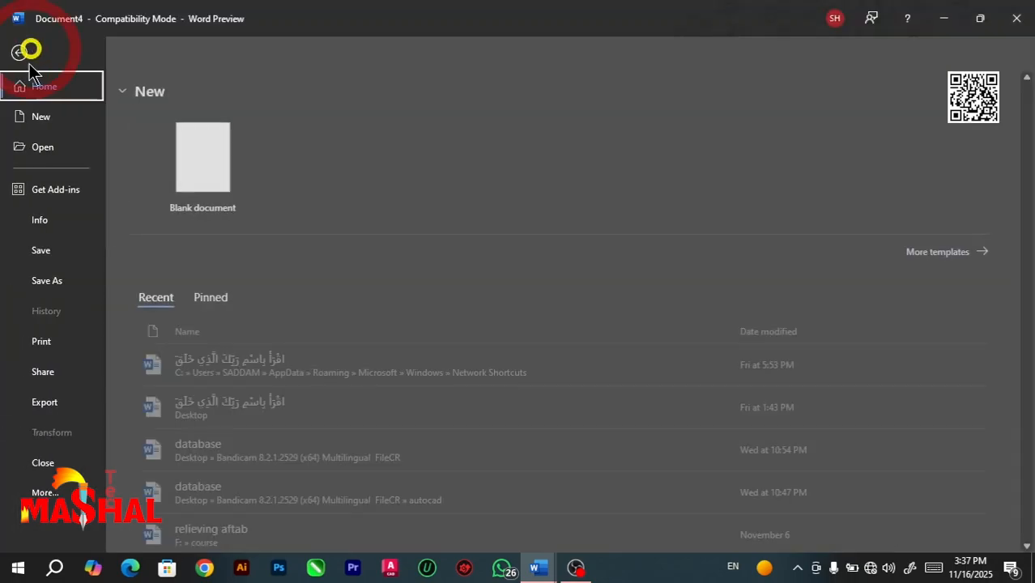
{"action": "left_click", "coordinate": [48, 493]}
{"action": "left_click", "coordinate": [150, 491]}
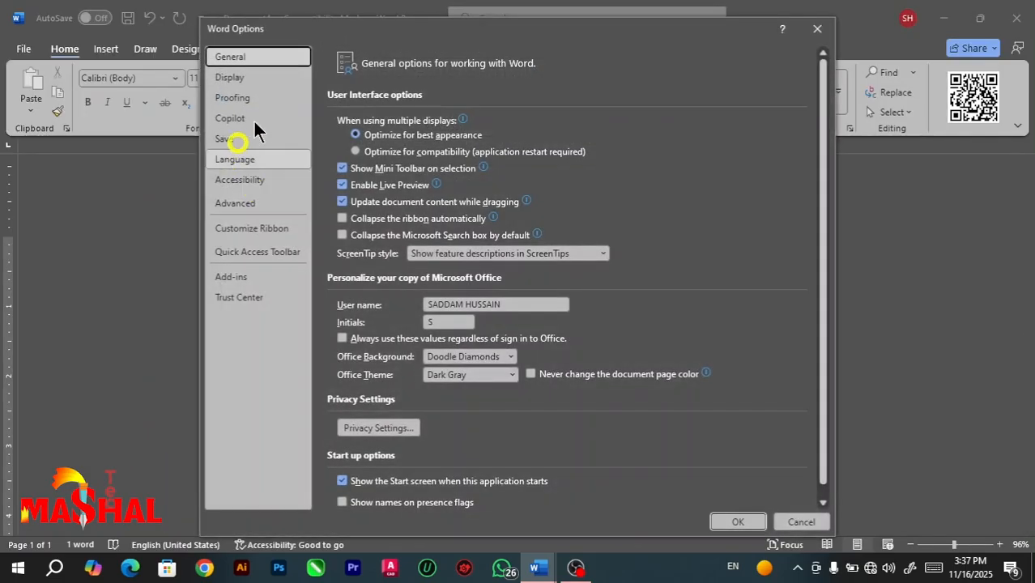
{"action": "left_click", "coordinate": [249, 99]}
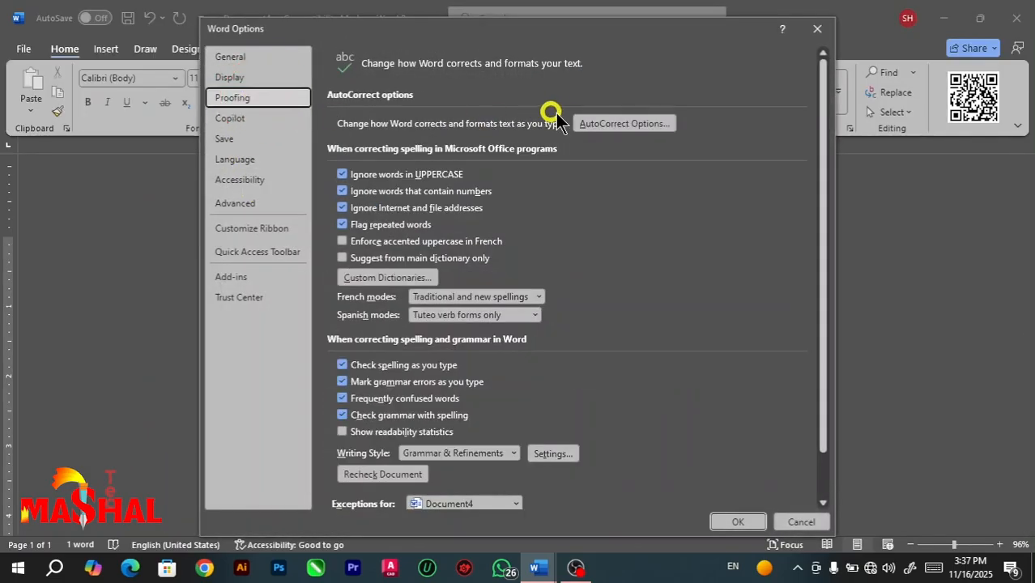
{"action": "left_click", "coordinate": [593, 136]}
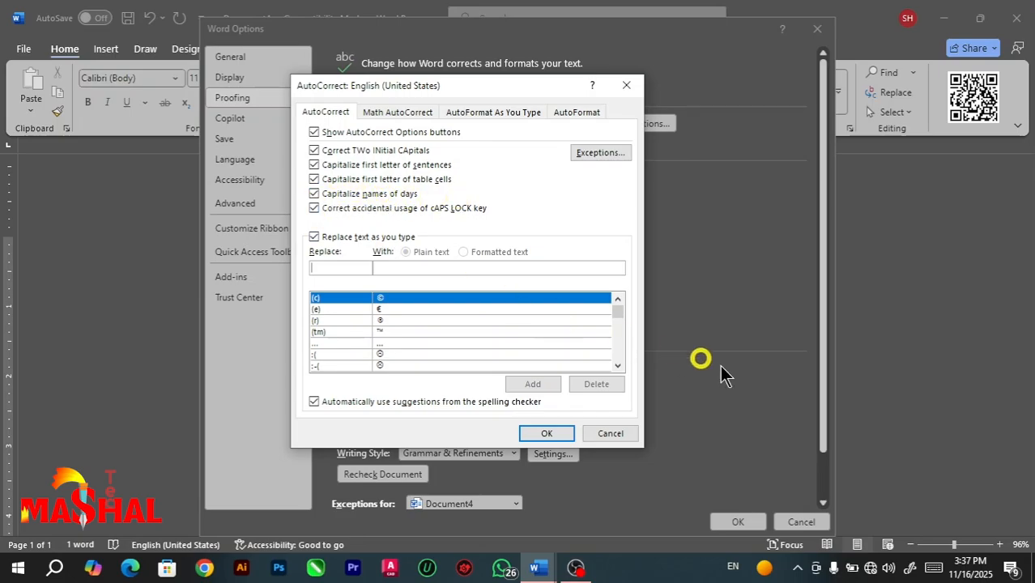
{"action": "left_click", "coordinate": [608, 429]}
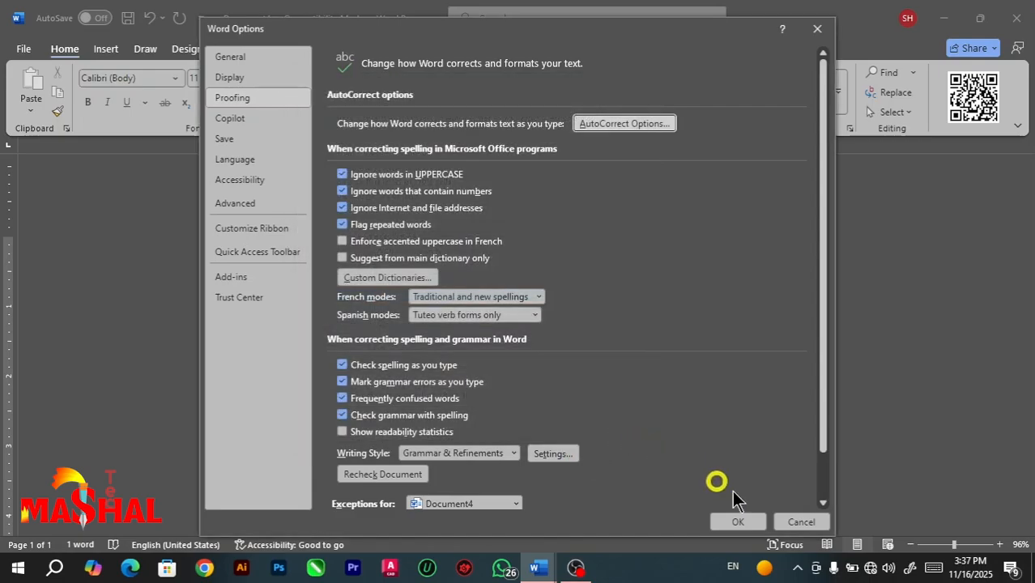
{"action": "left_click", "coordinate": [810, 522]}
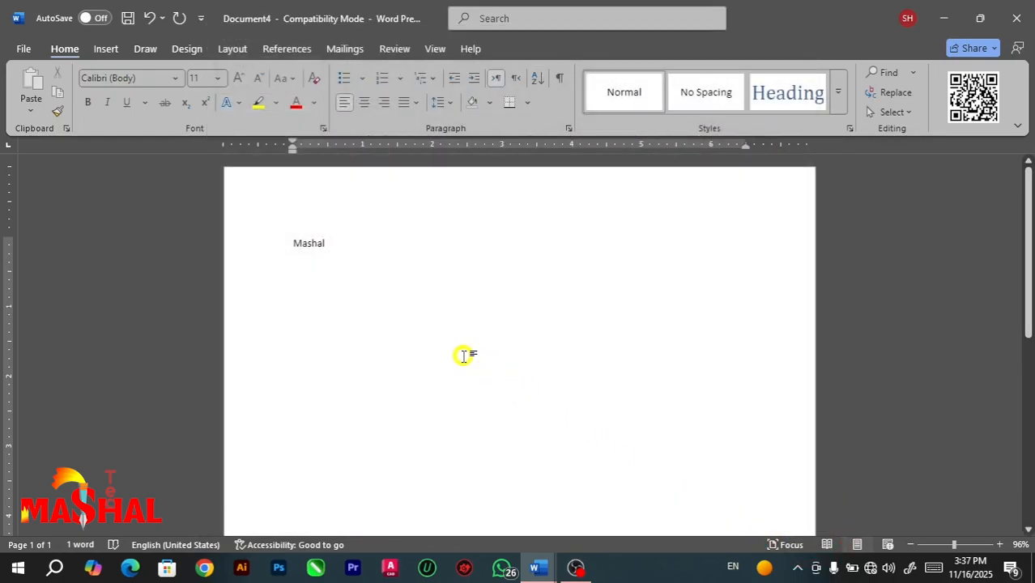
Write "today it is sunday" in lowercase on a new line to test capitalizing names of days.
{"action": "key", "text": "Return"}
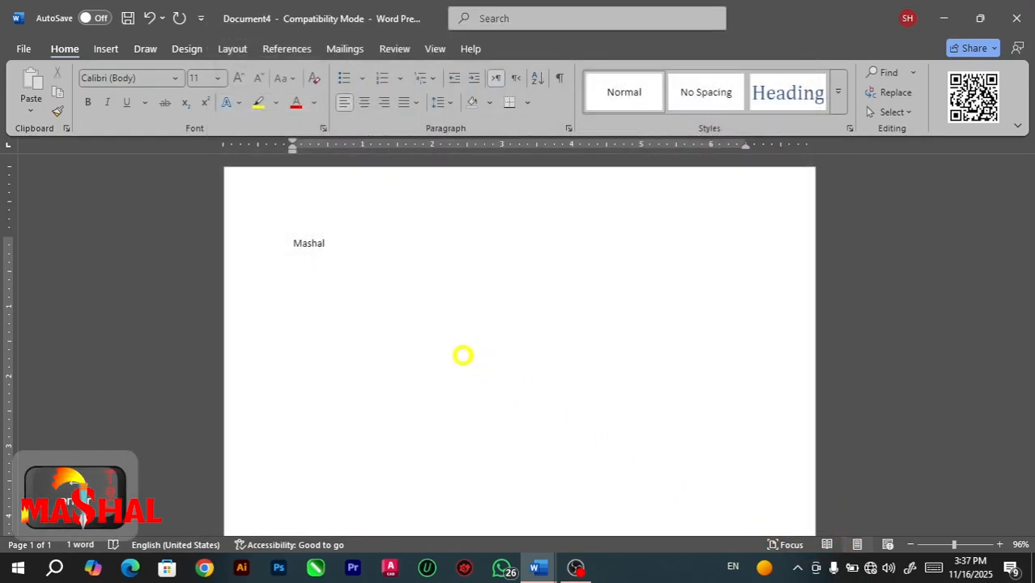
{"action": "type", "text": "to"}
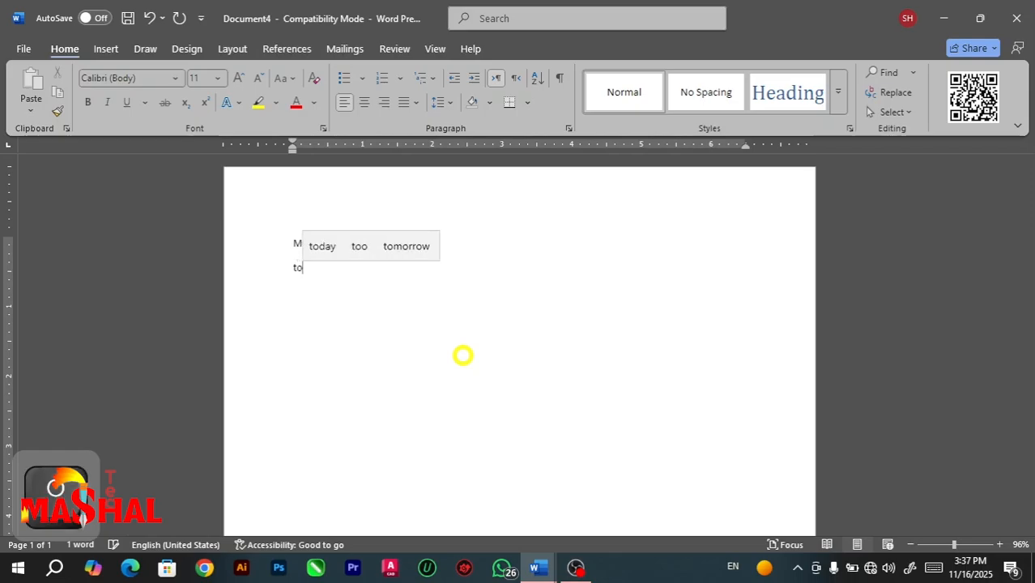
{"action": "type", "text": "day"}
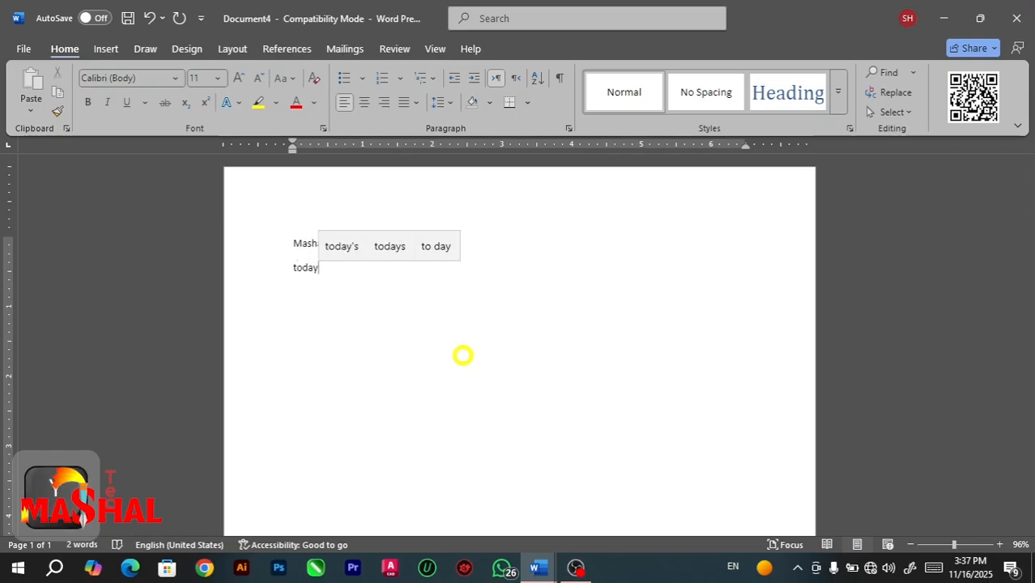
{"action": "type", "text": " i"}
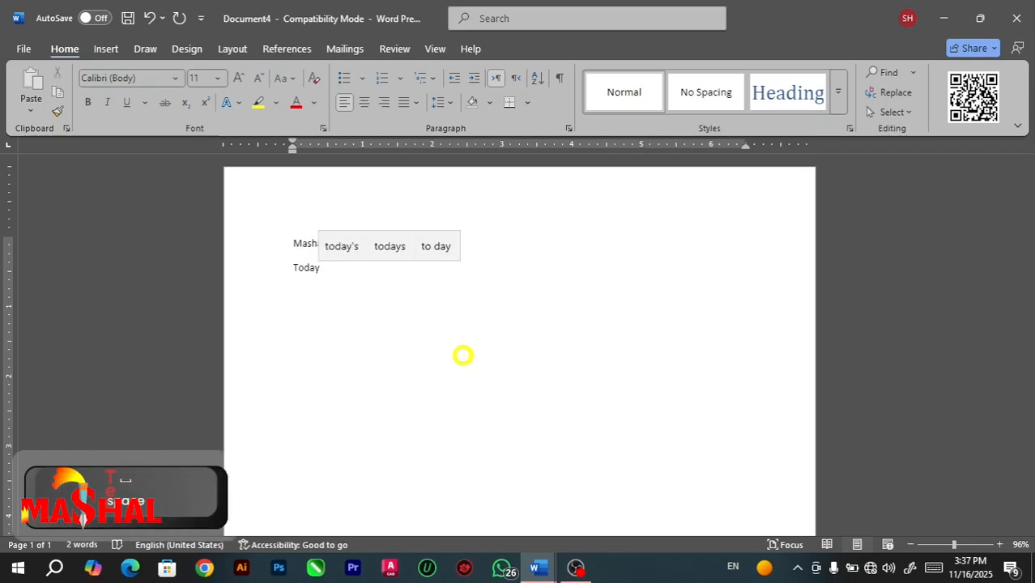
{"action": "type", "text": "t is "}
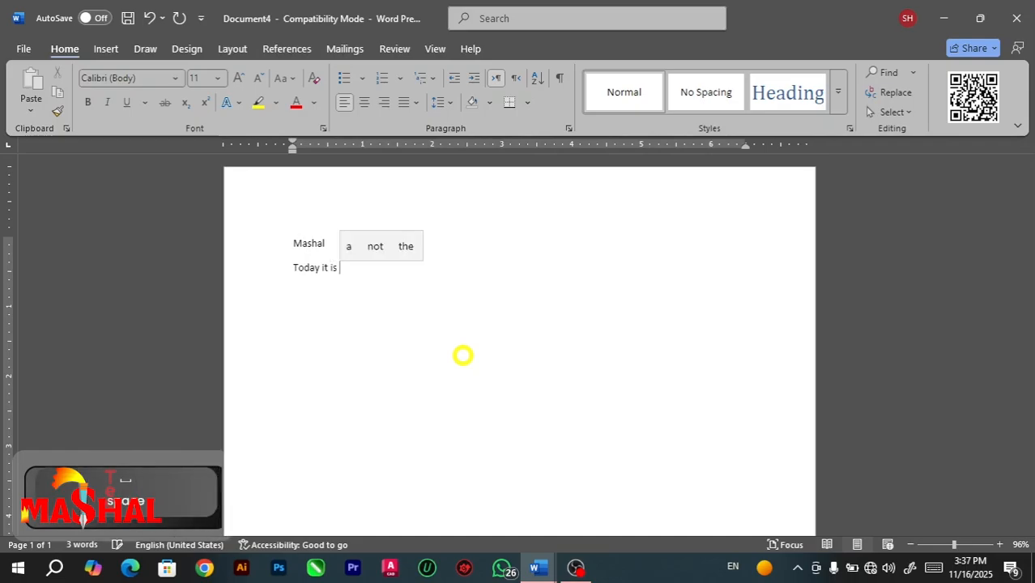
{"action": "type", "text": "sun"}
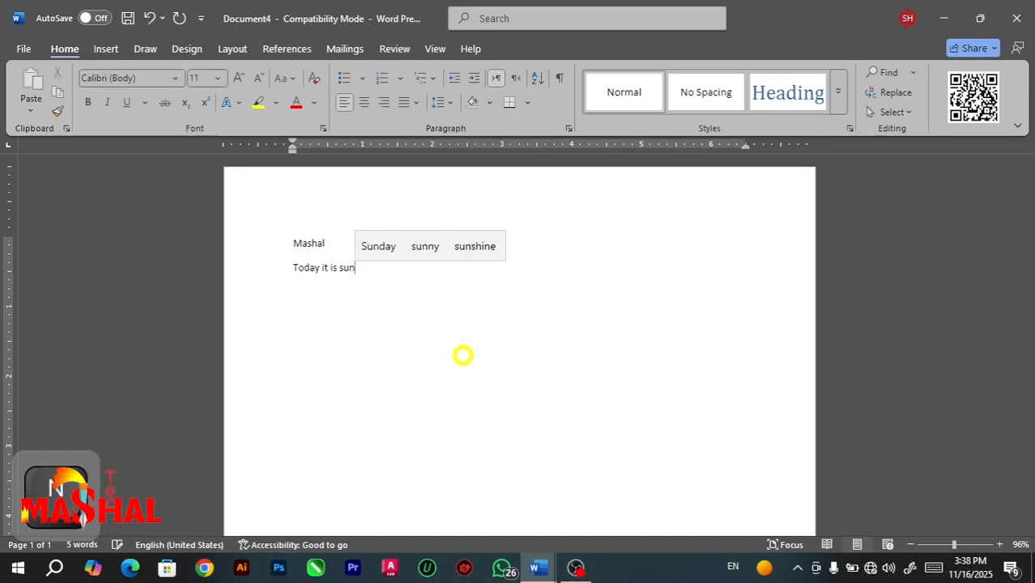
{"action": "type", "text": "day"}
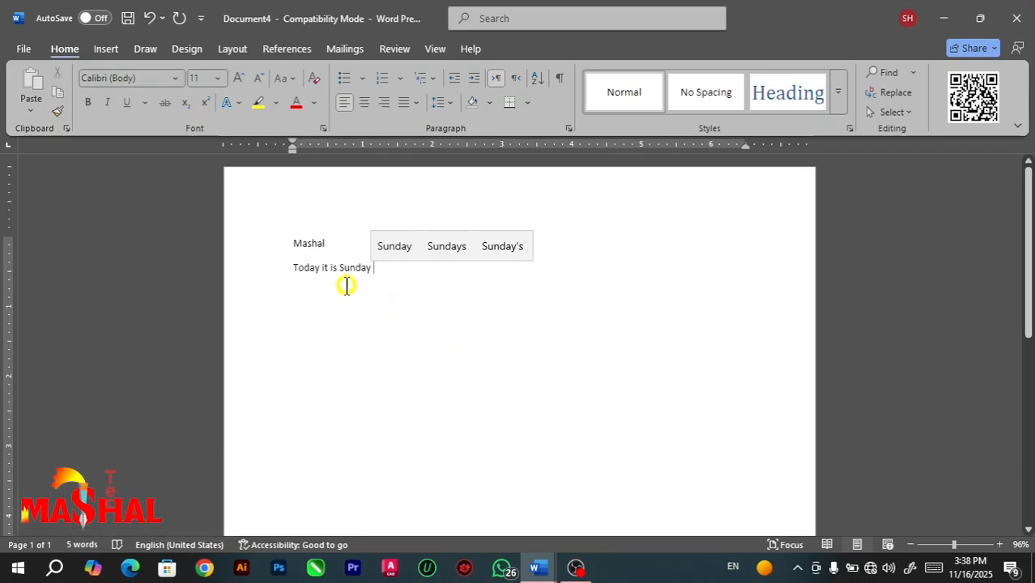
Examine the AutoCorrect setting for accidental usage of the Caps Lock key, then close the options without changes.
{"action": "left_click", "coordinate": [23, 52]}
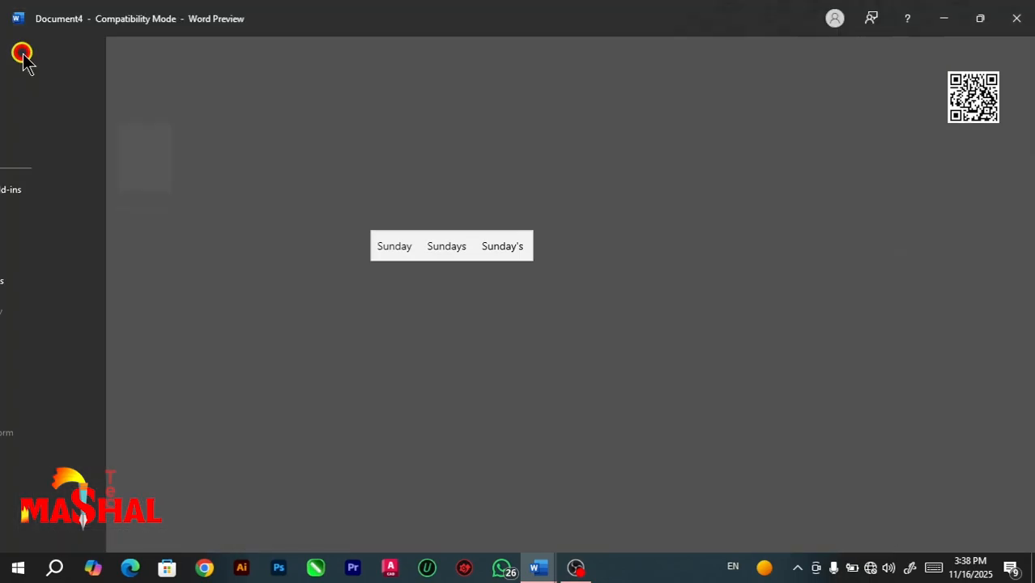
{"action": "left_click", "coordinate": [45, 492]}
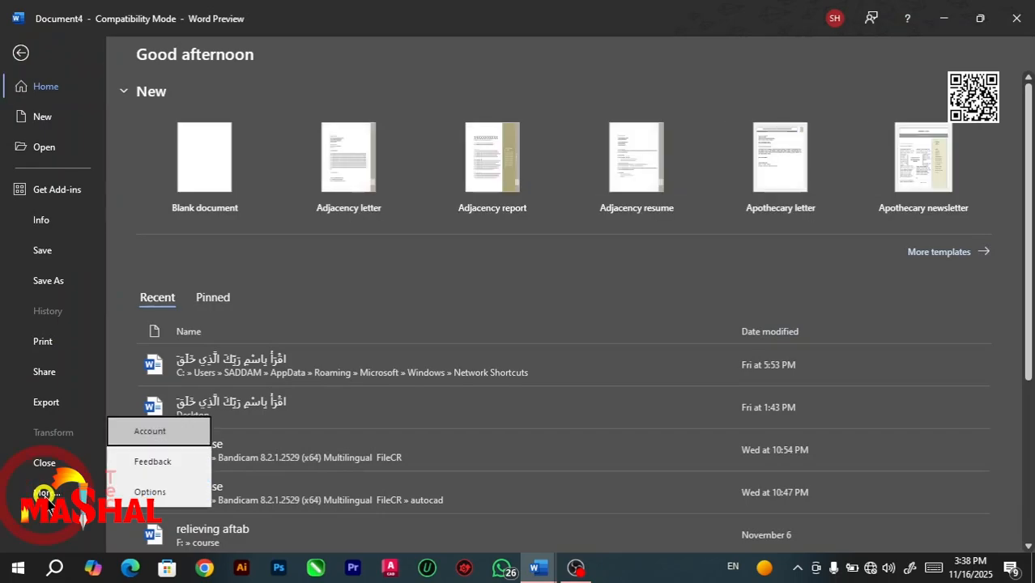
{"action": "left_click", "coordinate": [150, 491]}
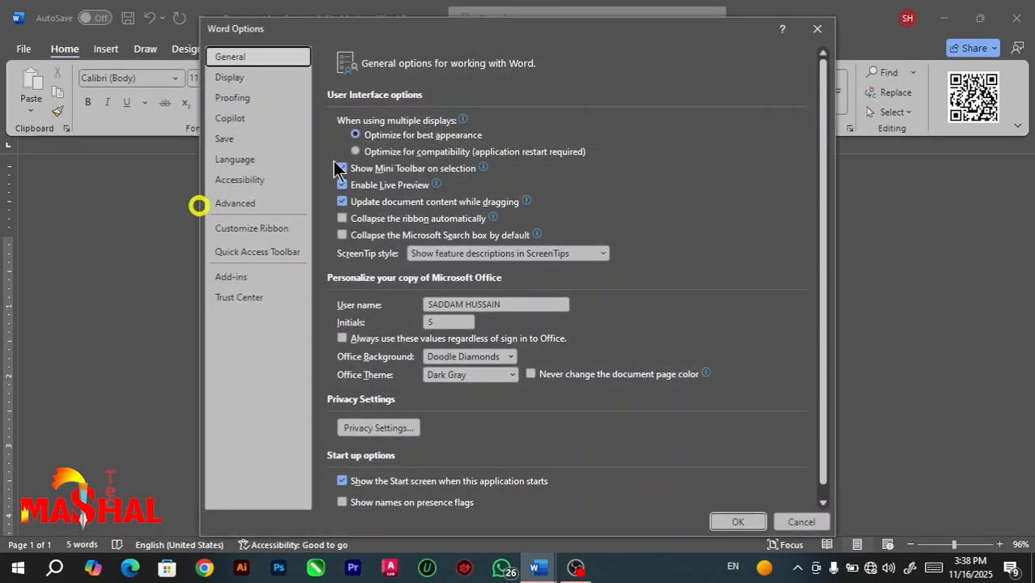
{"action": "left_click", "coordinate": [250, 96]}
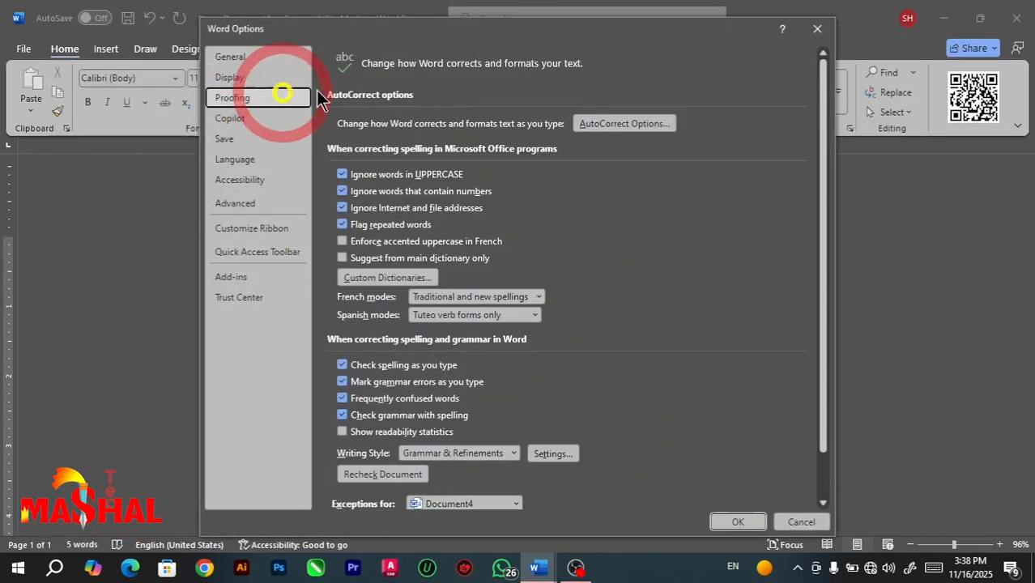
{"action": "left_click", "coordinate": [607, 123]}
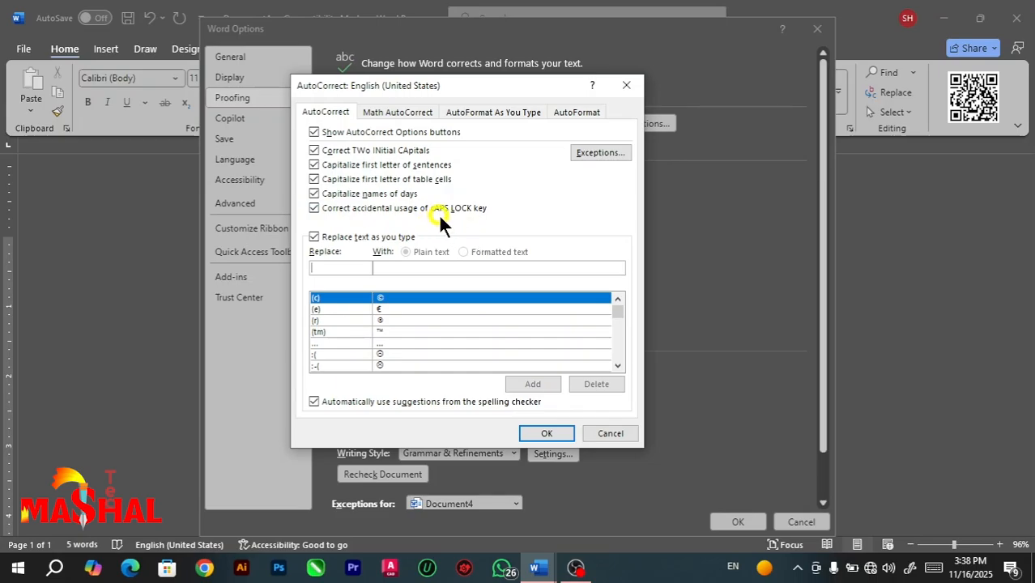
{"action": "left_click", "coordinate": [623, 82]}
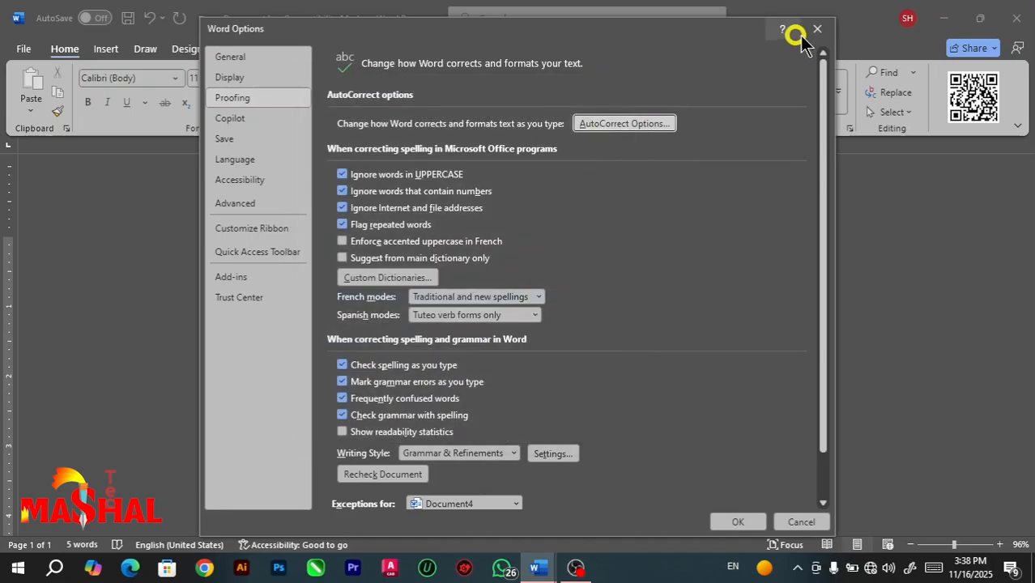
{"action": "left_click", "coordinate": [818, 28]}
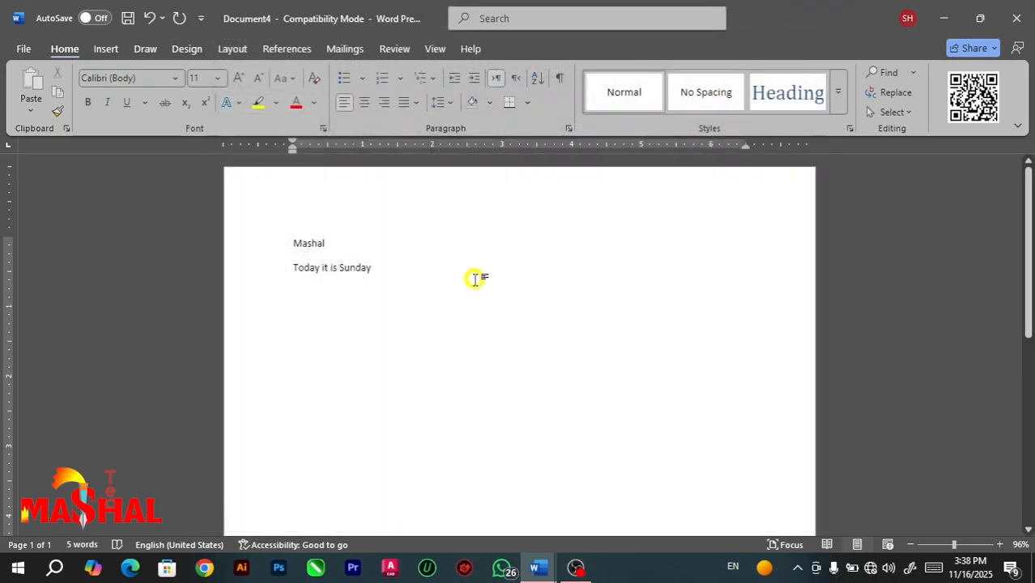
Clear all the text and write "tHIS" followed by a space to test the accidental Caps Lock correction.
{"action": "key", "text": "ctrl+a"}
{"action": "key", "text": "BackSpace"}
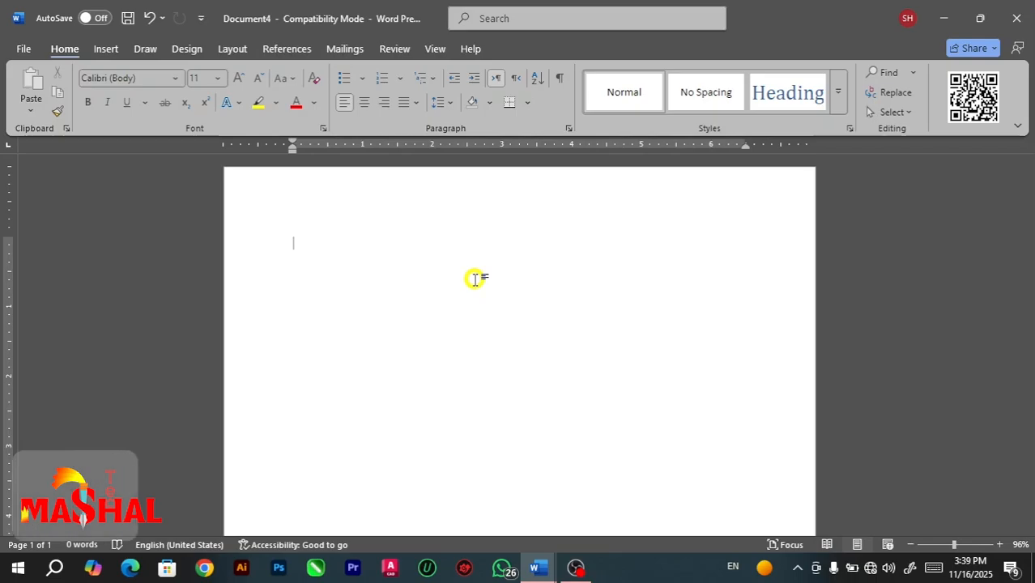
{"action": "type", "text": "t"}
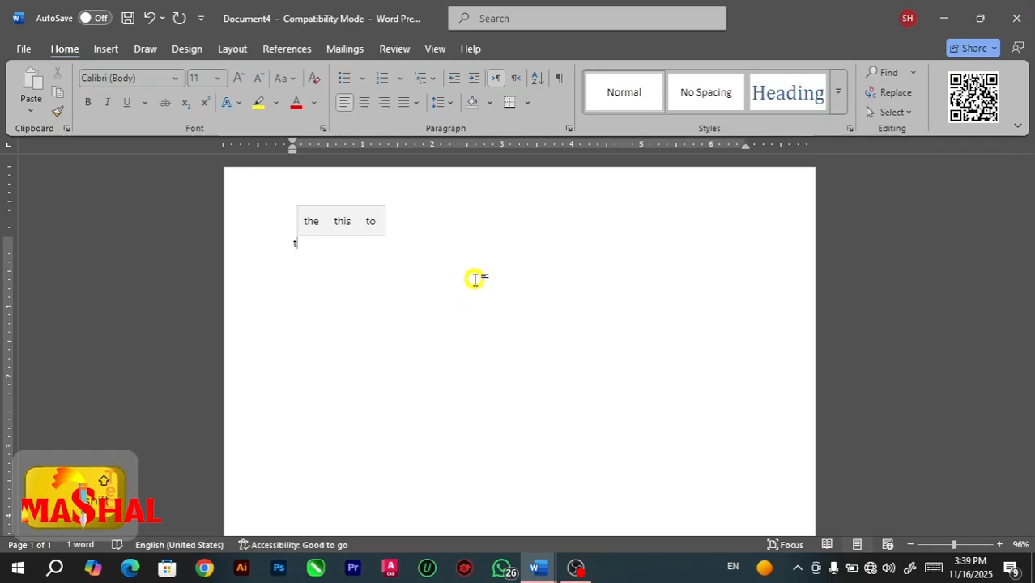
{"action": "type", "text": "HIS"}
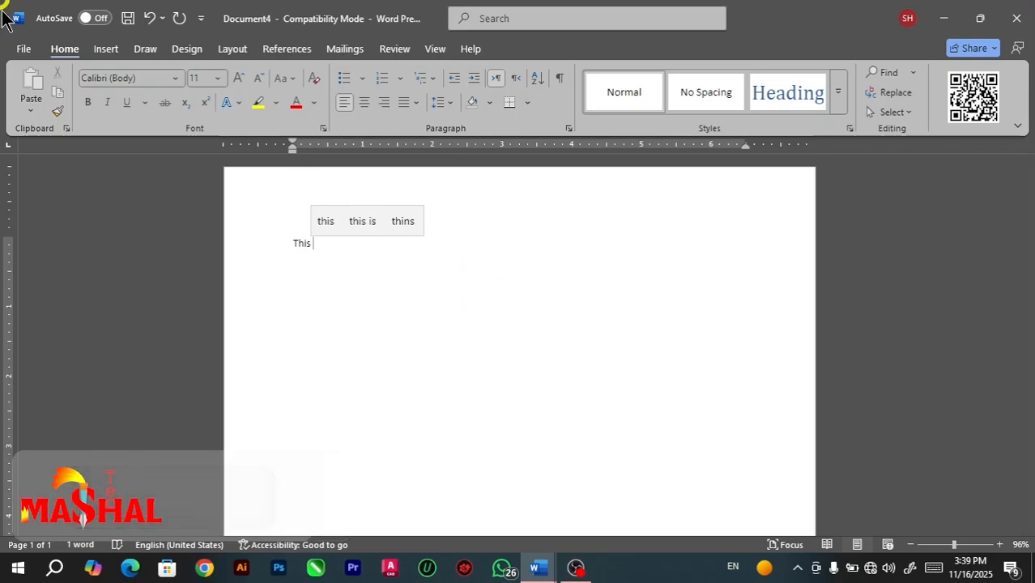
Examine the AutoCorrect Exceptions for first letters, initial caps and other corrections, then close them without adding any words.
{"action": "left_click", "coordinate": [20, 46]}
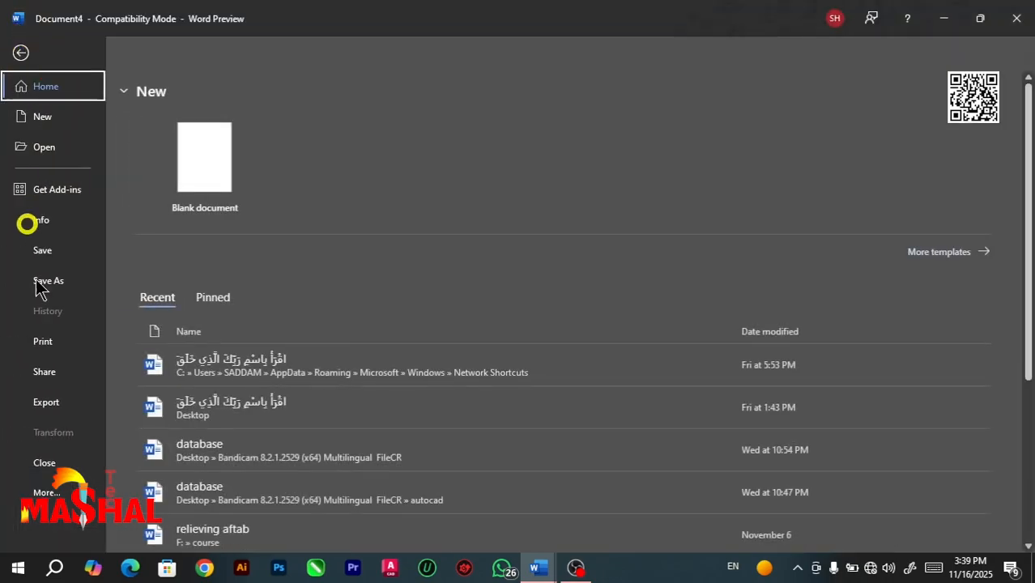
{"action": "left_click", "coordinate": [56, 495]}
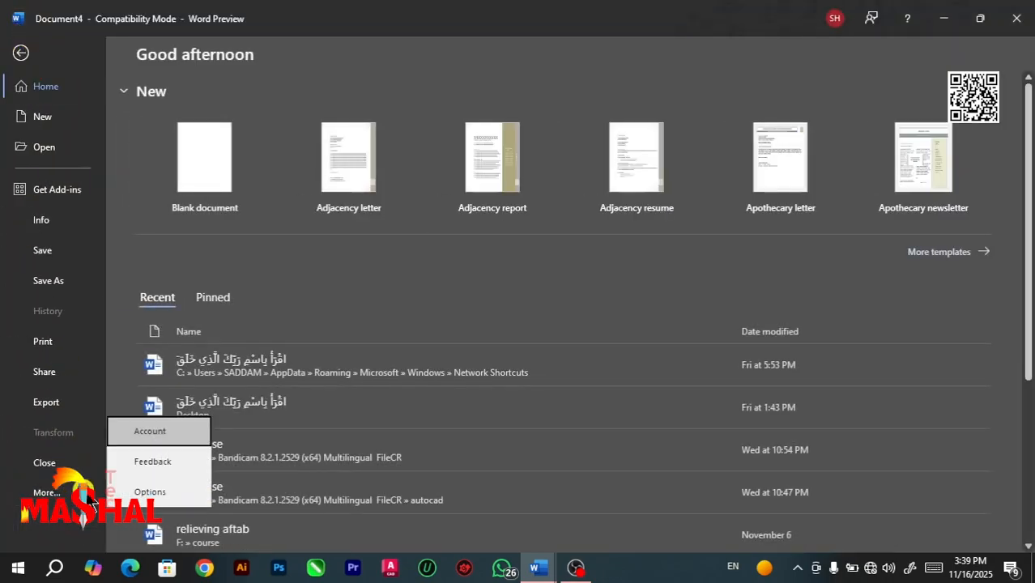
{"action": "left_click", "coordinate": [142, 493]}
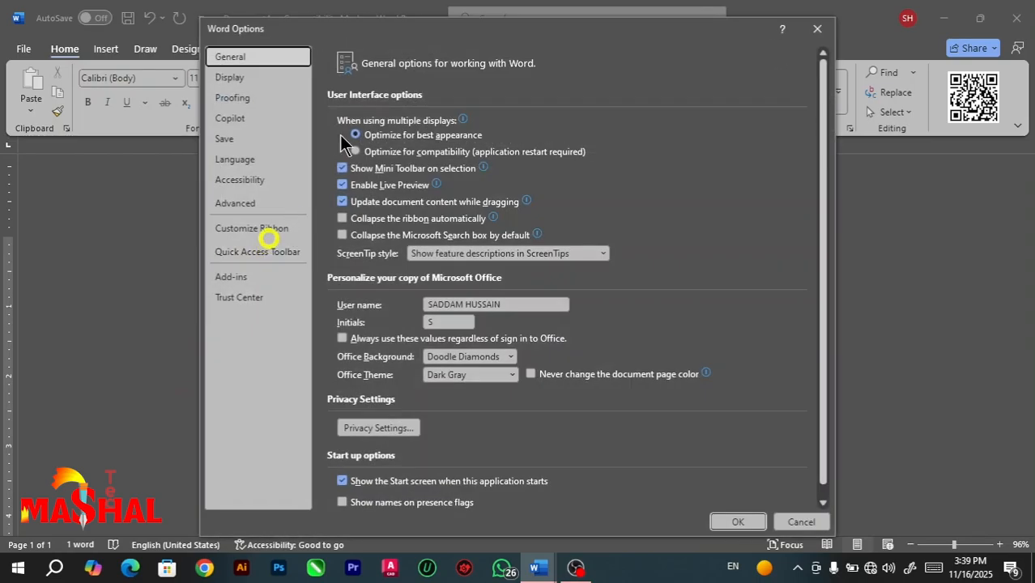
{"action": "left_click", "coordinate": [243, 97]}
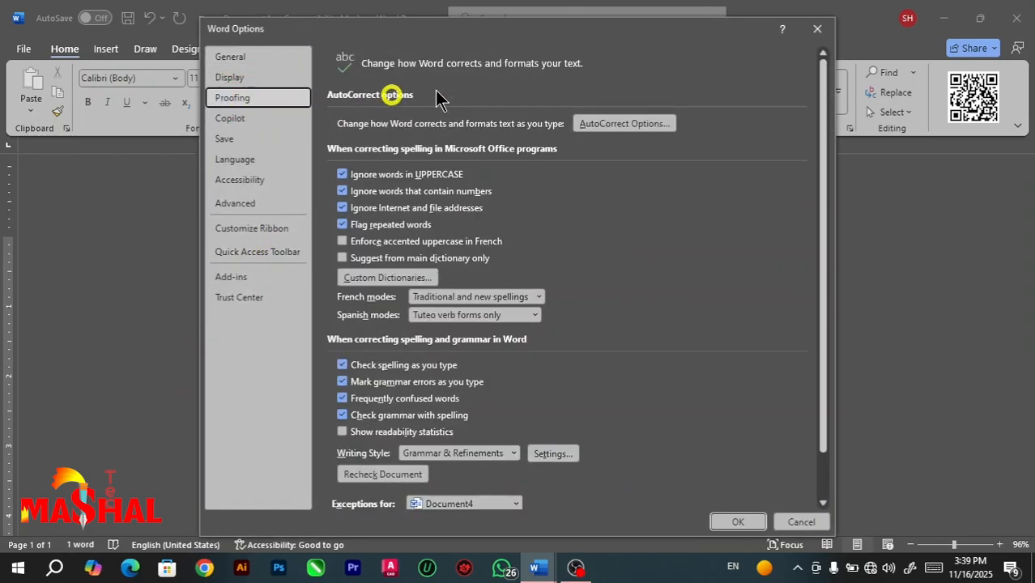
{"action": "left_click", "coordinate": [603, 120]}
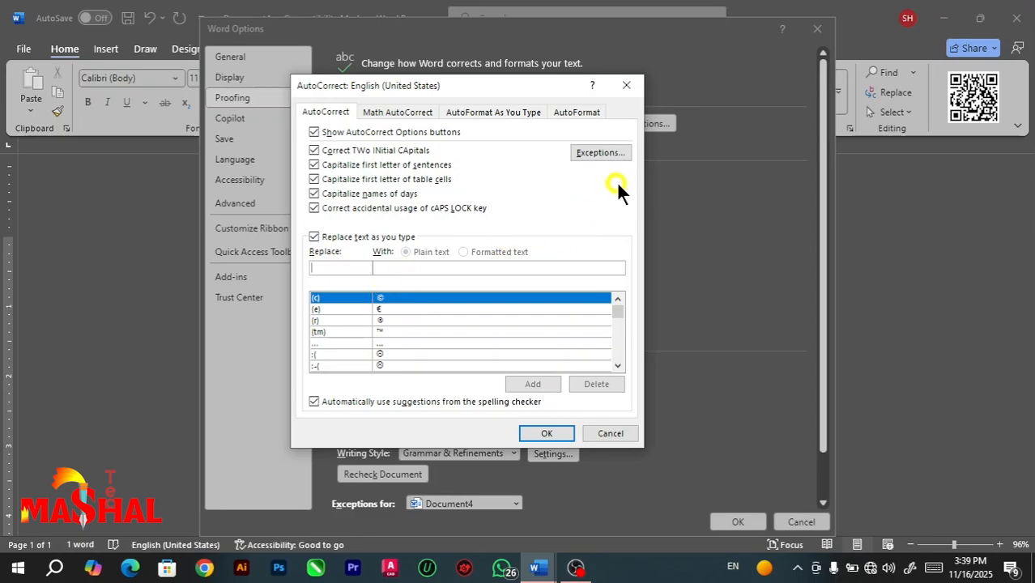
{"action": "left_click", "coordinate": [599, 152]}
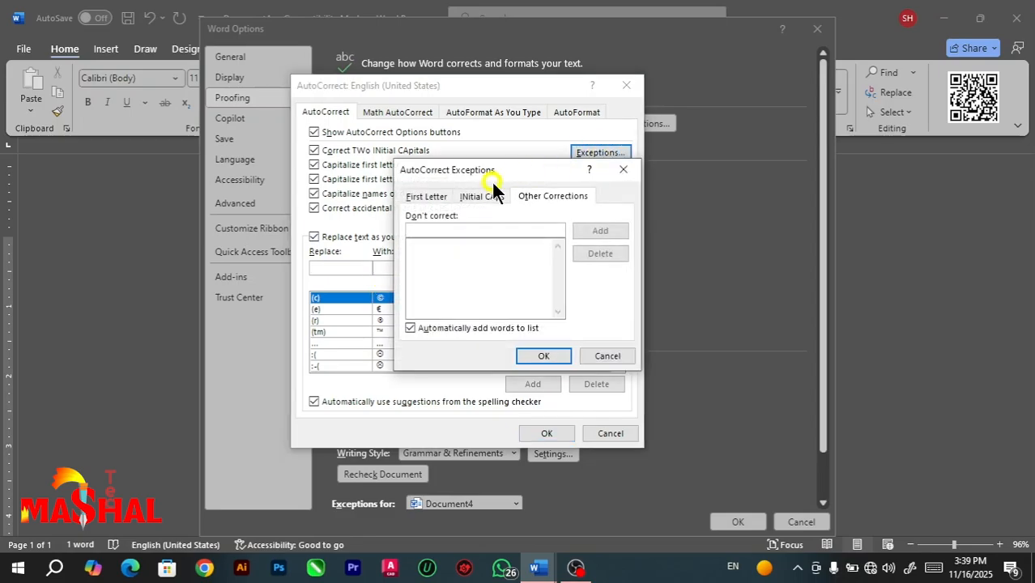
{"action": "left_click_drag", "start_coordinate": [481, 174], "coordinate": [413, 168]}
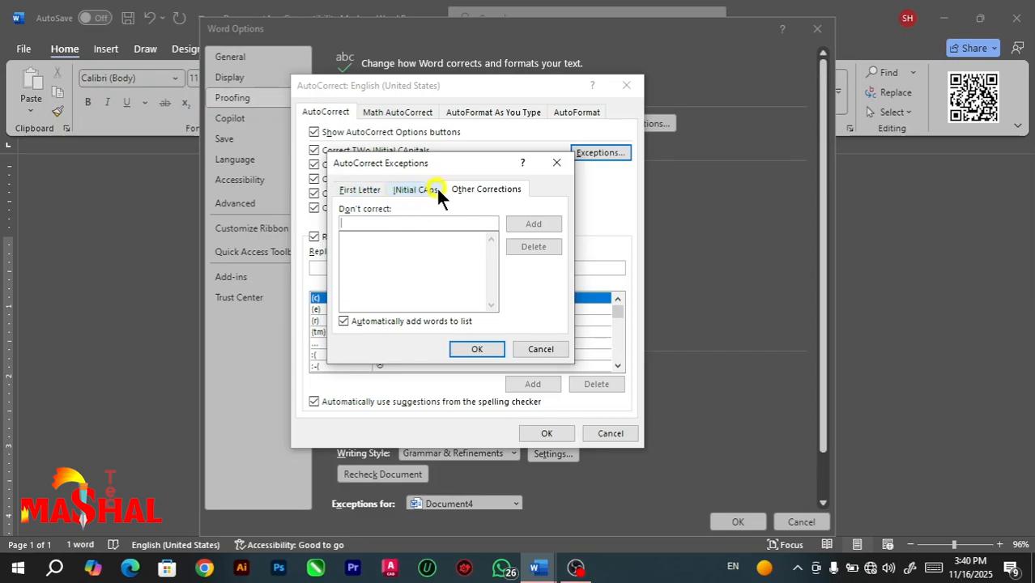
{"action": "left_click_drag", "start_coordinate": [432, 169], "coordinate": [438, 215]}
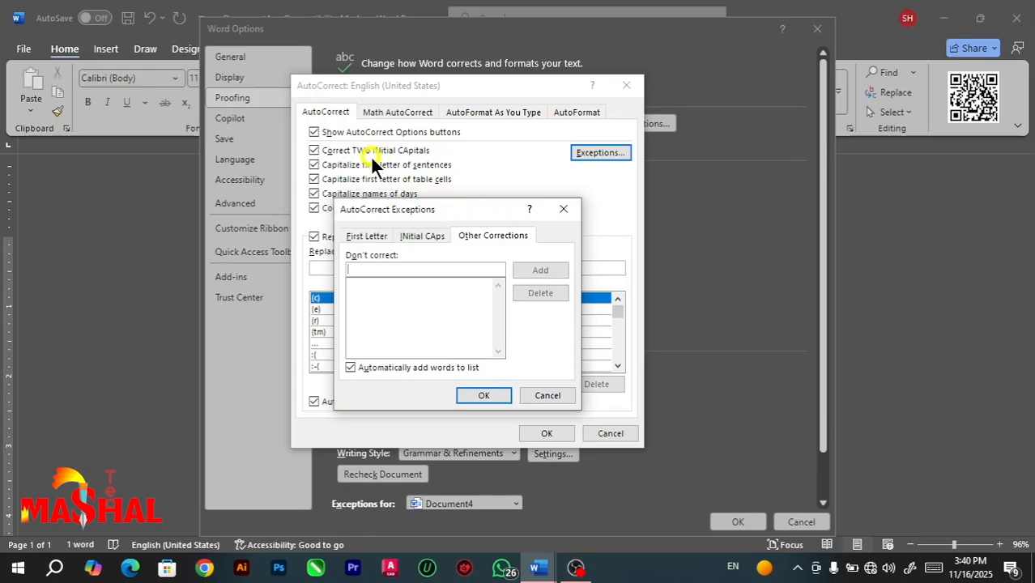
{"action": "left_click", "coordinate": [567, 210]}
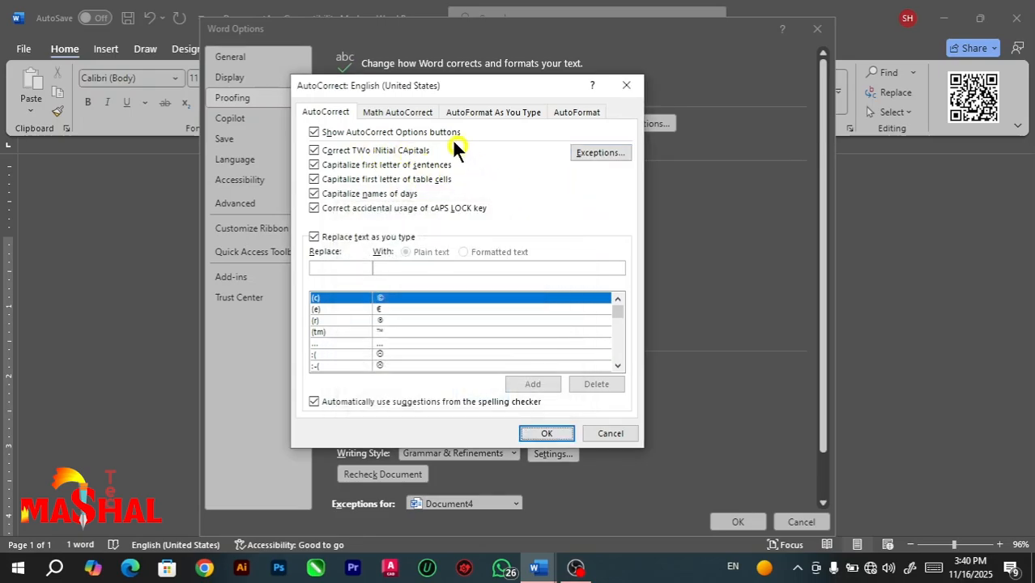
Review the Math AutoCorrect and AutoFormat As You Type settings, such as ordinals with superscript, and cancel without changes.
{"action": "left_click", "coordinate": [407, 106]}
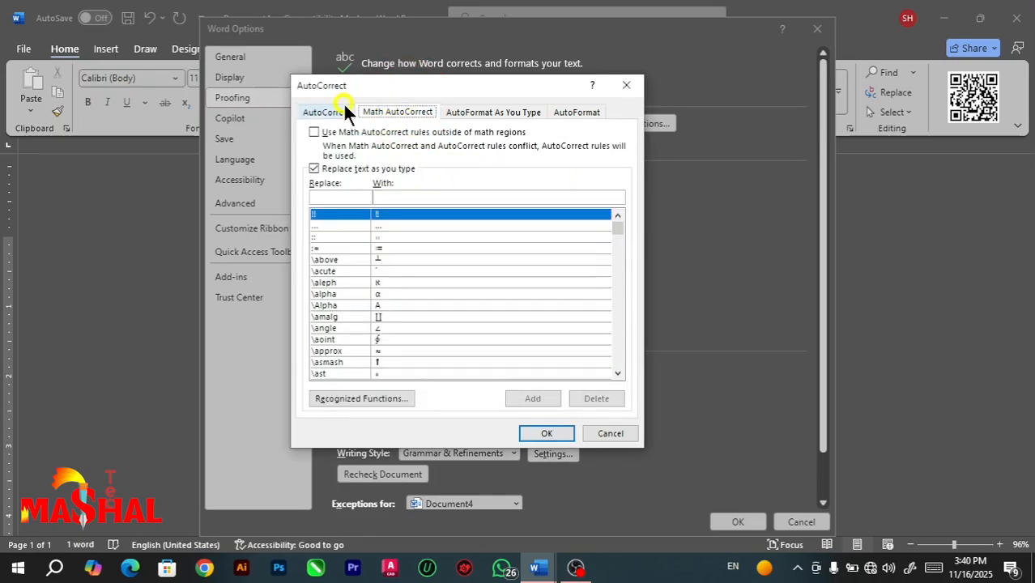
{"action": "left_click", "coordinate": [454, 111]}
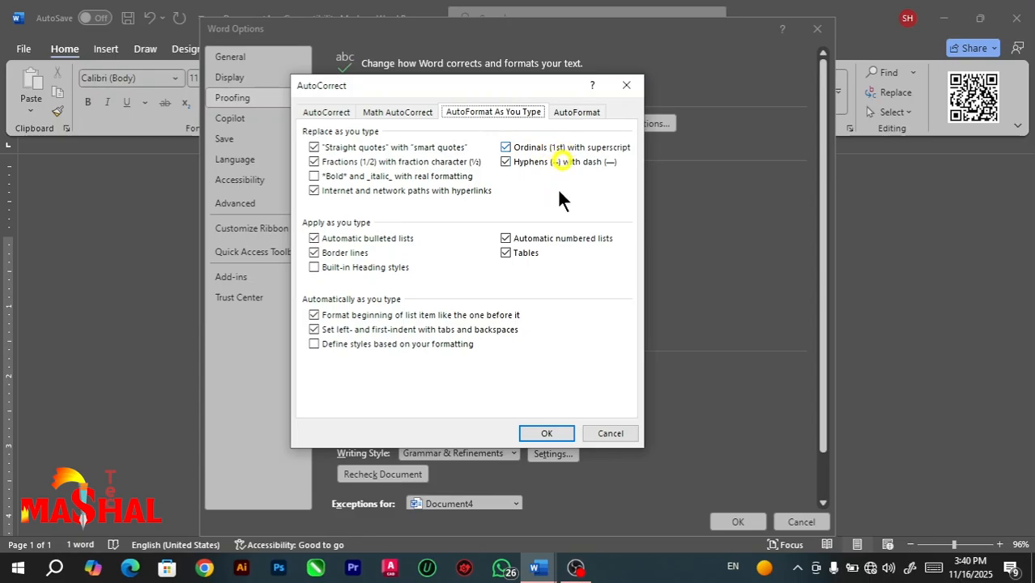
{"action": "left_click", "coordinate": [617, 433]}
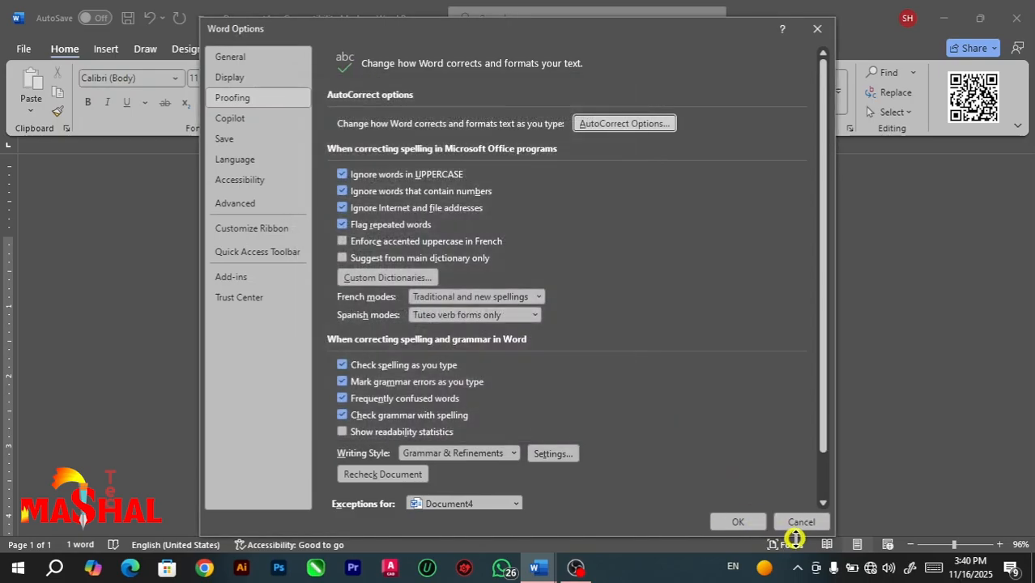
{"action": "left_click", "coordinate": [800, 523]}
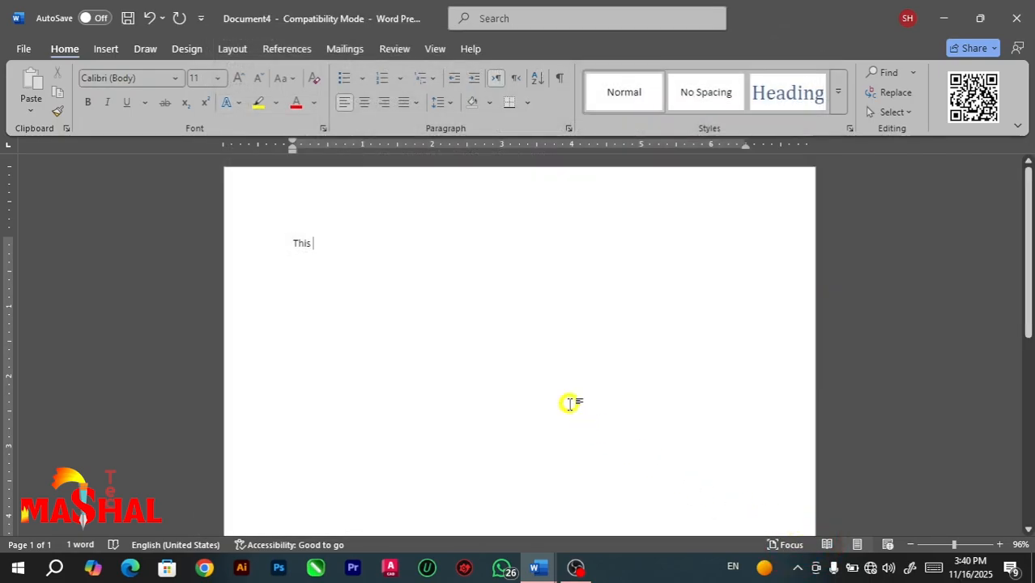
Clear all the text and write "1st" followed by a space to test superscript ordinals.
{"action": "key", "text": "ctrl+a"}
{"action": "key", "text": "BackSpace"}
{"action": "type", "text": "1"}
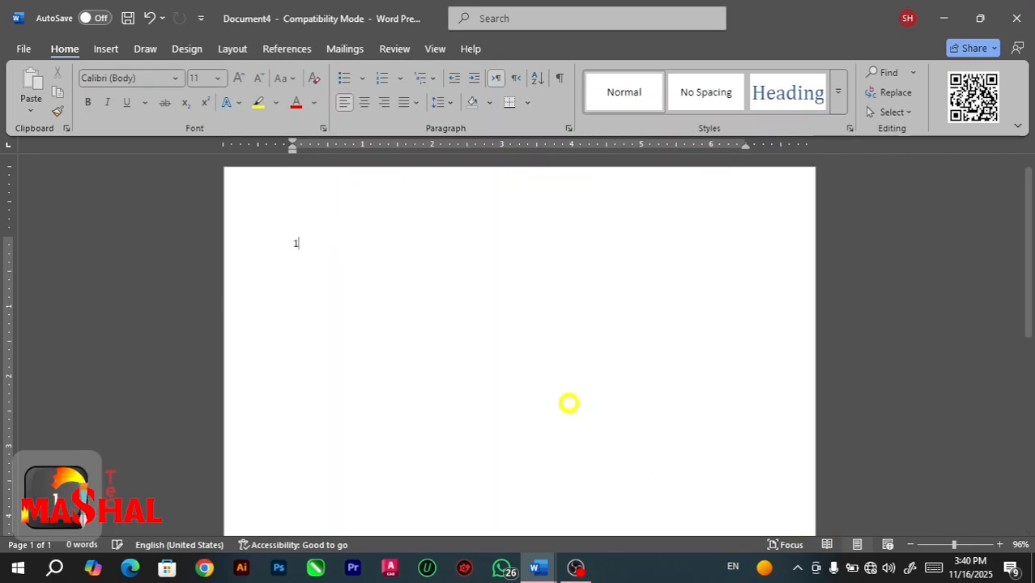
{"action": "type", "text": "st"}
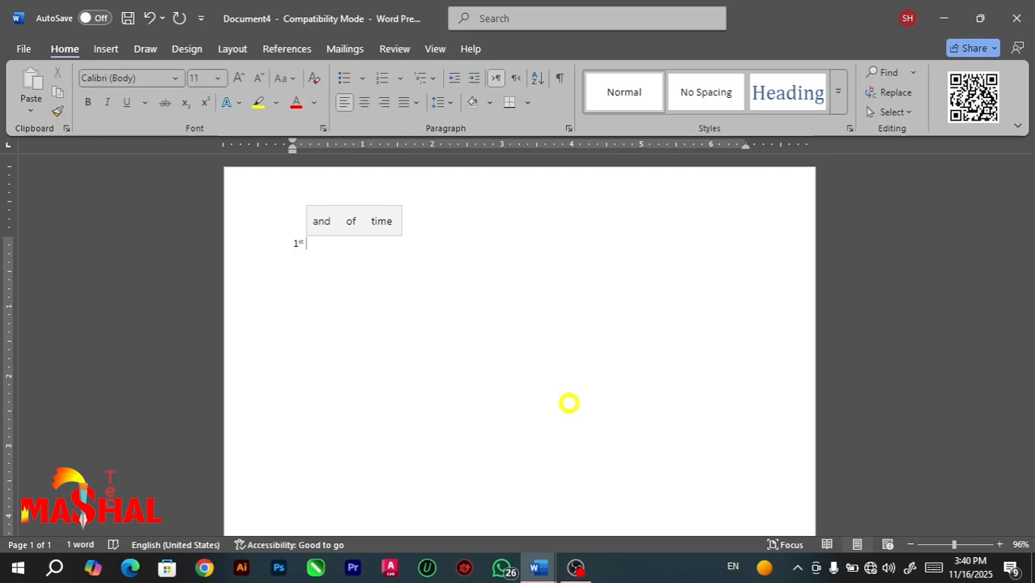
{"action": "scroll", "coordinate": [569, 403], "scroll_direction": "up", "scroll_amount": 4, "text": "ctrl"}
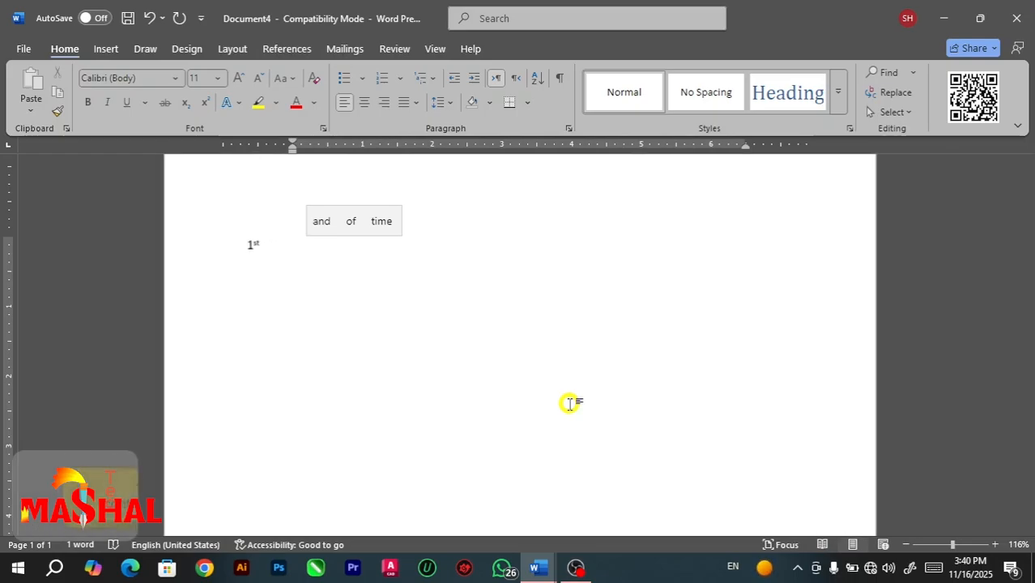
{"action": "scroll", "coordinate": [569, 403], "scroll_direction": "up", "scroll_amount": 6, "text": "ctrl"}
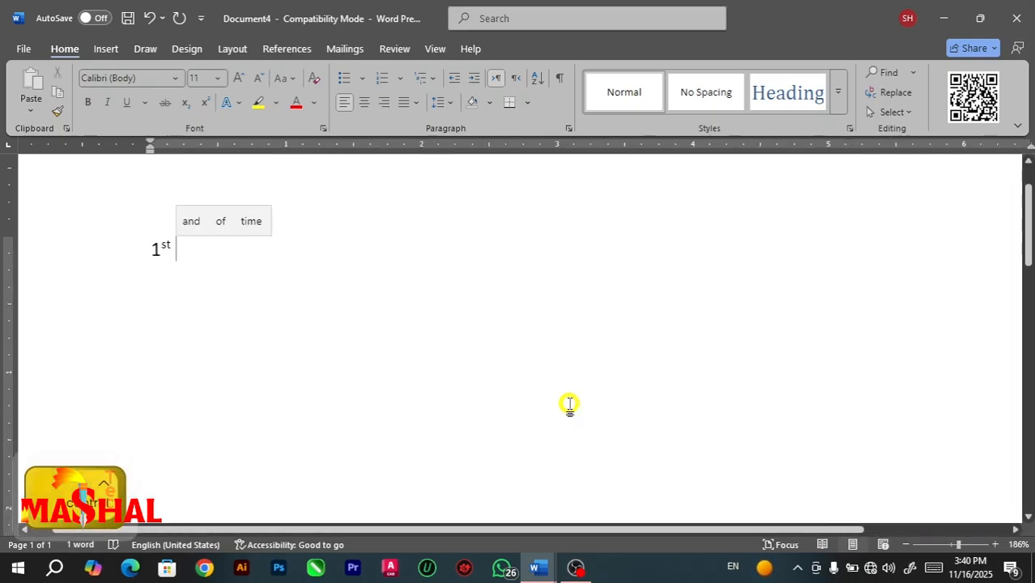
{"action": "scroll", "coordinate": [569, 403], "scroll_direction": "up", "scroll_amount": 3, "text": "ctrl"}
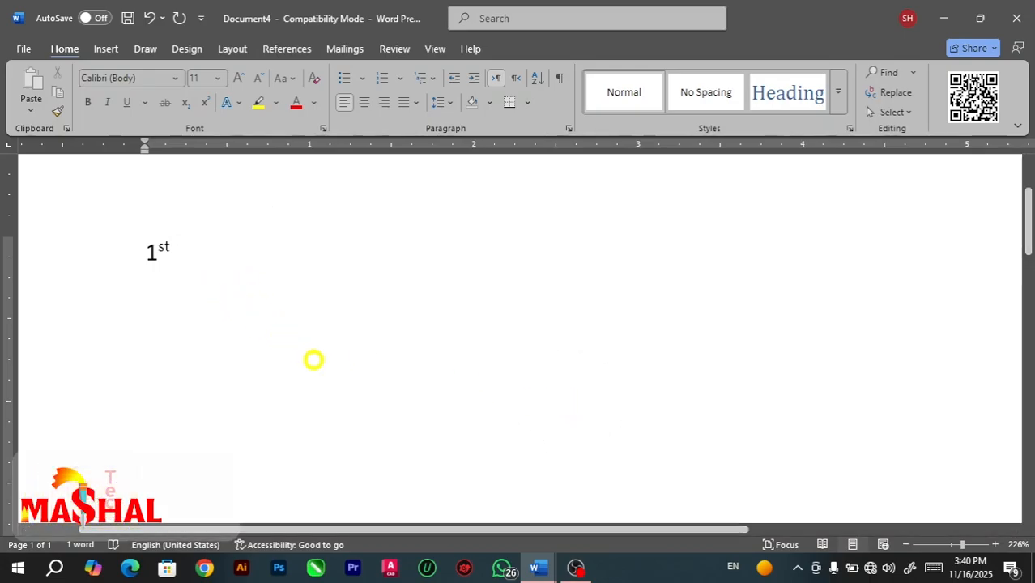
Write "2nd" and "3rd" after "1st", each followed by a space, to test superscript ordinals, and clear all the text.
{"action": "type", "text": "2nd"}
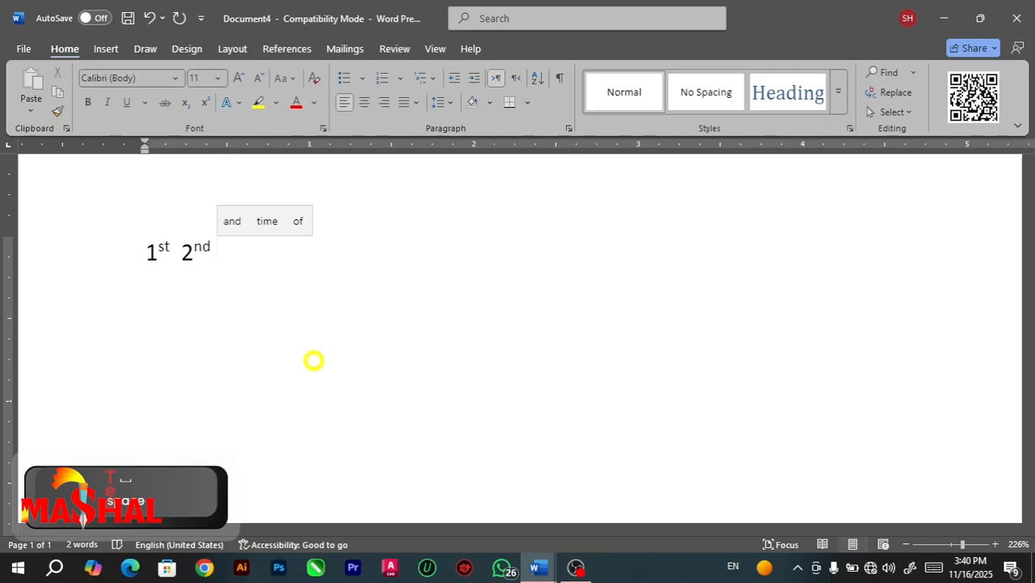
{"action": "type", "text": " 3"}
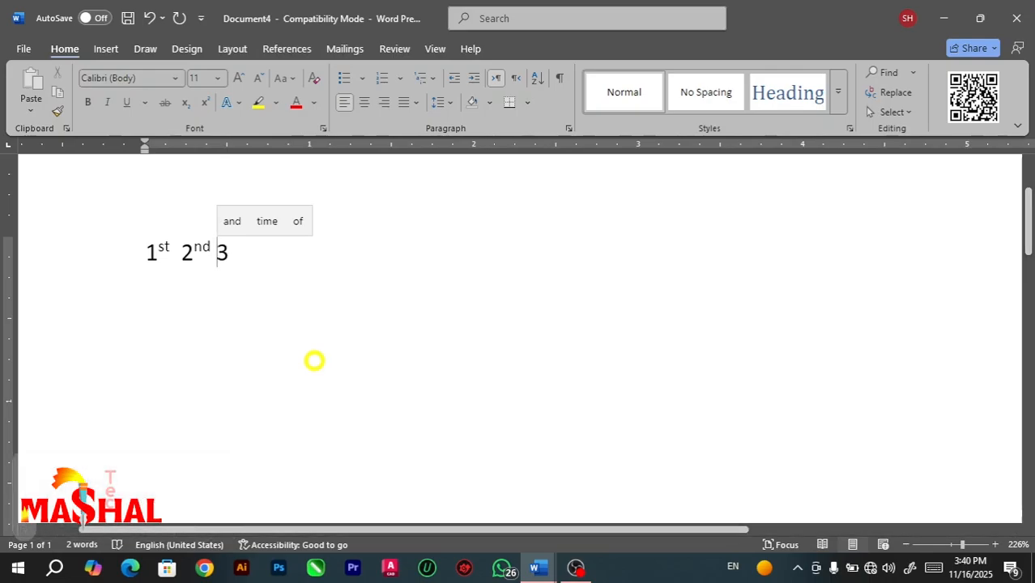
{"action": "type", "text": "rd"}
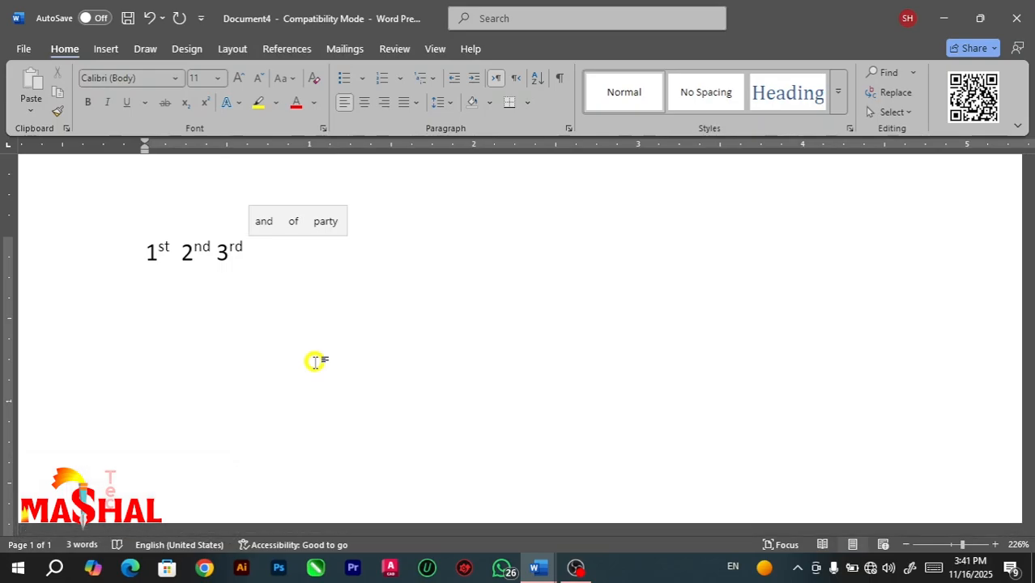
{"action": "key", "text": "ctrl+a"}
{"action": "key", "text": "BackSpace"}
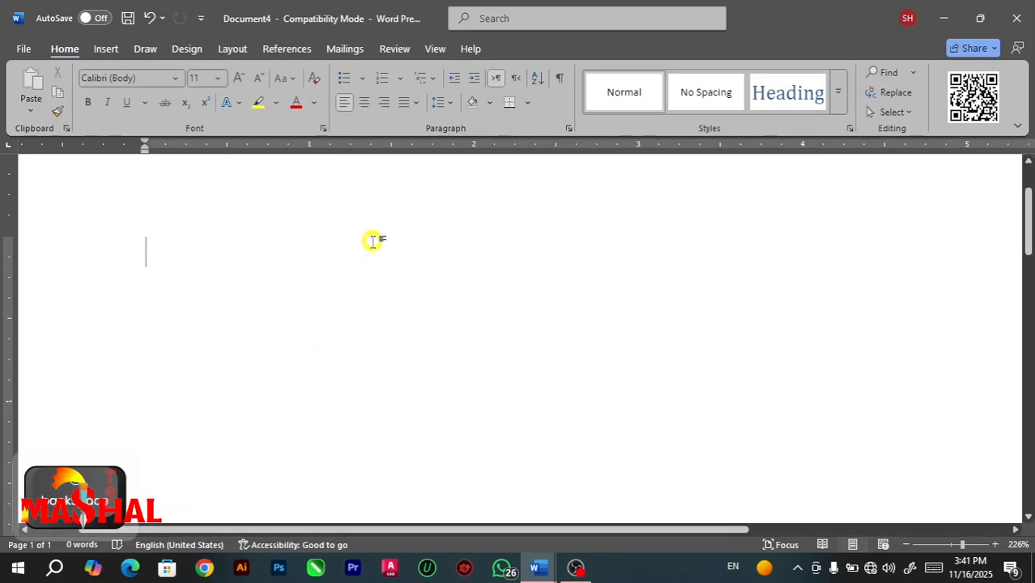
Turn off replacing ordinals (1st) with superscript in the AutoFormat As You Type settings and save the options.
{"action": "left_click", "coordinate": [13, 49]}
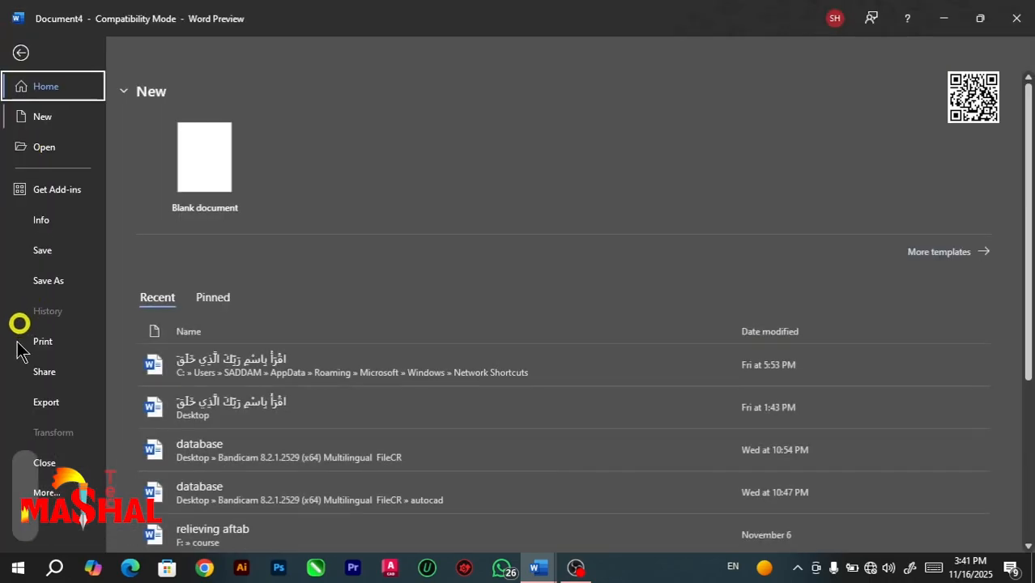
{"action": "left_click", "coordinate": [57, 490]}
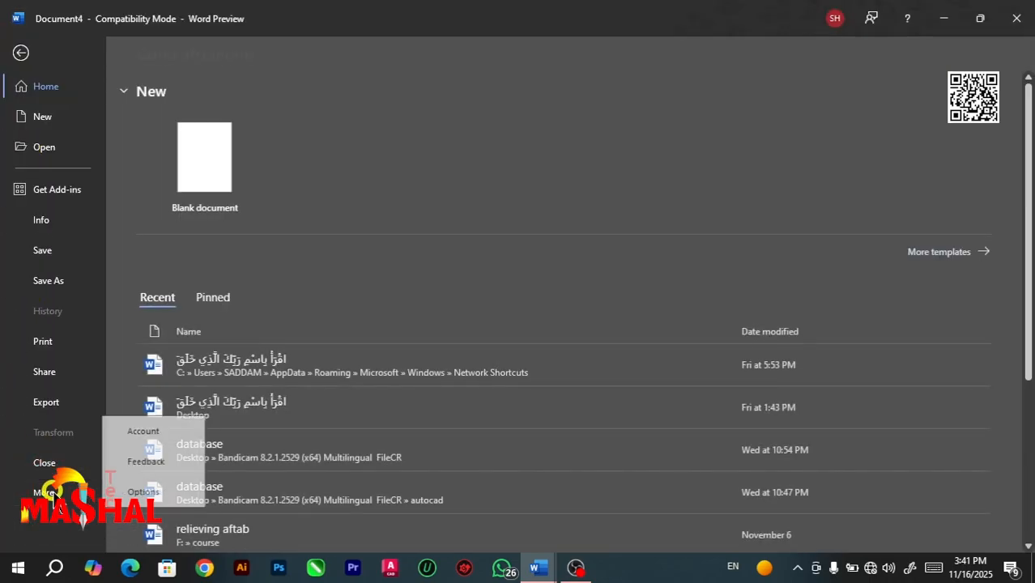
{"action": "left_click", "coordinate": [150, 492]}
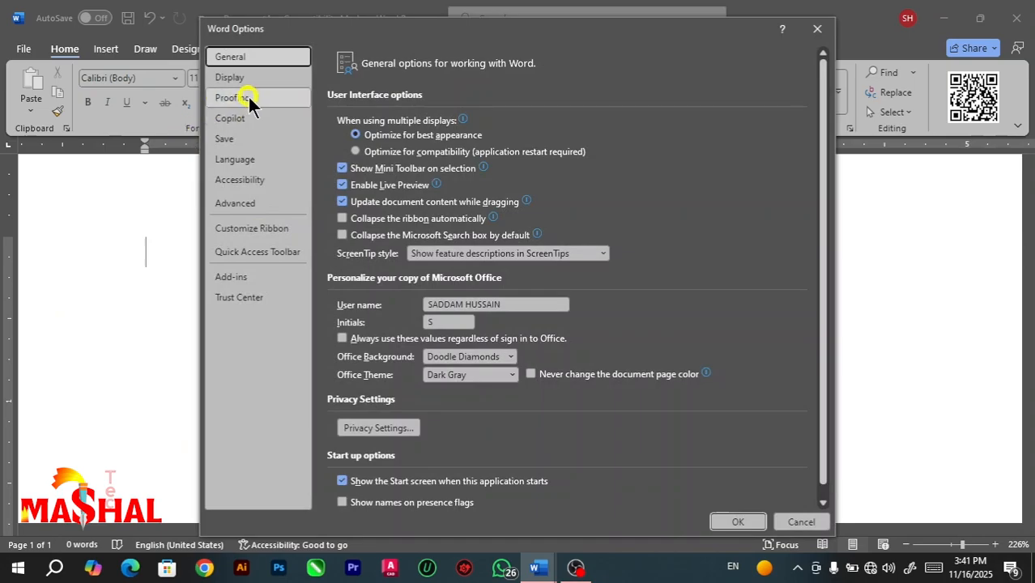
{"action": "left_click", "coordinate": [244, 98]}
{"action": "left_click", "coordinate": [585, 123]}
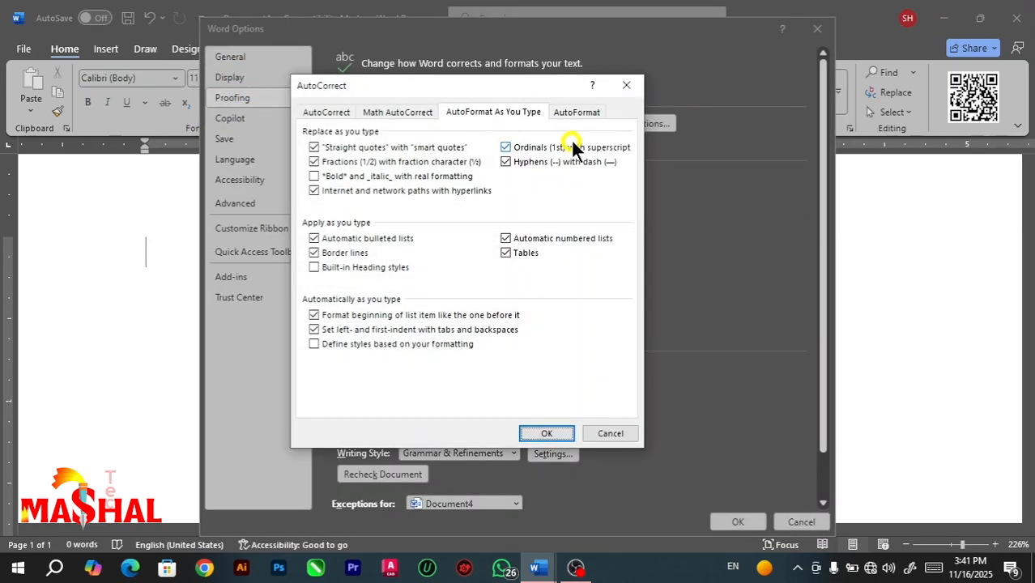
{"action": "left_click", "coordinate": [499, 112]}
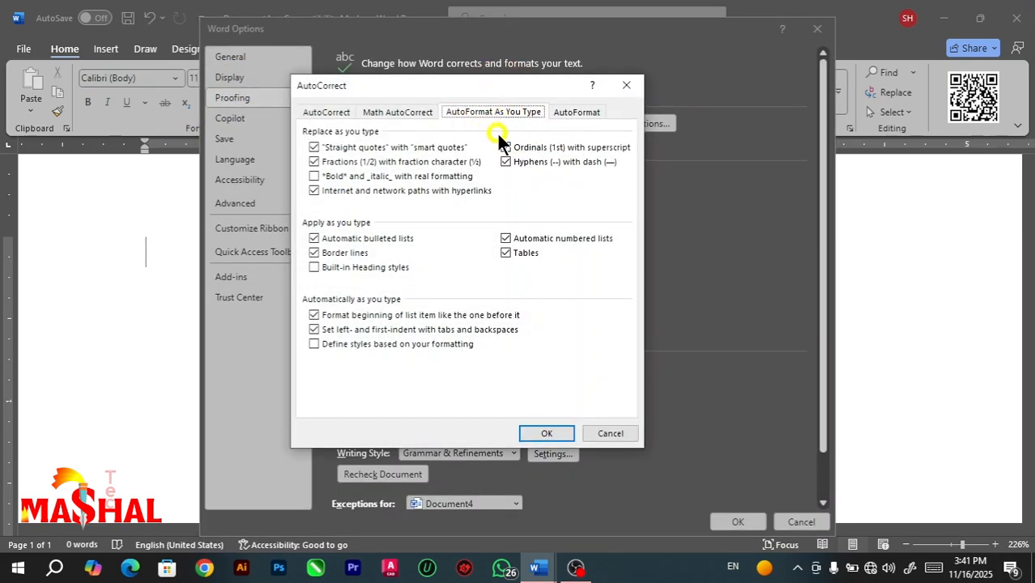
{"action": "left_click", "coordinate": [506, 147]}
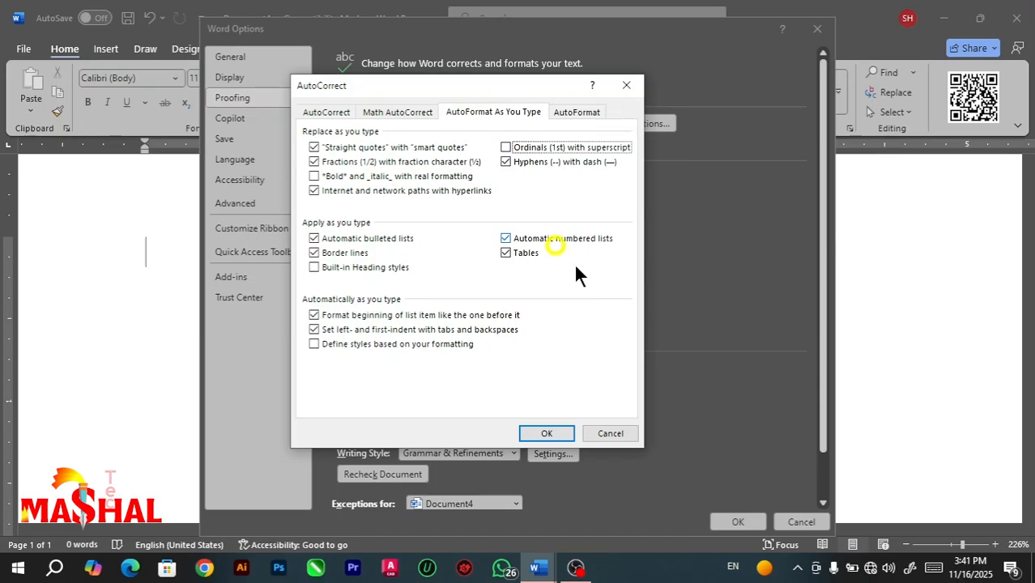
{"action": "left_click", "coordinate": [558, 431]}
{"action": "left_click", "coordinate": [739, 523]}
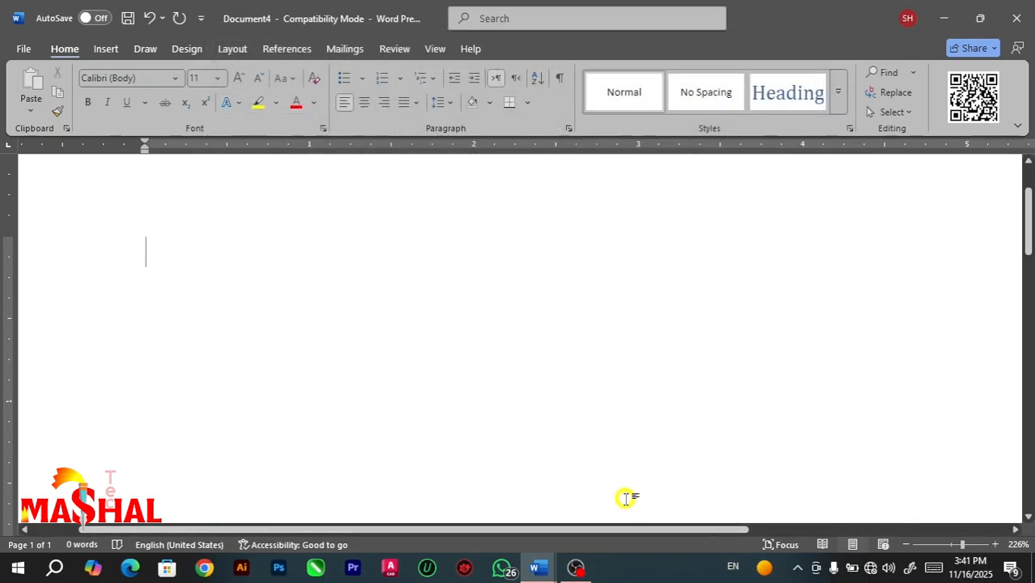
Write "1st 2nd 3rd" followed by a space to test ordinals without superscript formatting.
{"action": "type", "text": "1st"}
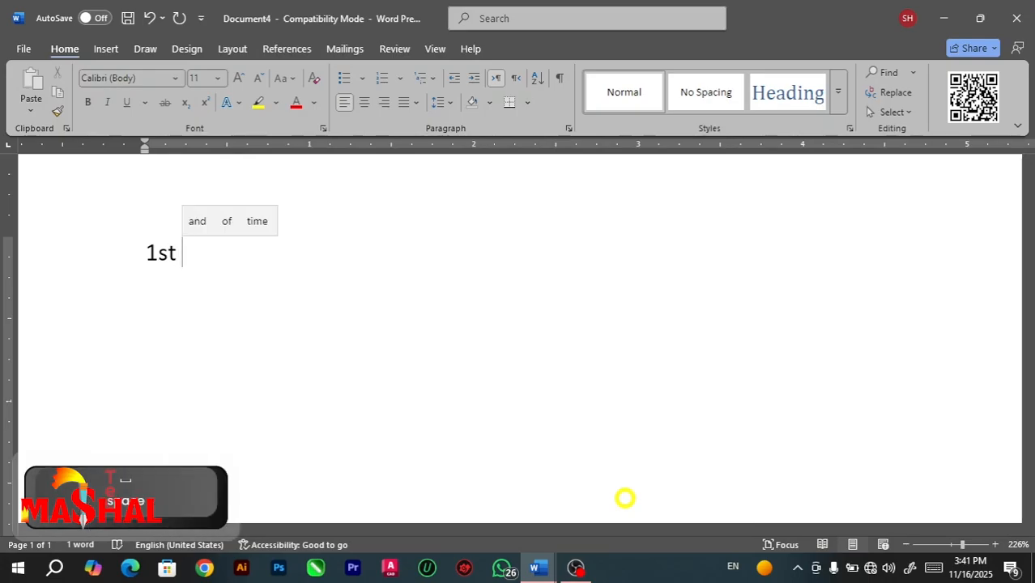
{"action": "type", "text": " 2nd "}
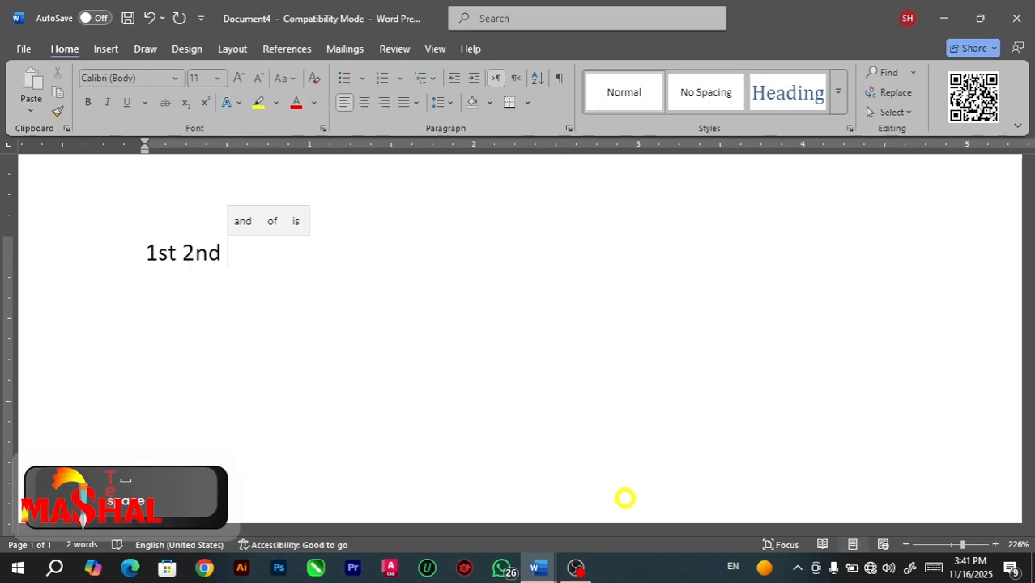
{"action": "type", "text": "3rd"}
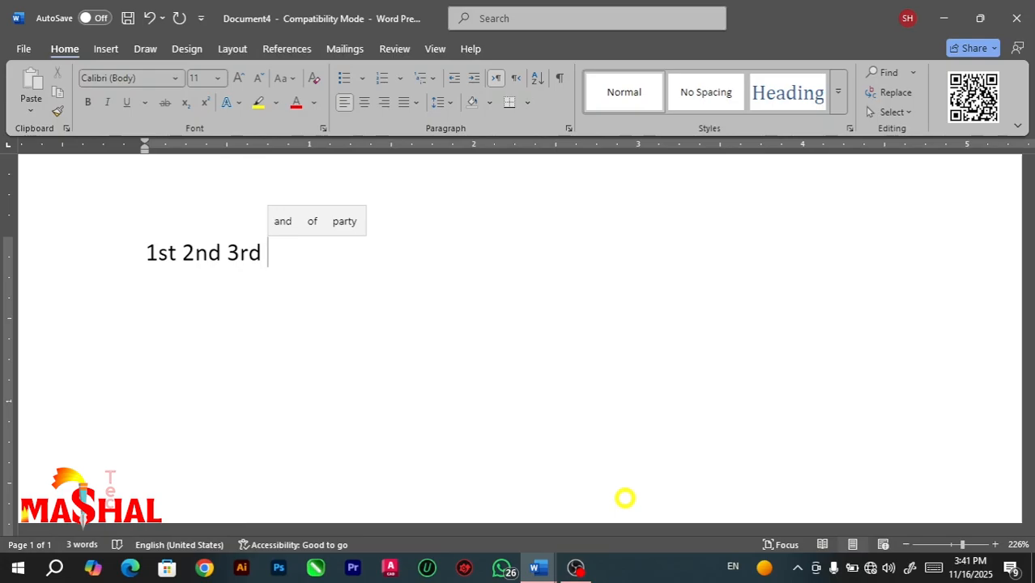
Turn replacing ordinals (1st) with superscript back on in the AutoFormat As You Type settings and close the options.
{"action": "left_click", "coordinate": [26, 49]}
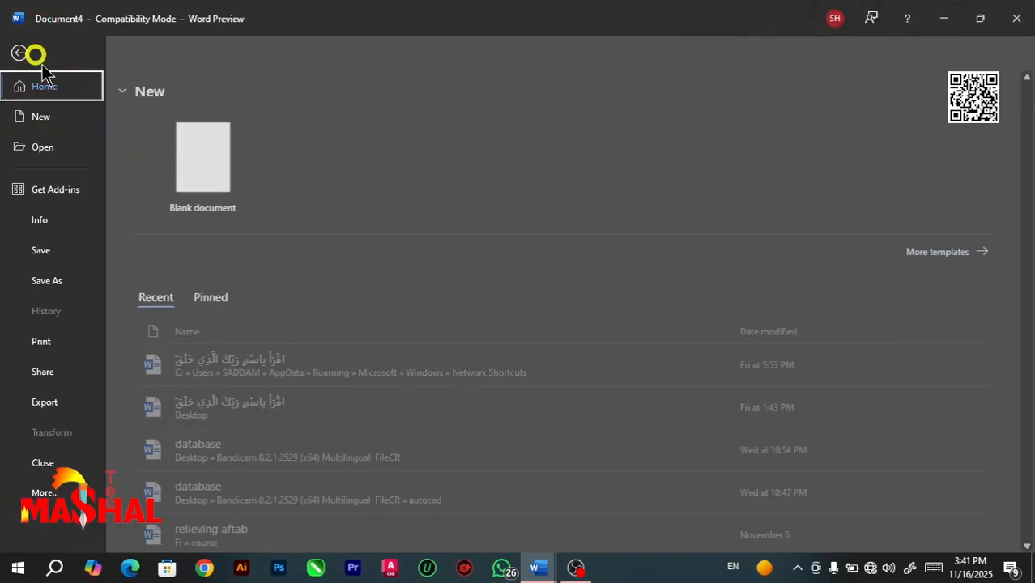
{"action": "left_click", "coordinate": [92, 493]}
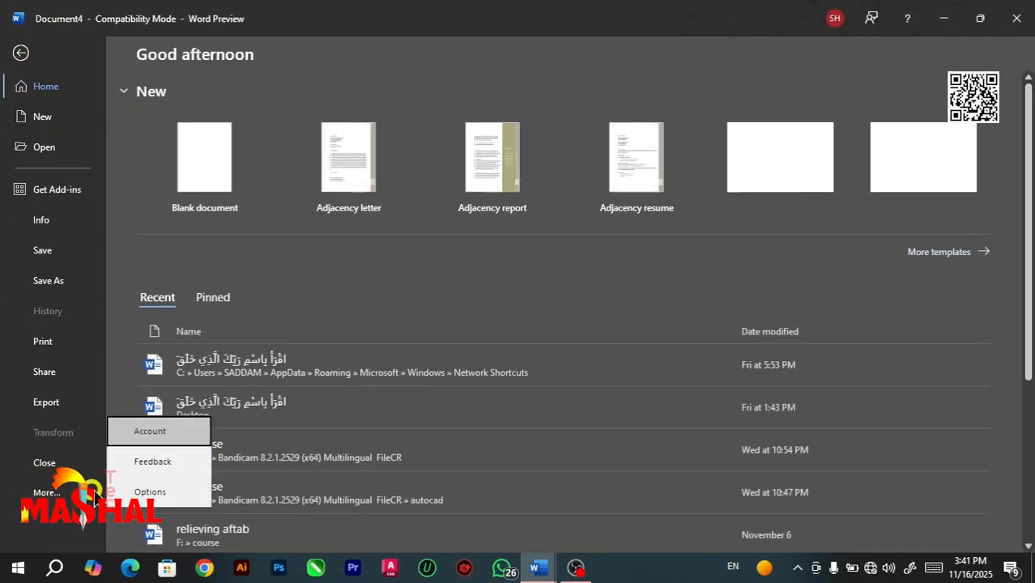
{"action": "left_click", "coordinate": [149, 492]}
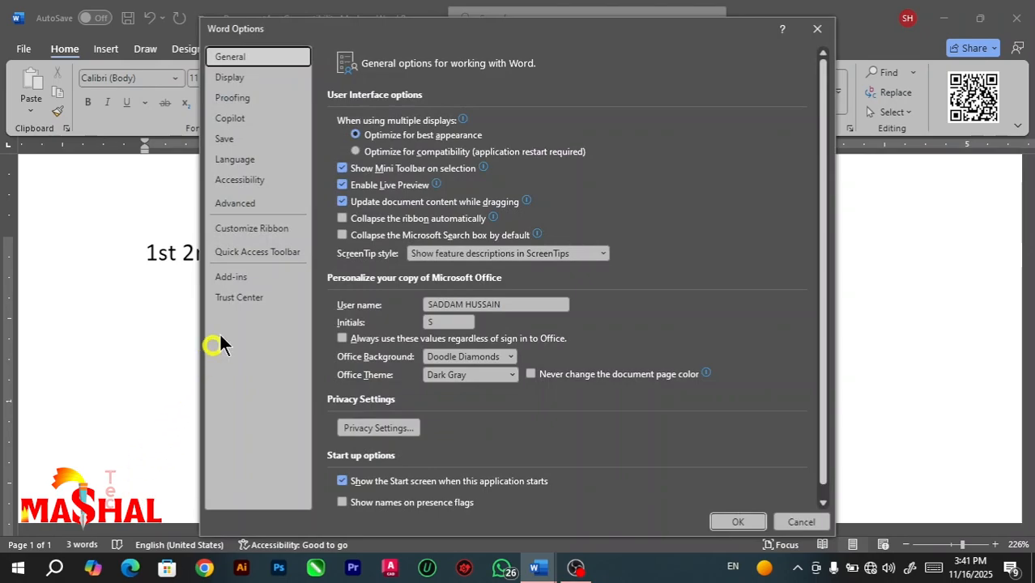
{"action": "left_click", "coordinate": [245, 98]}
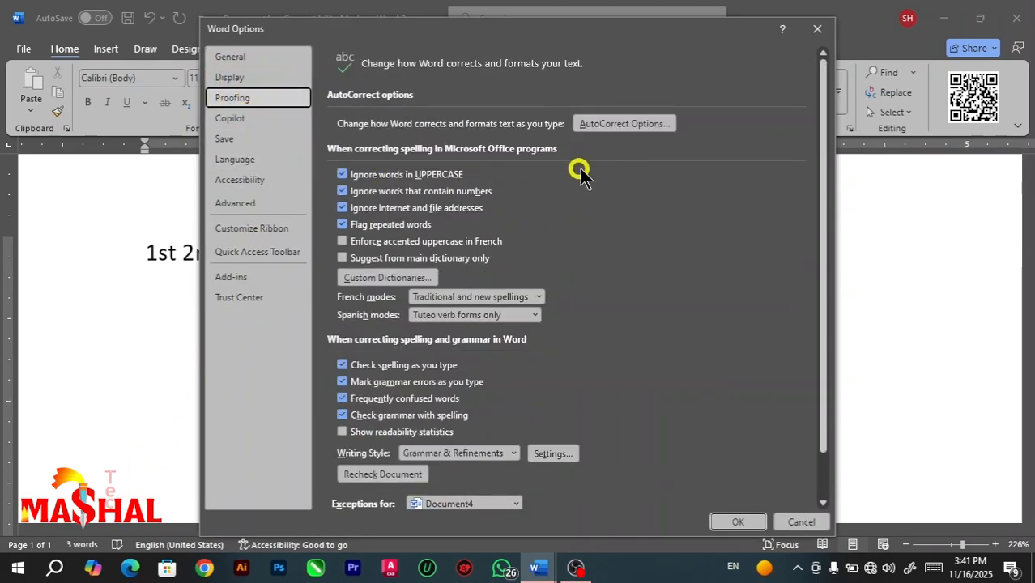
{"action": "left_click", "coordinate": [620, 126]}
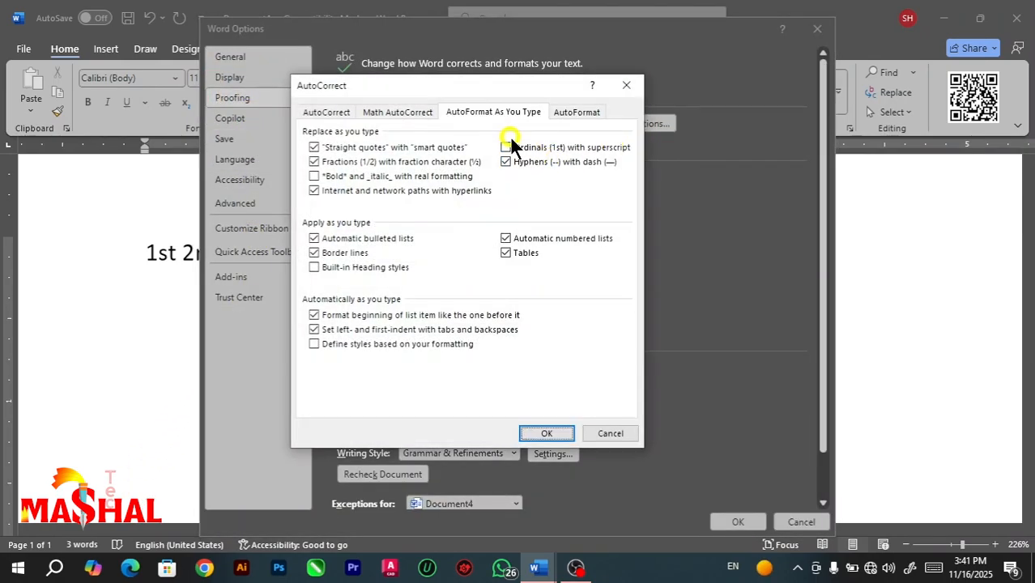
{"action": "left_click", "coordinate": [508, 144]}
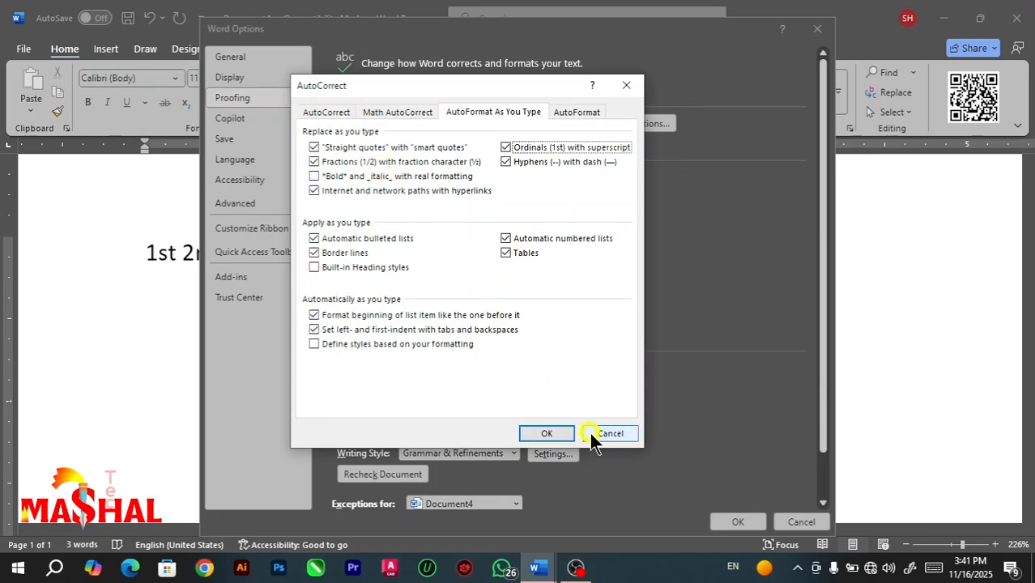
{"action": "left_click", "coordinate": [558, 433]}
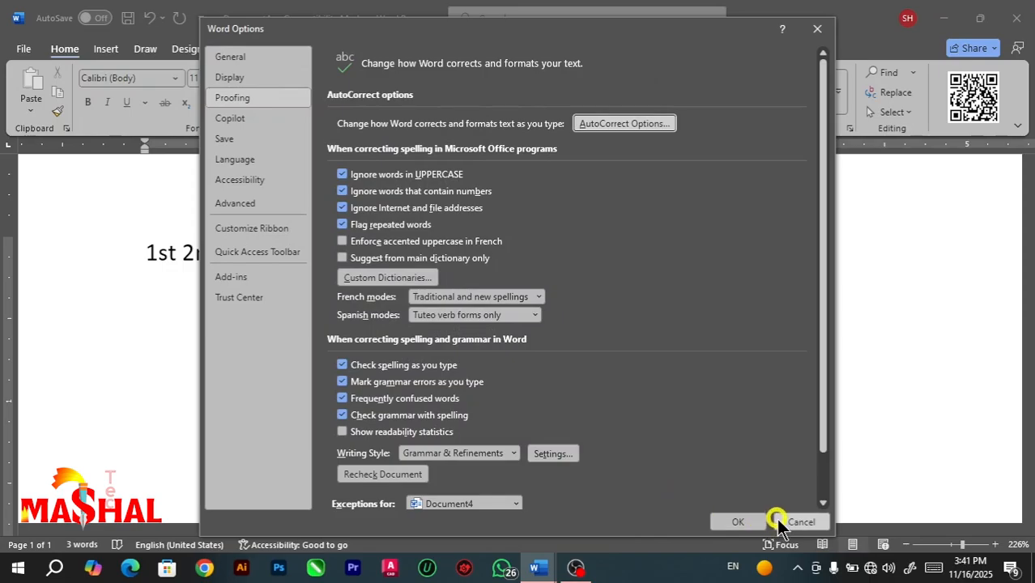
{"action": "left_click", "coordinate": [778, 521]}
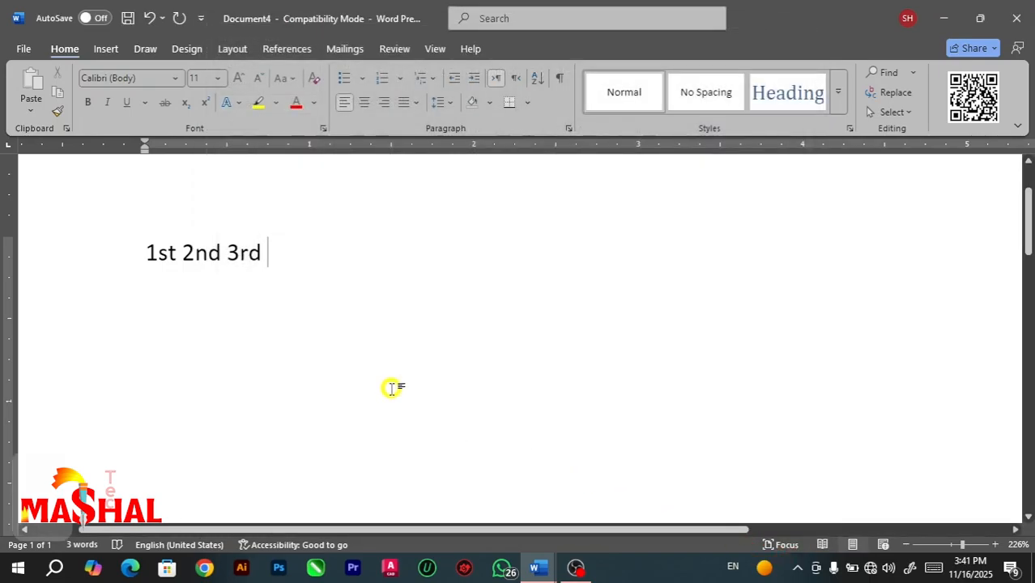
Replace all the text with "1/2" followed by a space to test the fraction character, and clear the document again.
{"action": "key", "text": "ctrl+a"}
{"action": "key", "text": "BackSpace"}
{"action": "type", "text": "1"}
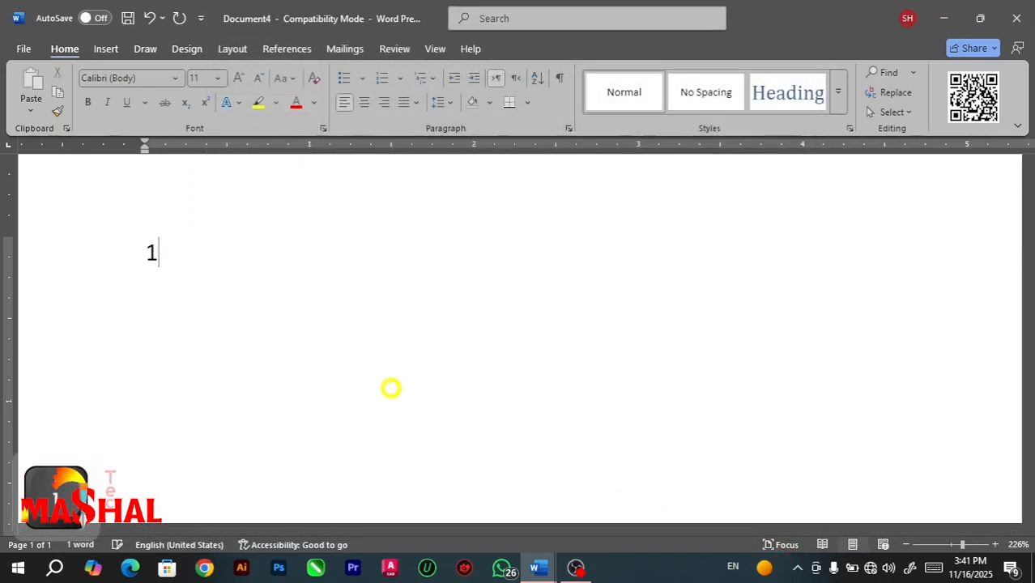
{"action": "type", "text": "/2"}
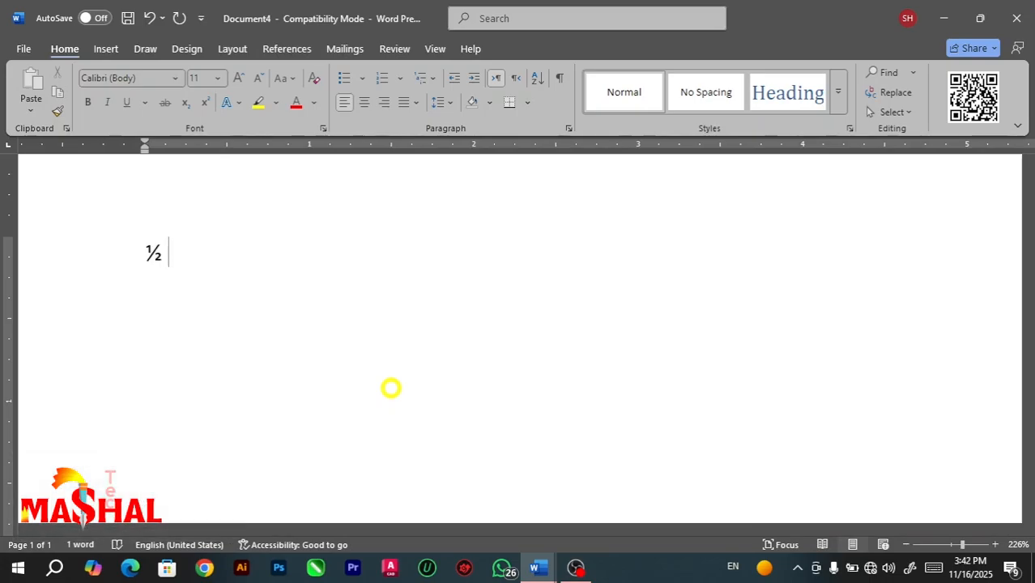
{"action": "key", "text": "ctrl+a"}
{"action": "key", "text": "BackSpace"}
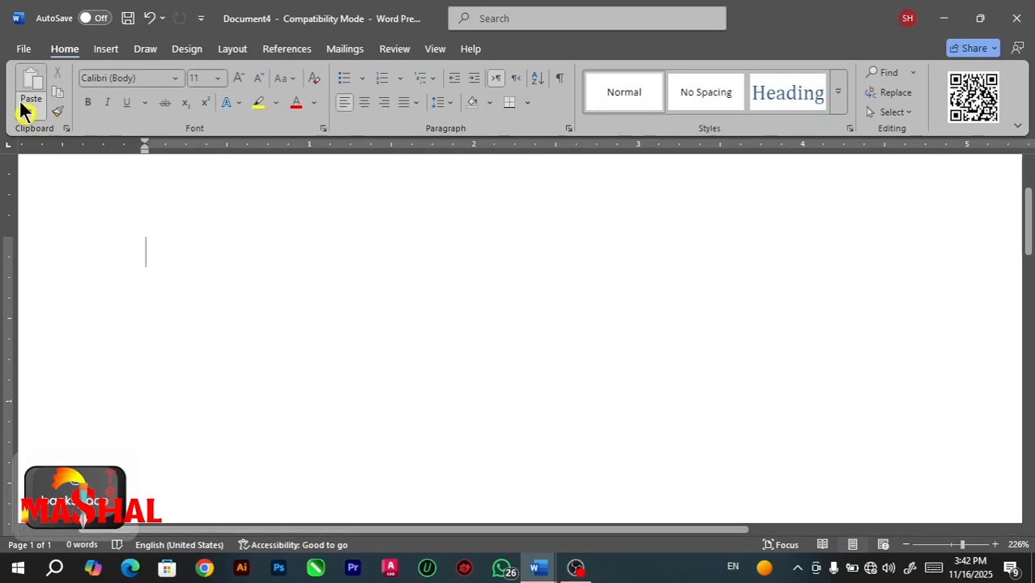
Turn on replacing *Bold* and _italic_ with real formatting in the AutoFormat As You Type settings and save the options.
{"action": "left_click", "coordinate": [20, 50]}
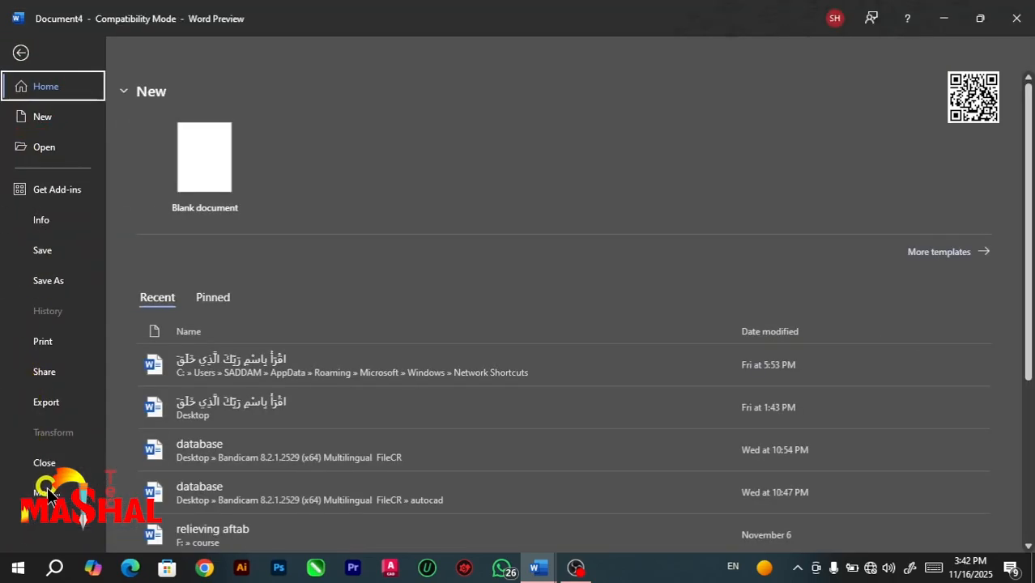
{"action": "left_click", "coordinate": [34, 491]}
{"action": "left_click", "coordinate": [150, 492]}
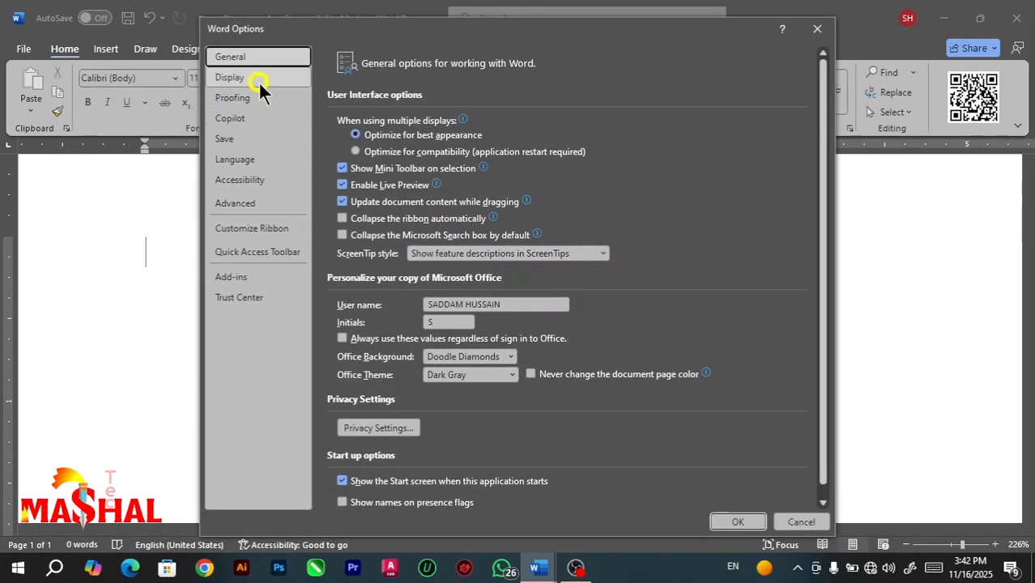
{"action": "left_click", "coordinate": [259, 98]}
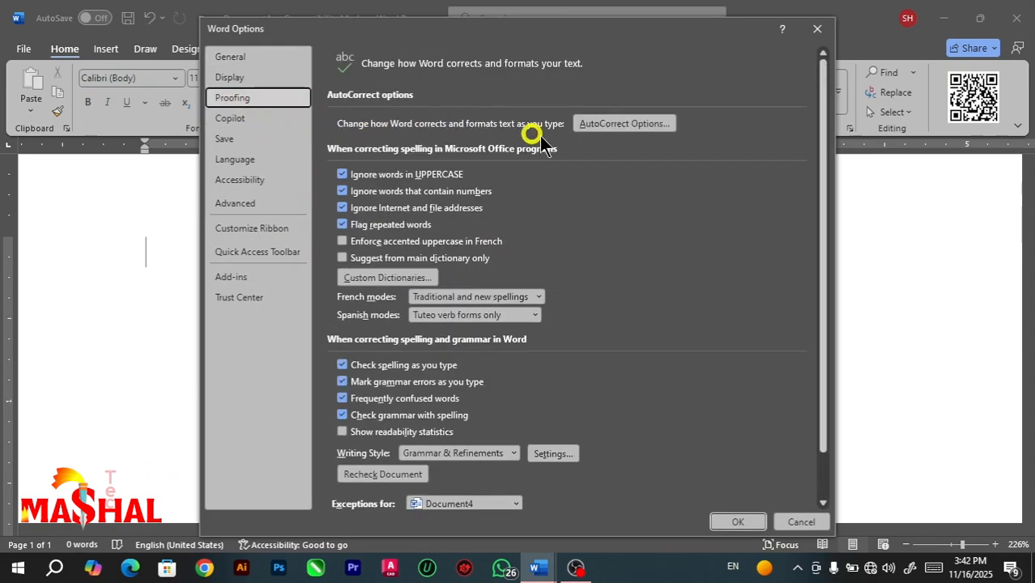
{"action": "left_click", "coordinate": [608, 125]}
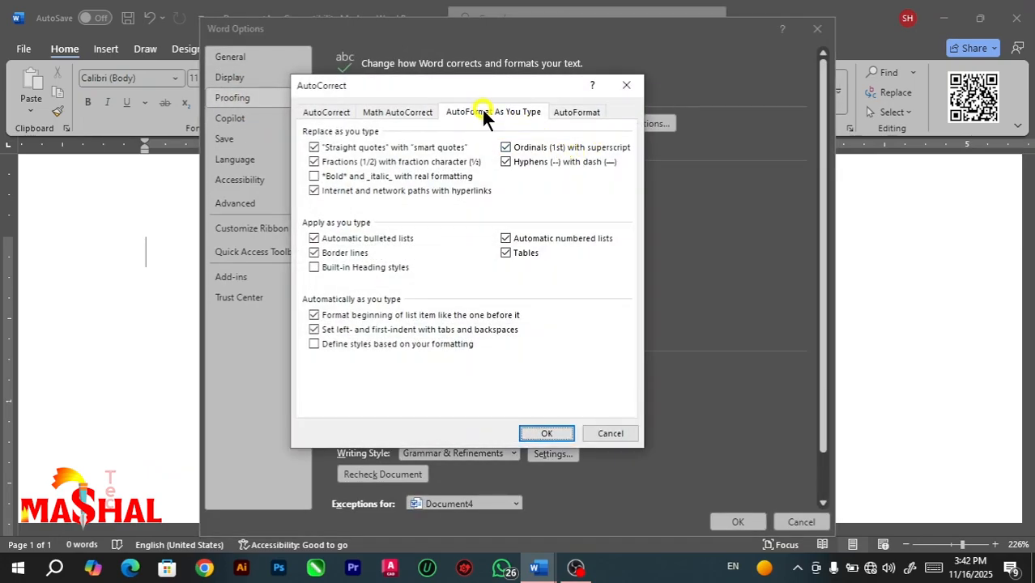
{"action": "left_click", "coordinate": [484, 114]}
{"action": "left_click", "coordinate": [355, 175]}
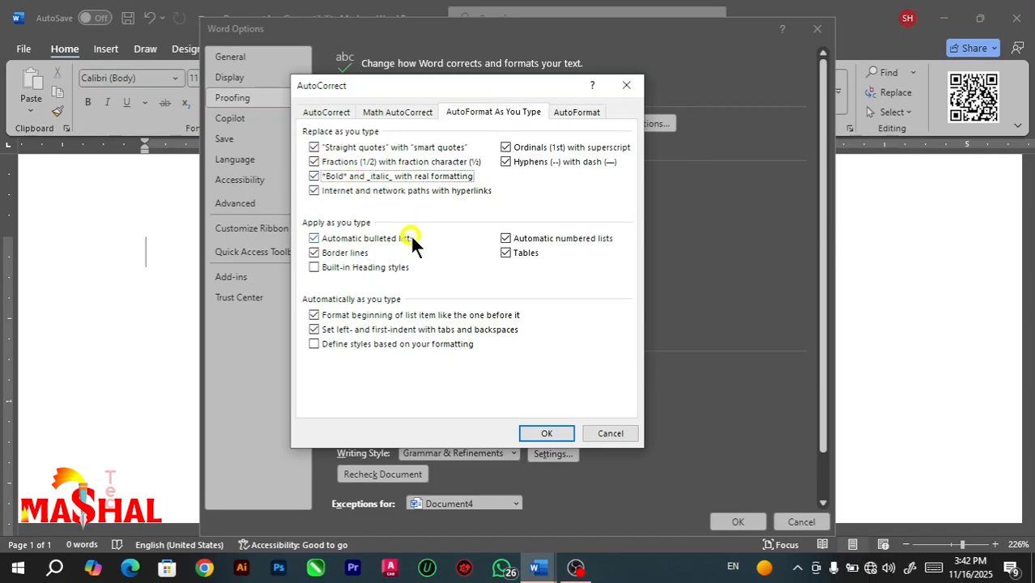
{"action": "left_click", "coordinate": [546, 434]}
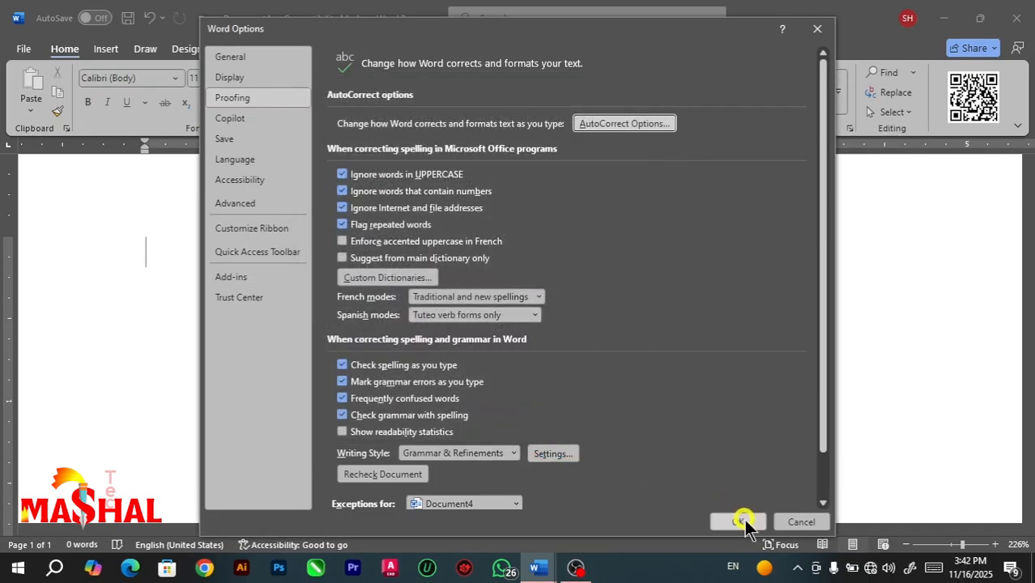
{"action": "left_click", "coordinate": [738, 521]}
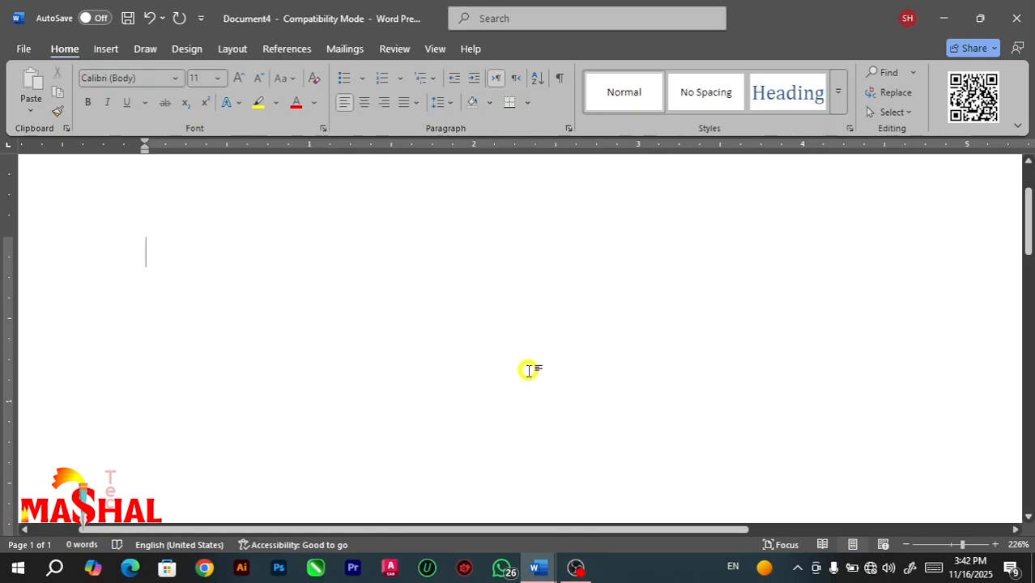
{"action": "type", "text": "mashal"}
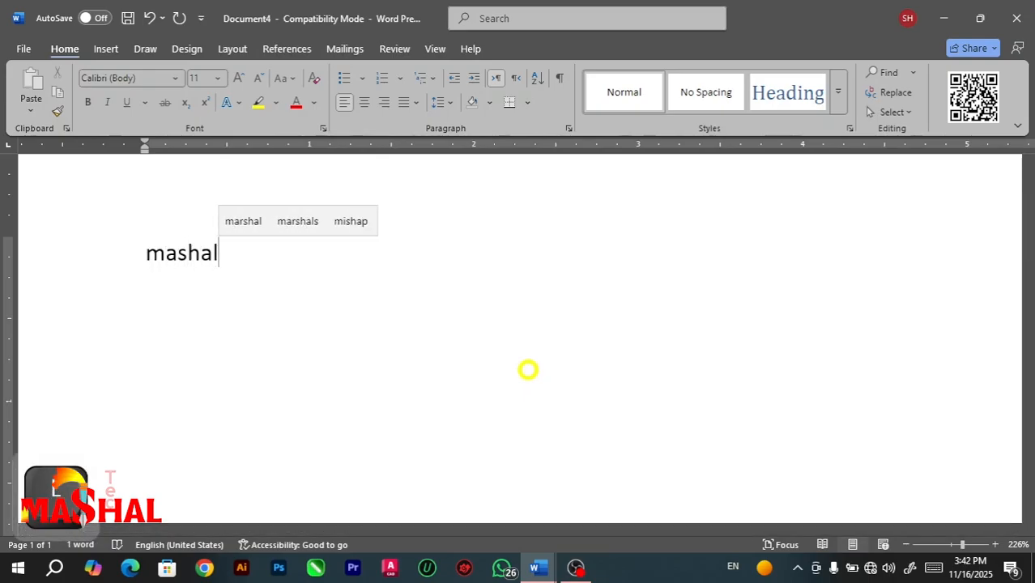
{"action": "key", "text": "BackSpace"}
{"action": "key", "text": "BackSpace"}
{"action": "key", "text": "BackSpace"}
{"action": "key", "text": "BackSpace"}
{"action": "key", "text": "BackSpace"}
{"action": "key", "text": "BackSpace"}
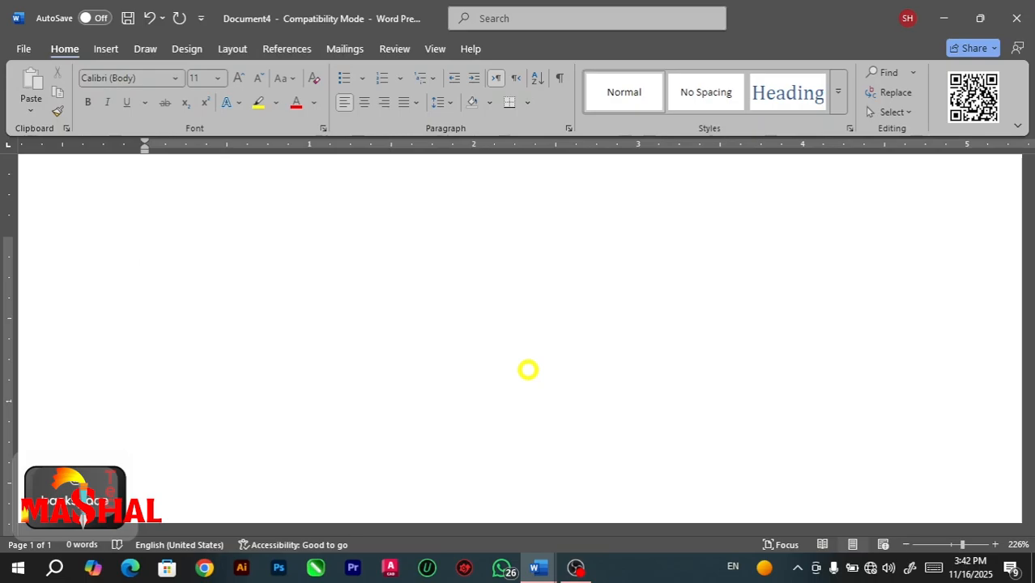
Write "*mashal*" followed by a space and "_tech_" to test automatic bold and italic formatting.
{"action": "type", "text": "*"}
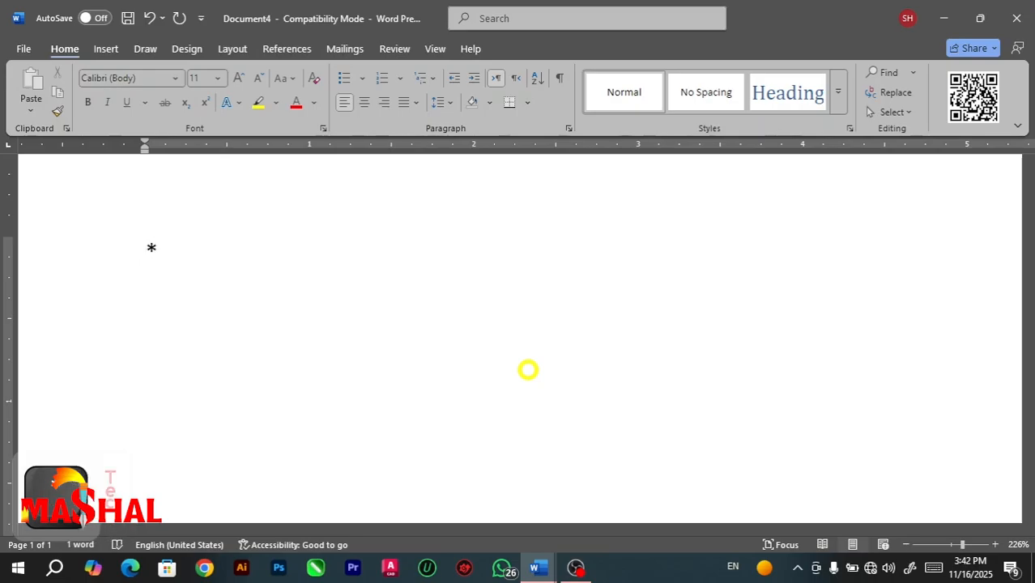
{"action": "type", "text": "mashal"}
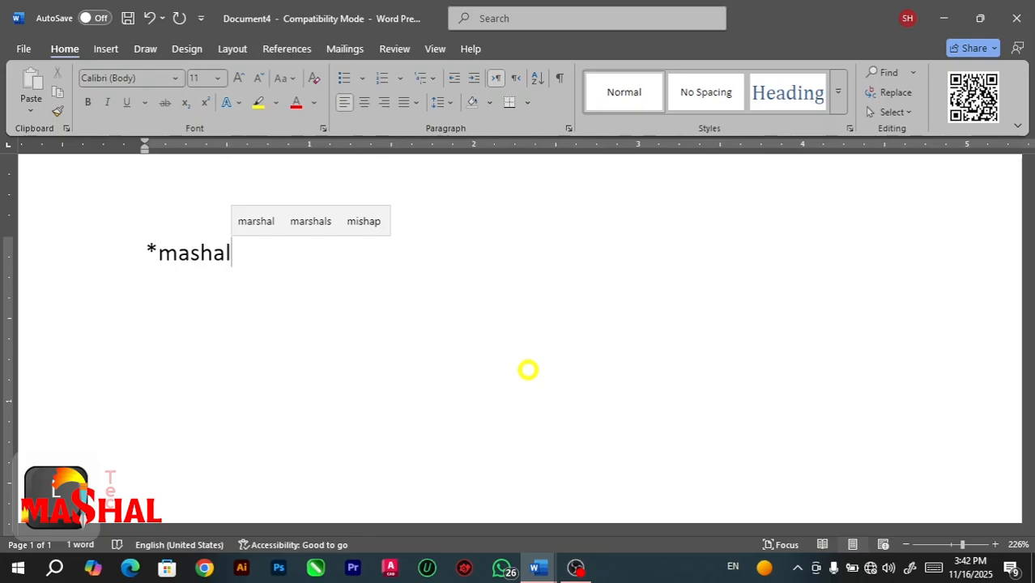
{"action": "type", "text": "*"}
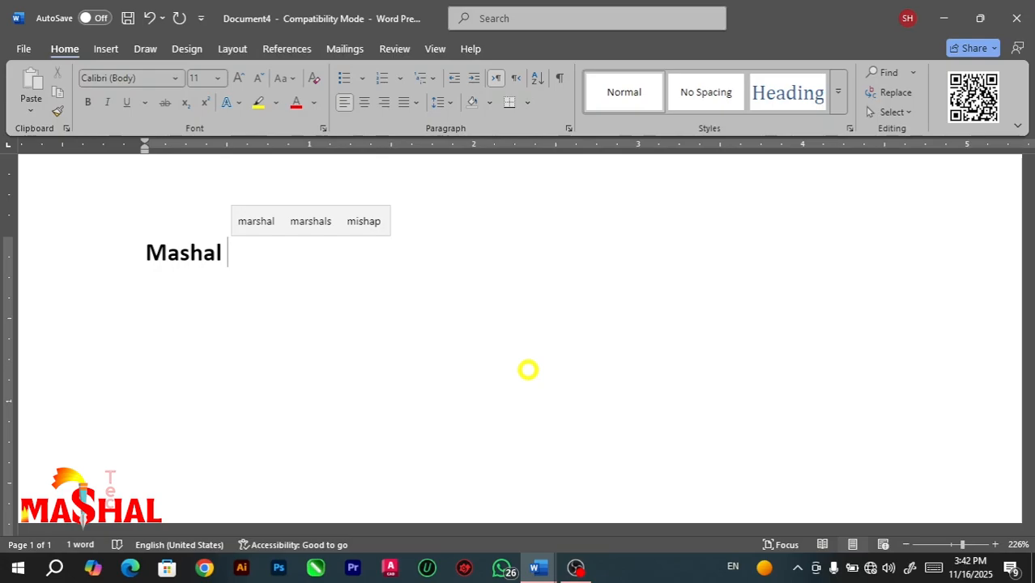
{"action": "type", "text": "_"}
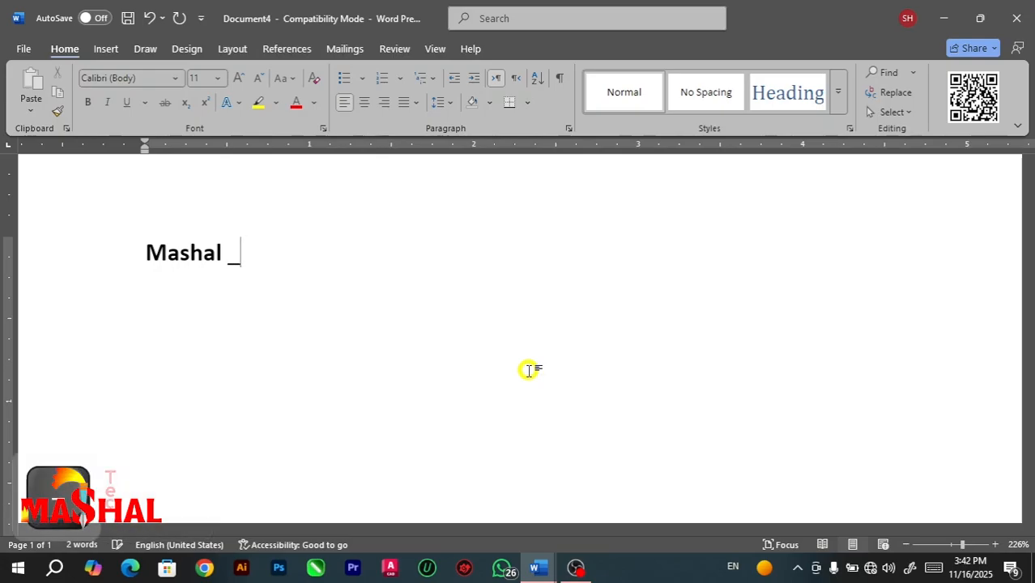
{"action": "type", "text": "tech"}
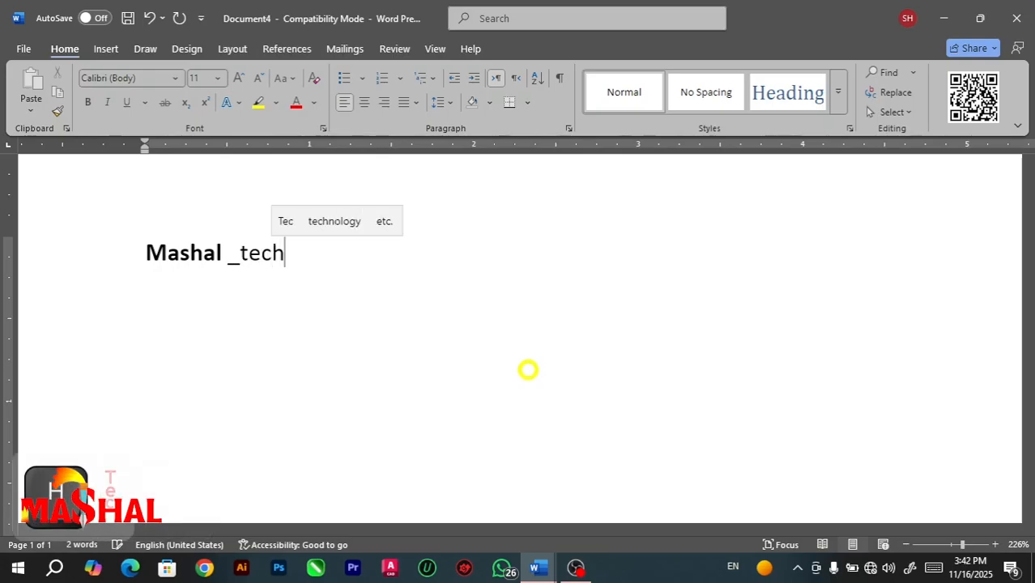
{"action": "type", "text": "_"}
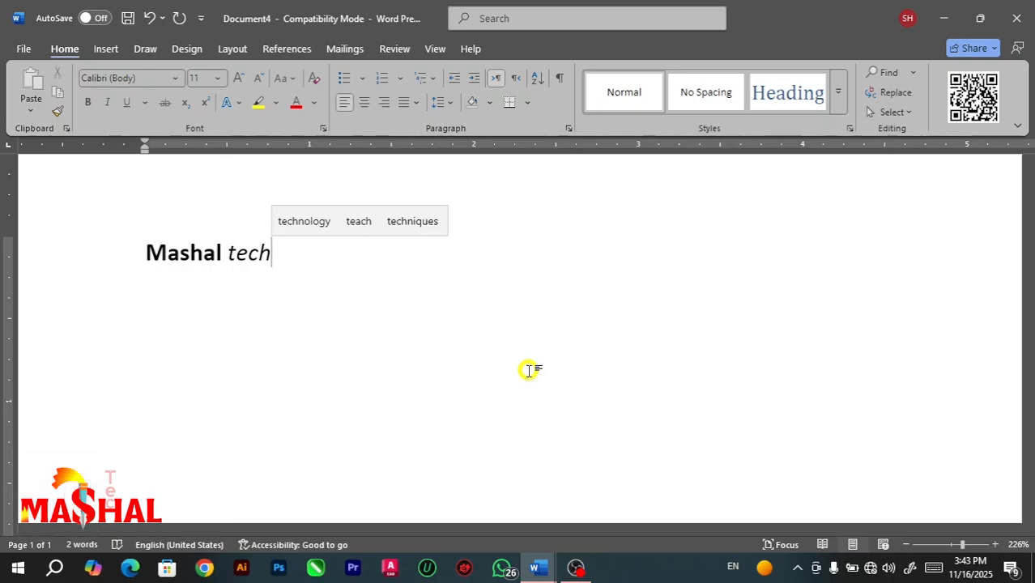
Clear the *Bold* and _italic_ replacement in the AutoFormat As You Type settings, view the AutoFormat settings, and cancel the options.
{"action": "left_click", "coordinate": [24, 50]}
{"action": "left_click", "coordinate": [51, 492]}
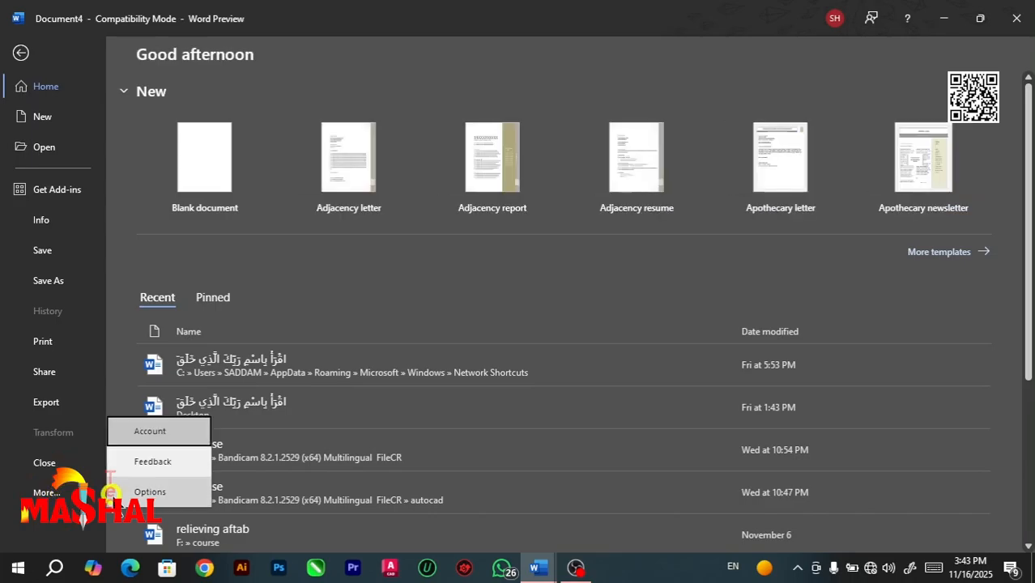
{"action": "left_click", "coordinate": [123, 493]}
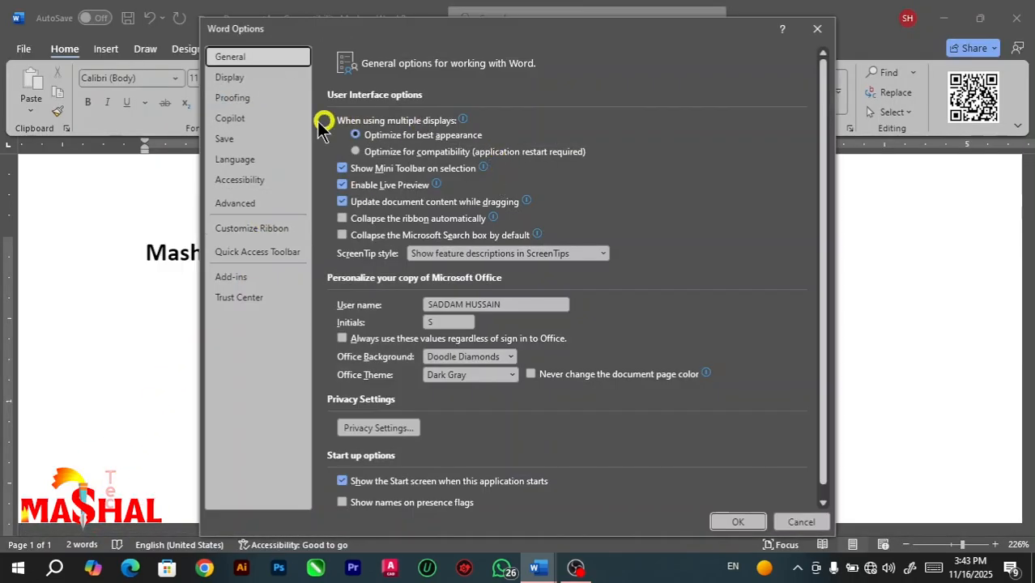
{"action": "left_click", "coordinate": [253, 99]}
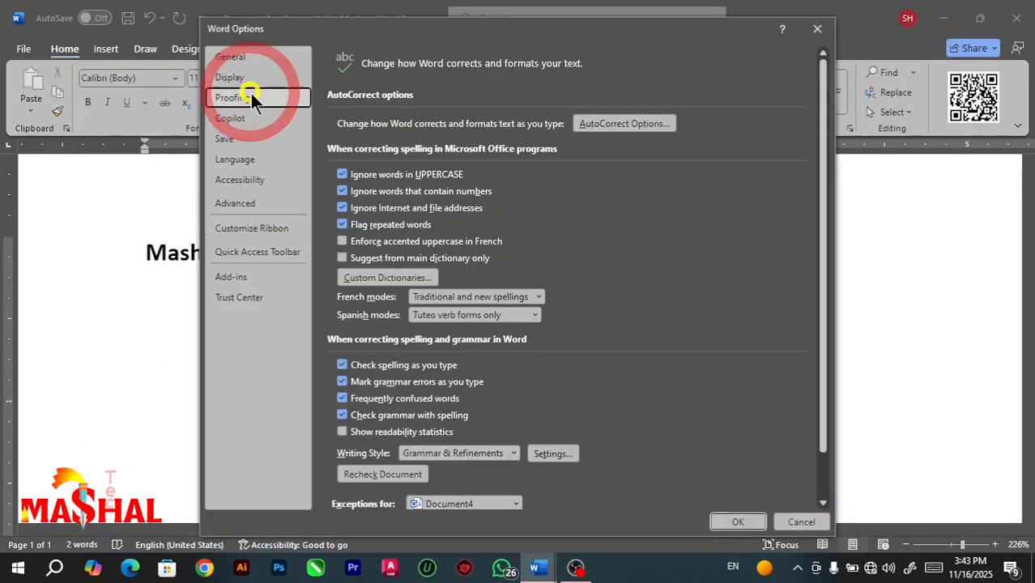
{"action": "left_click", "coordinate": [600, 128]}
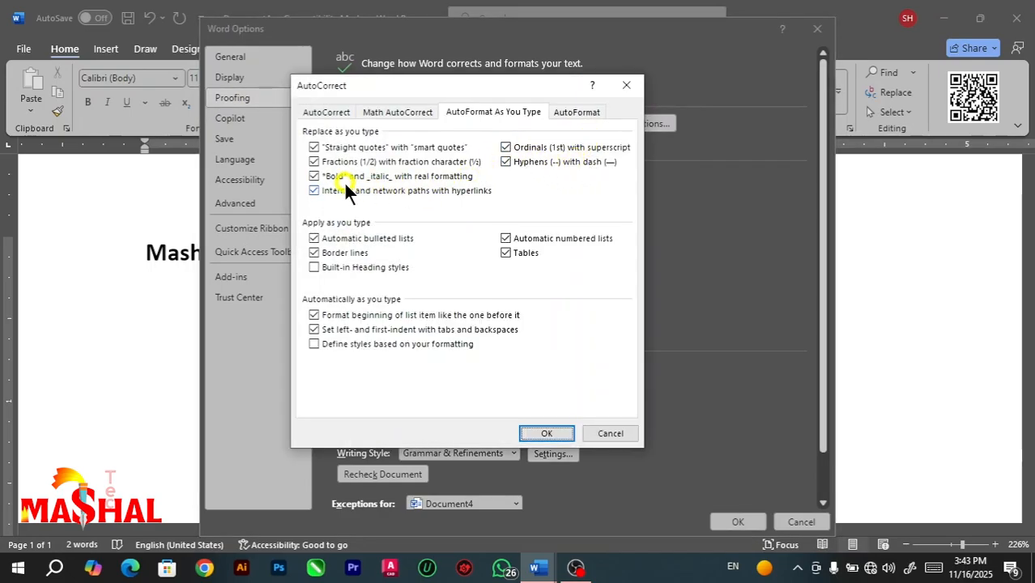
{"action": "left_click", "coordinate": [317, 175]}
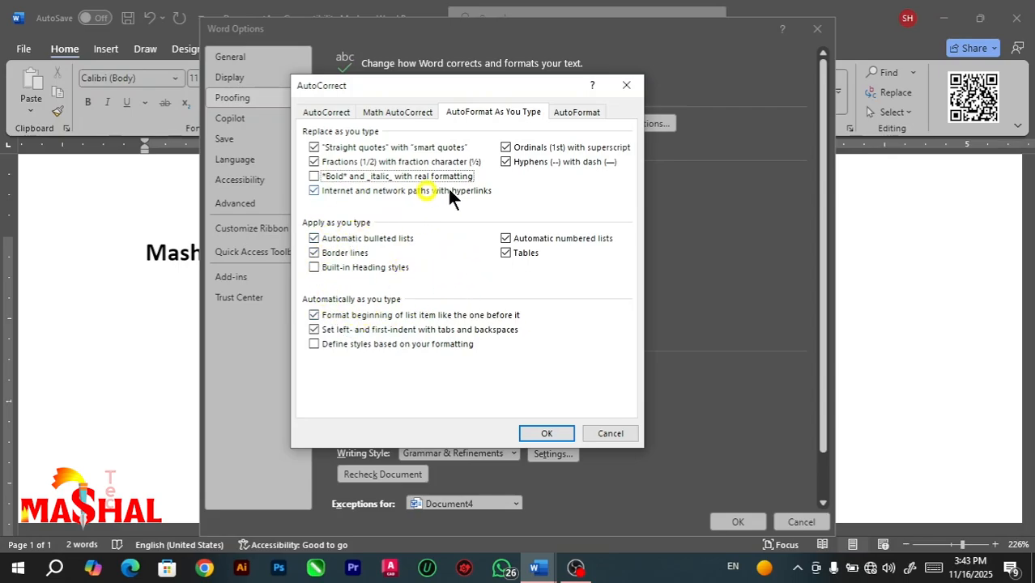
{"action": "left_click", "coordinate": [568, 113]}
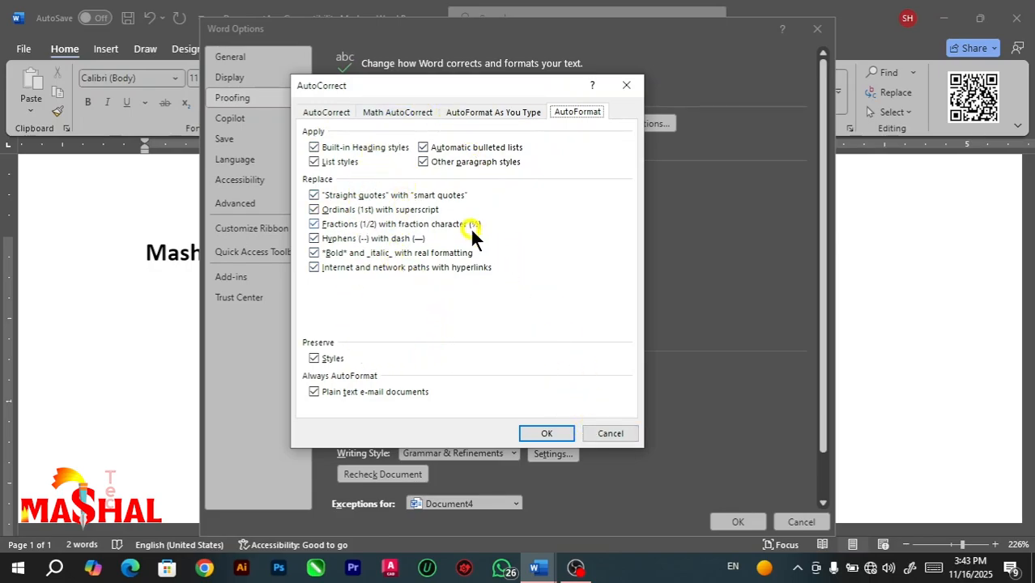
{"action": "left_click", "coordinate": [606, 432]}
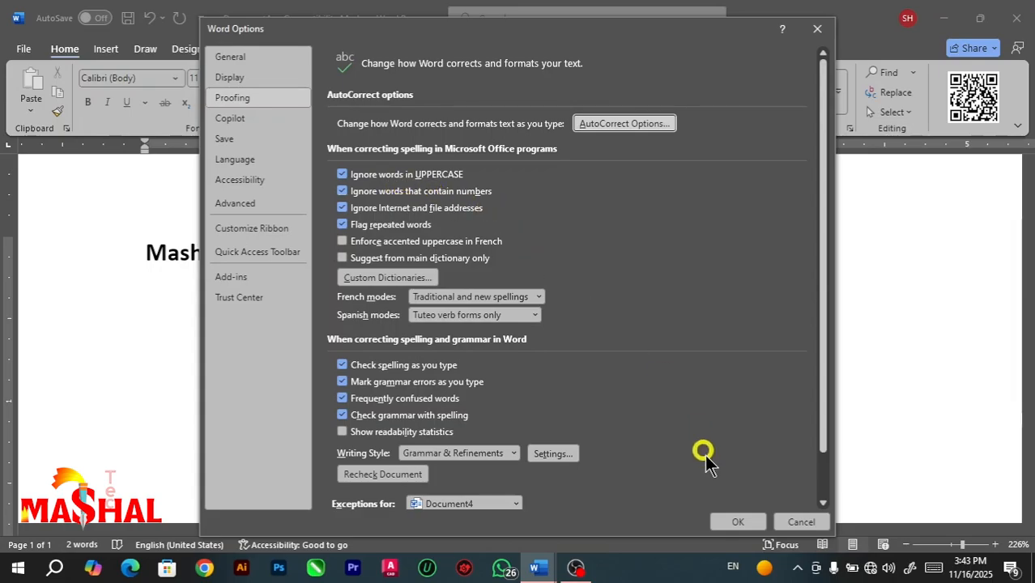
{"action": "left_click", "coordinate": [799, 522]}
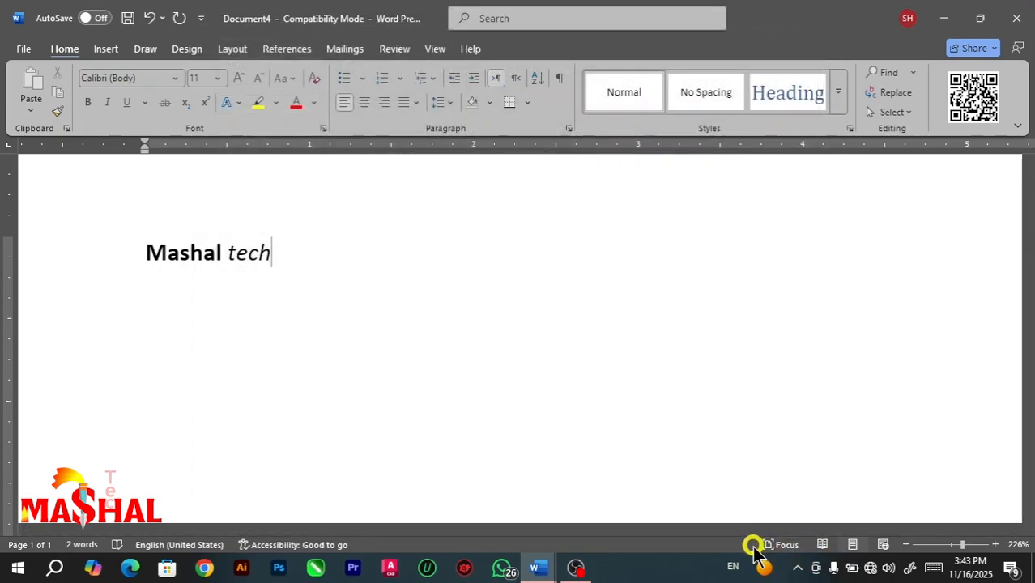
Replace all the text with the misspelled word "classs" followed by a space to test the spelling check.
{"action": "key", "text": "ctrl+a"}
{"action": "key", "text": "BackSpace"}
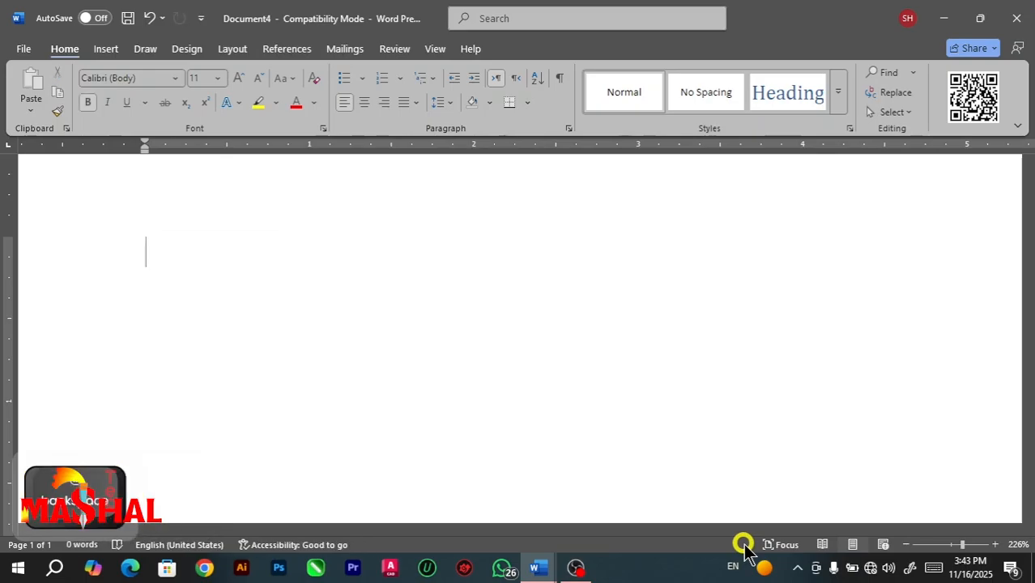
{"action": "type", "text": "cla"}
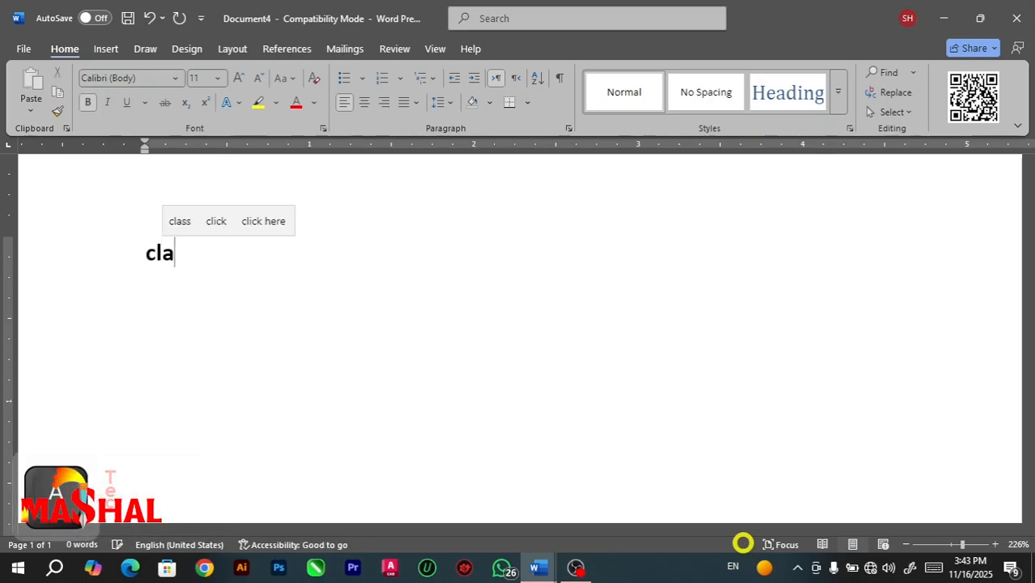
{"action": "type", "text": "ss"}
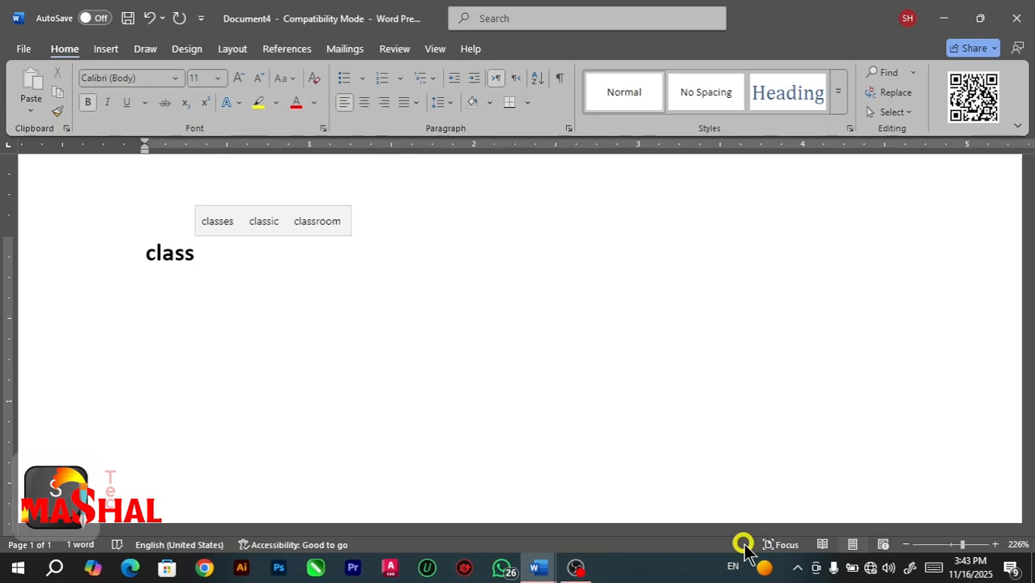
{"action": "type", "text": "s"}
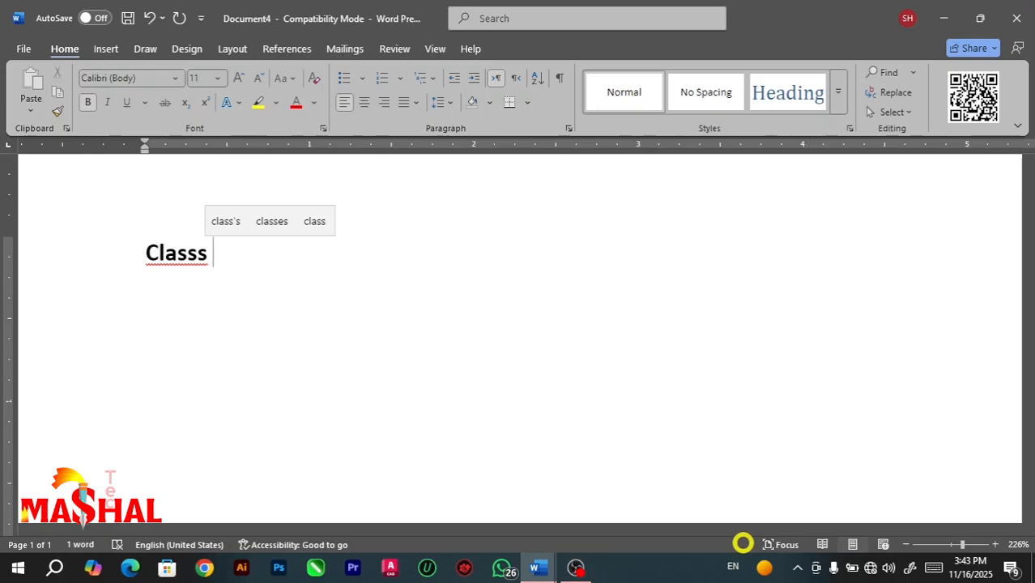
Replace all the text with "CLASSS" followed by a space to test the spelling check on uppercase words.
{"action": "key", "text": "ctrl+a"}
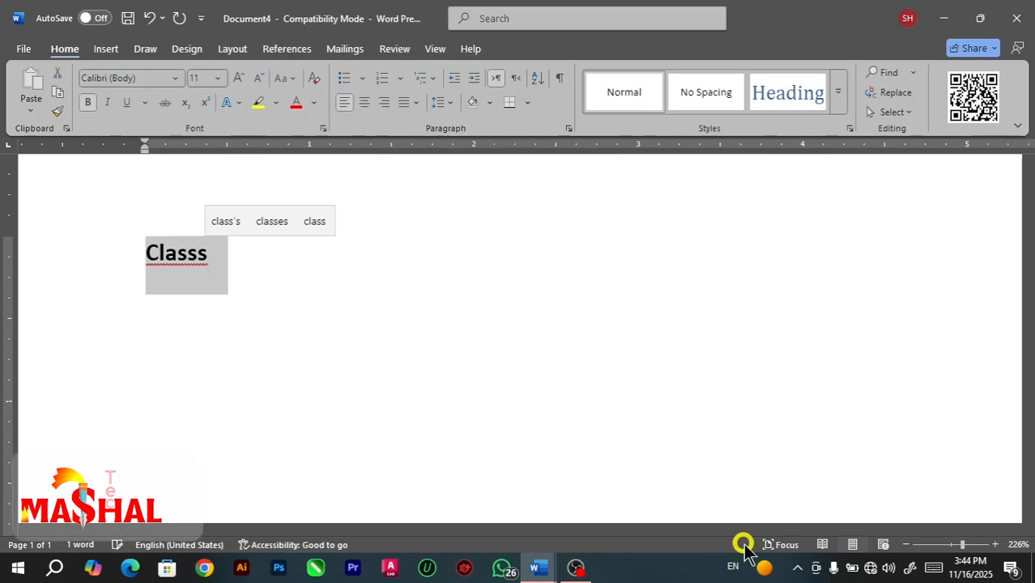
{"action": "key", "text": "BackSpace"}
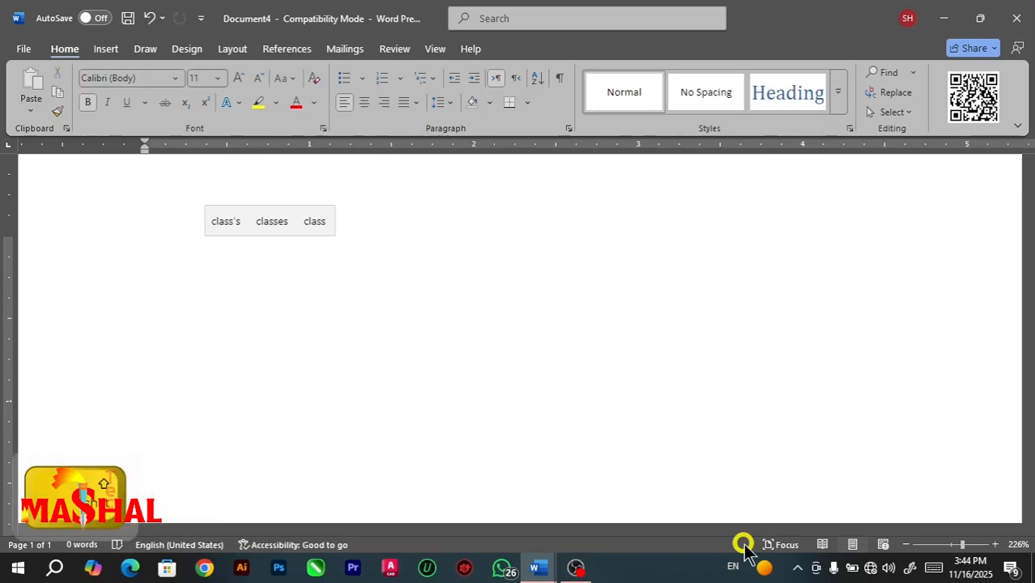
{"action": "type", "text": "CLA"}
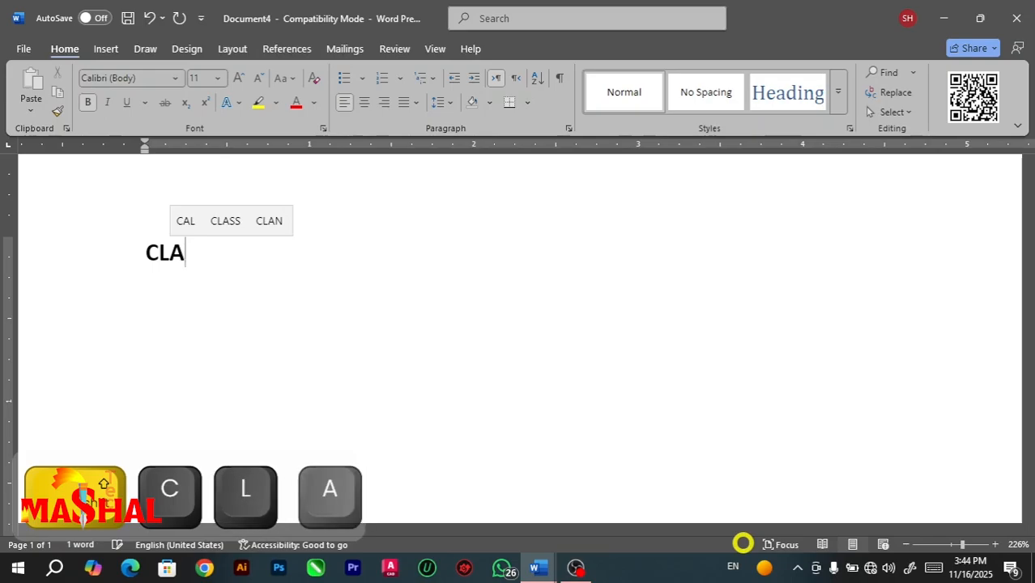
{"action": "type", "text": "SSS"}
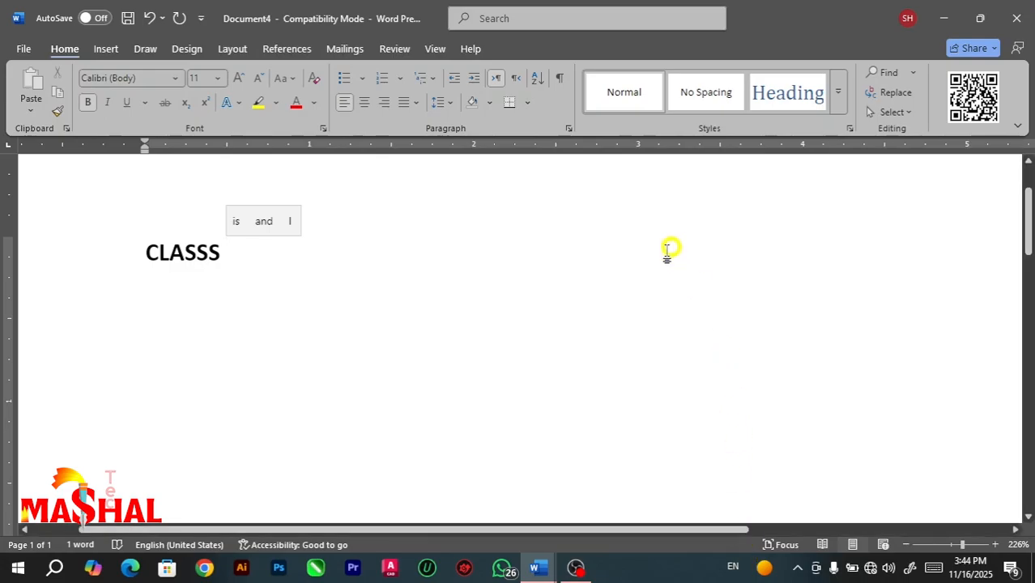
Switch Ignore words in UPPERCASE off and back on in the Proofing options, and cancel the options.
{"action": "left_click", "coordinate": [23, 46]}
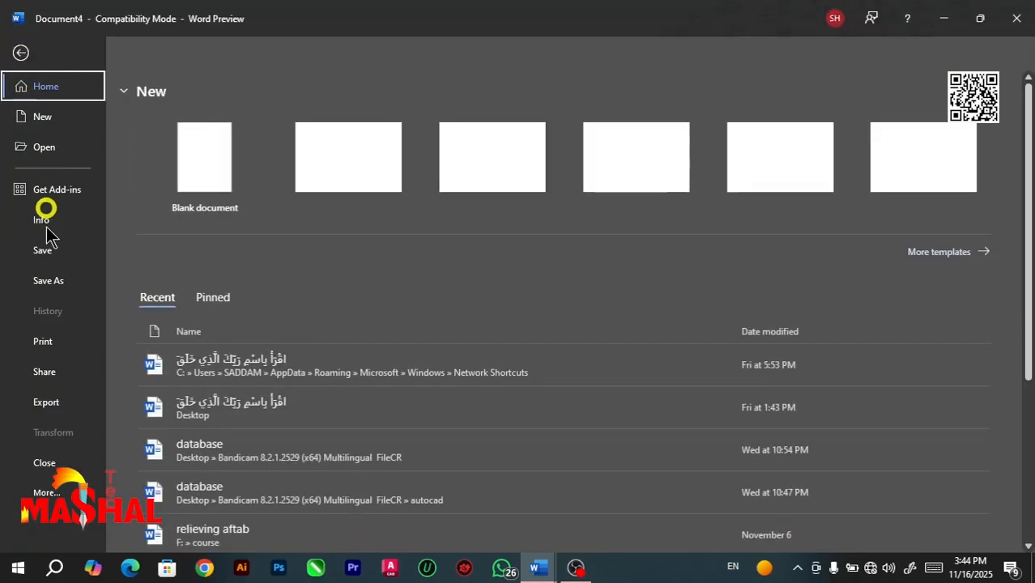
{"action": "left_click", "coordinate": [46, 493]}
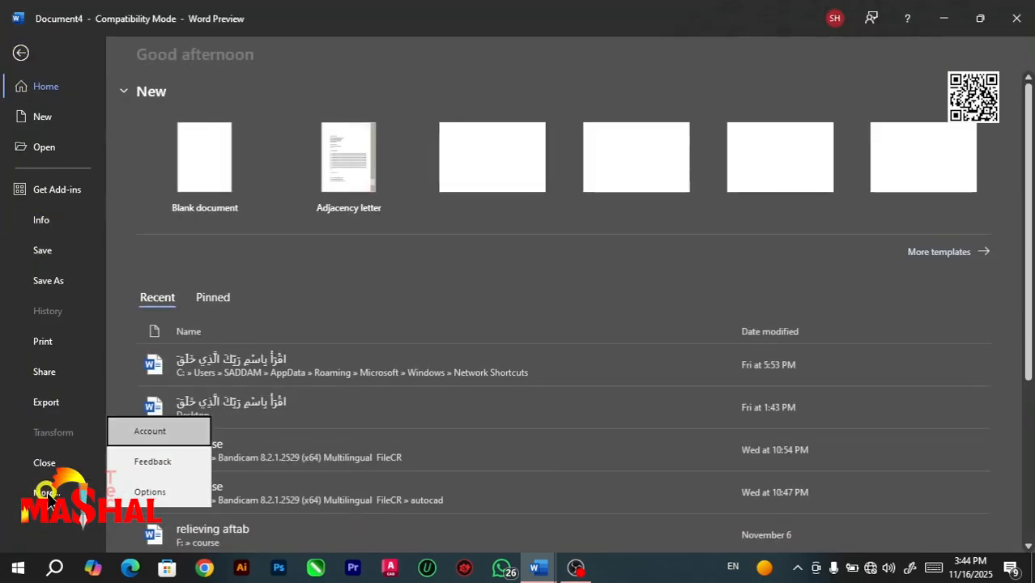
{"action": "left_click", "coordinate": [46, 492]}
{"action": "left_click", "coordinate": [46, 492]}
{"action": "left_click", "coordinate": [136, 493]}
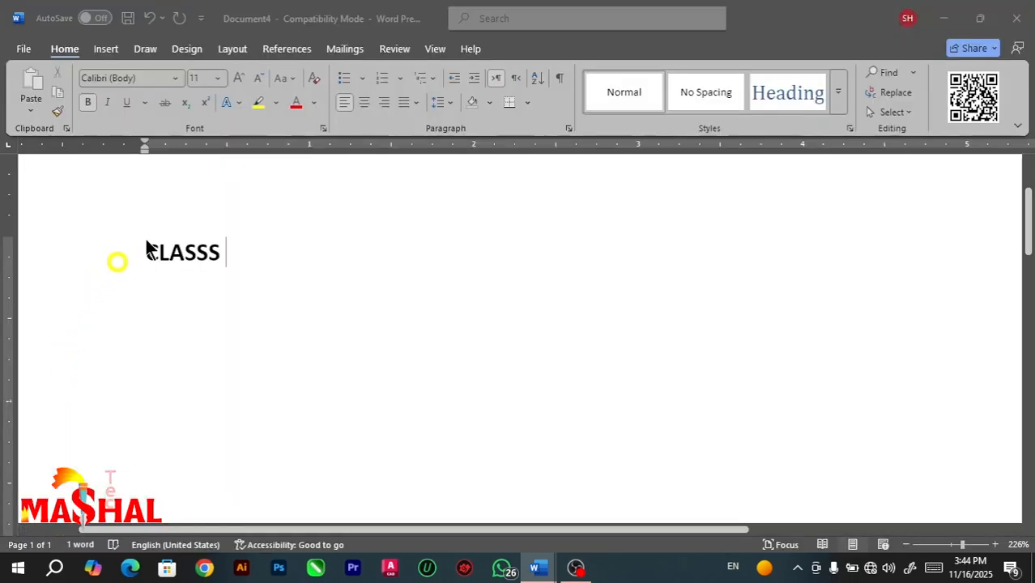
{"action": "left_click", "coordinate": [233, 98]}
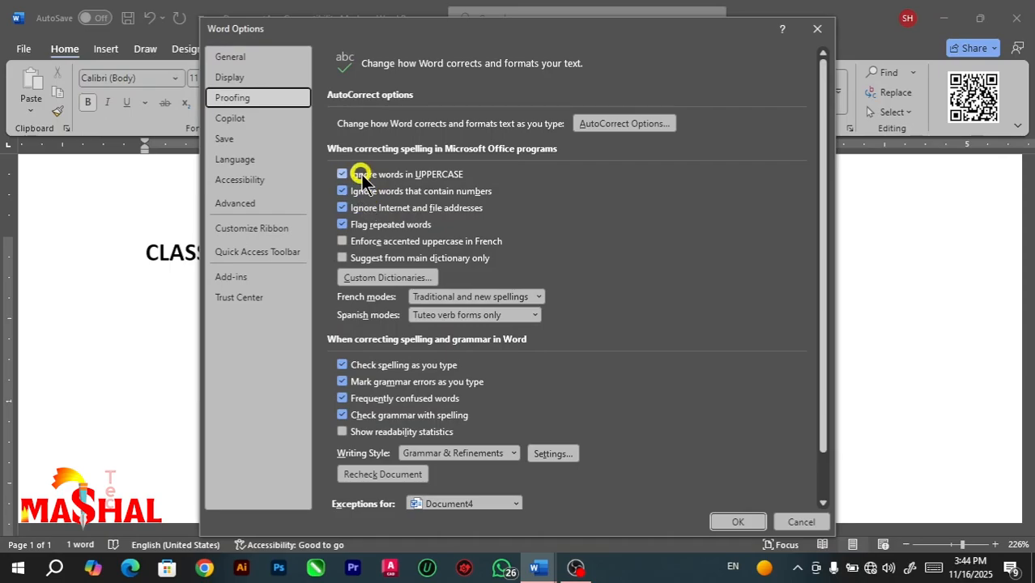
{"action": "left_click", "coordinate": [341, 175]}
{"action": "left_click", "coordinate": [347, 174]}
{"action": "left_click", "coordinate": [801, 523]}
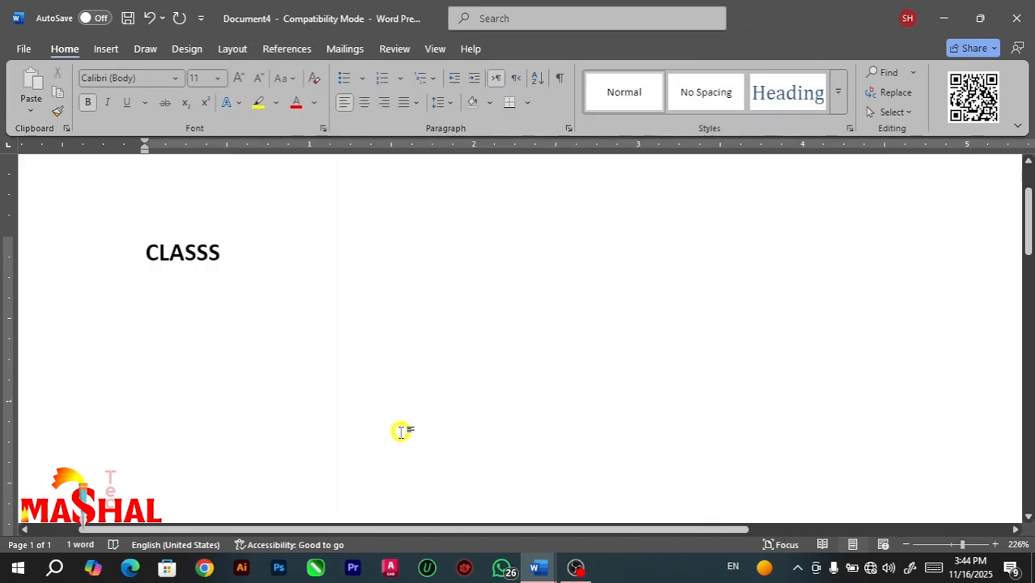
Replace "CLASSS" with "lov4you" followed by a space to test words containing numbers, and start a new line.
{"action": "left_click_drag", "start_coordinate": [228, 261], "coordinate": [138, 255]}
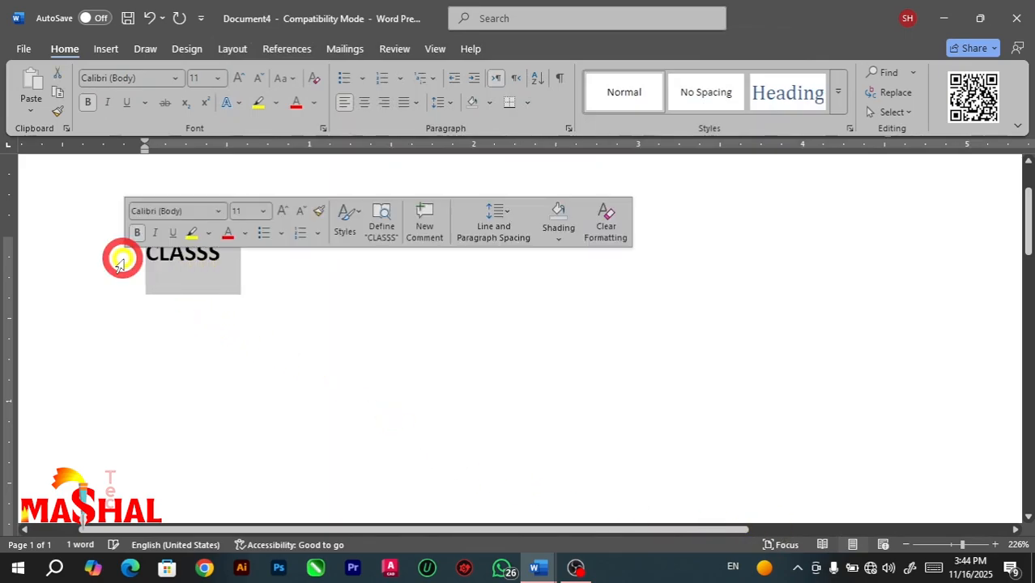
{"action": "key", "text": "BackSpace"}
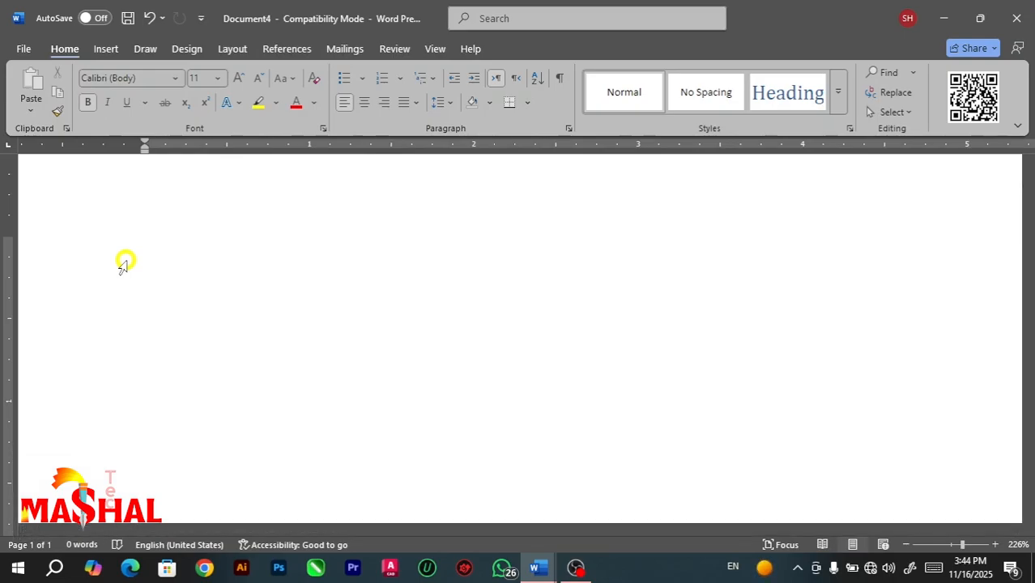
{"action": "type", "text": "lov"}
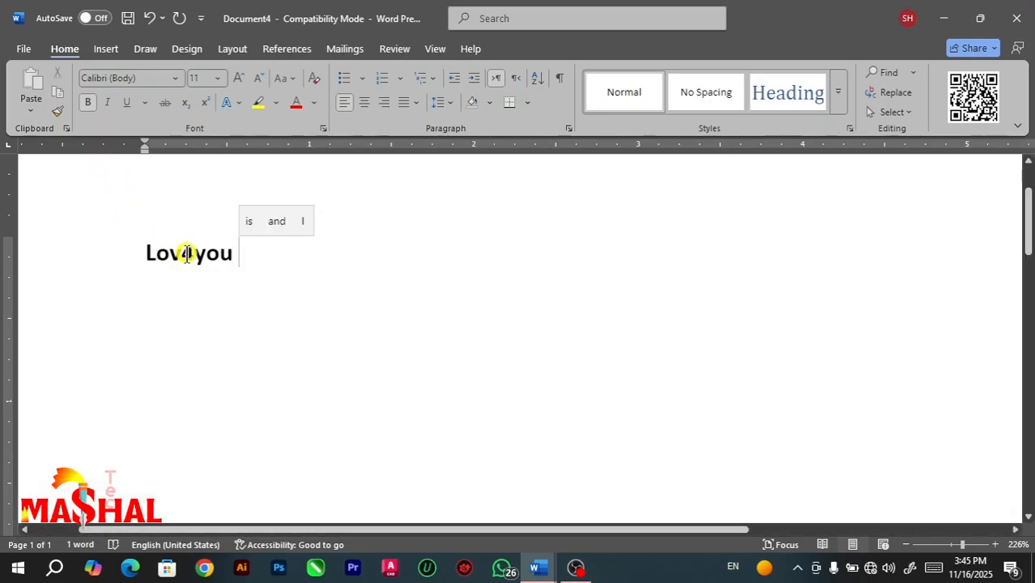
{"action": "key", "text": "Return"}
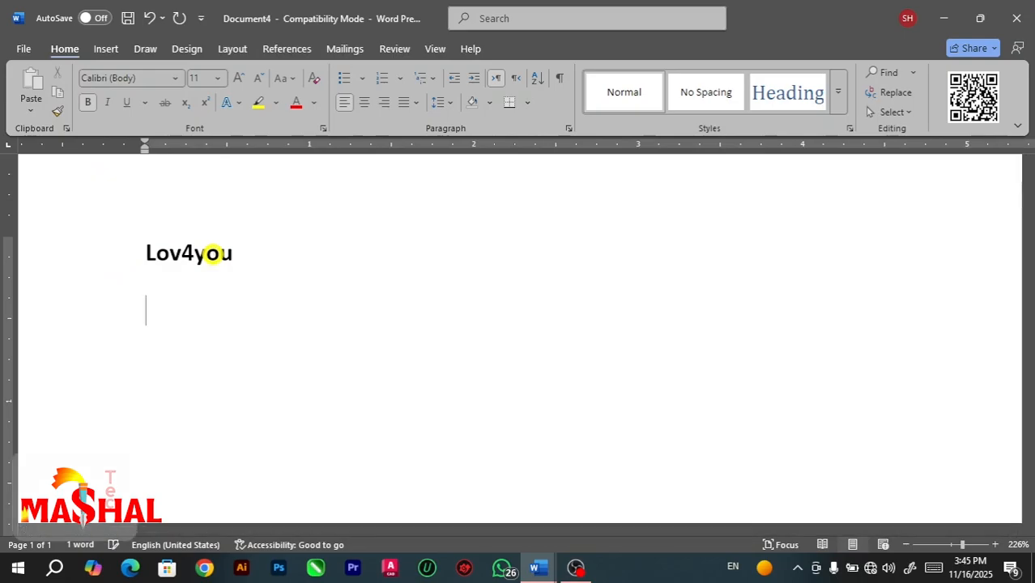
Turn off Ignore words that contain numbers in the Proofing options and confirm the change.
{"action": "left_click", "coordinate": [24, 41]}
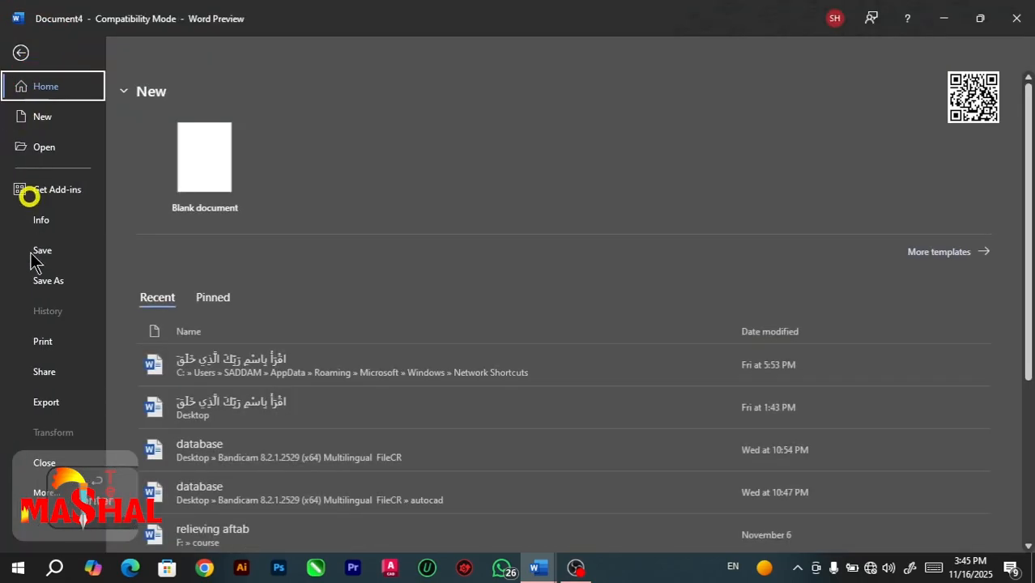
{"action": "left_click", "coordinate": [47, 494]}
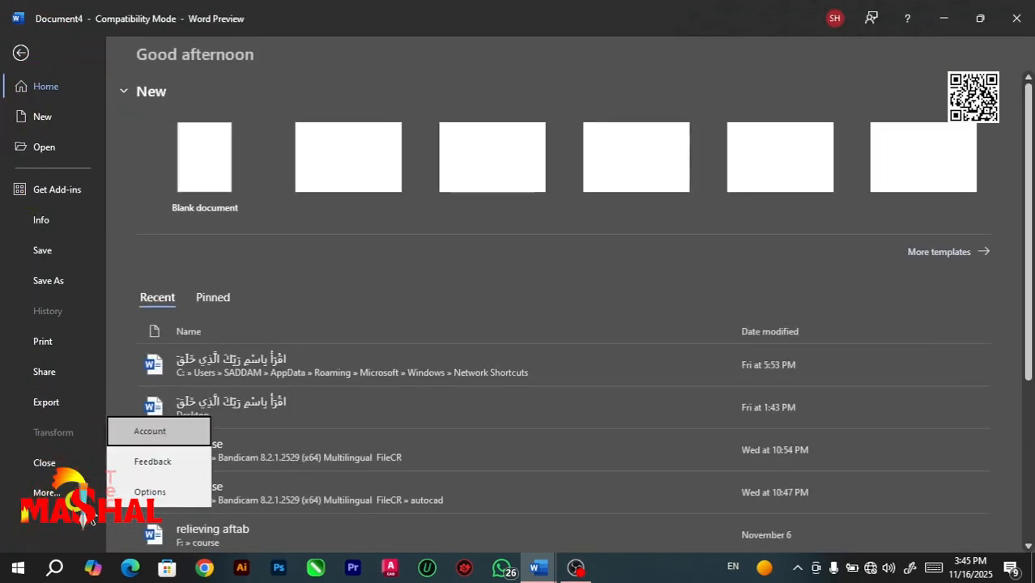
{"action": "left_click", "coordinate": [136, 490]}
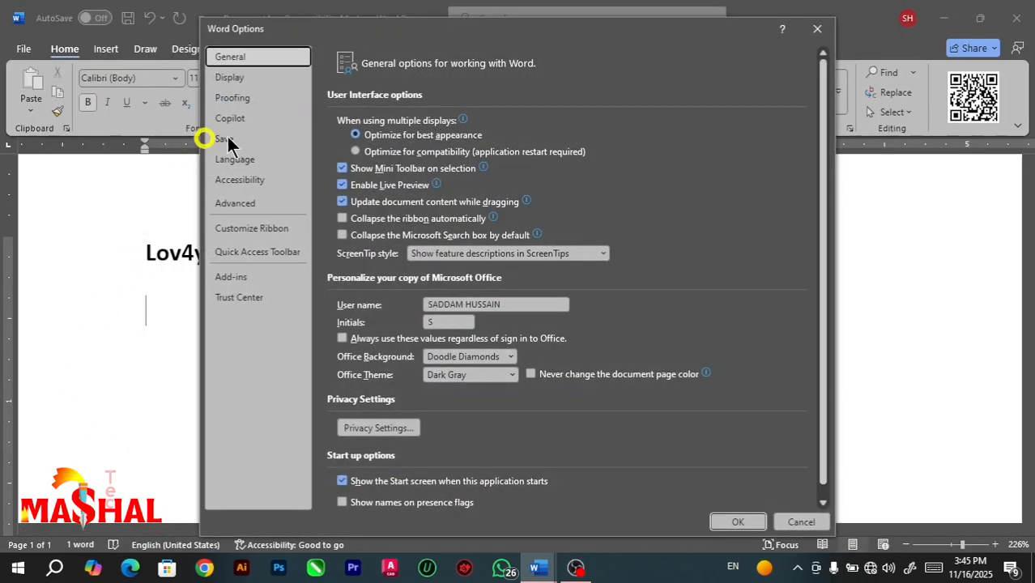
{"action": "left_click", "coordinate": [243, 97]}
{"action": "left_click", "coordinate": [343, 191]}
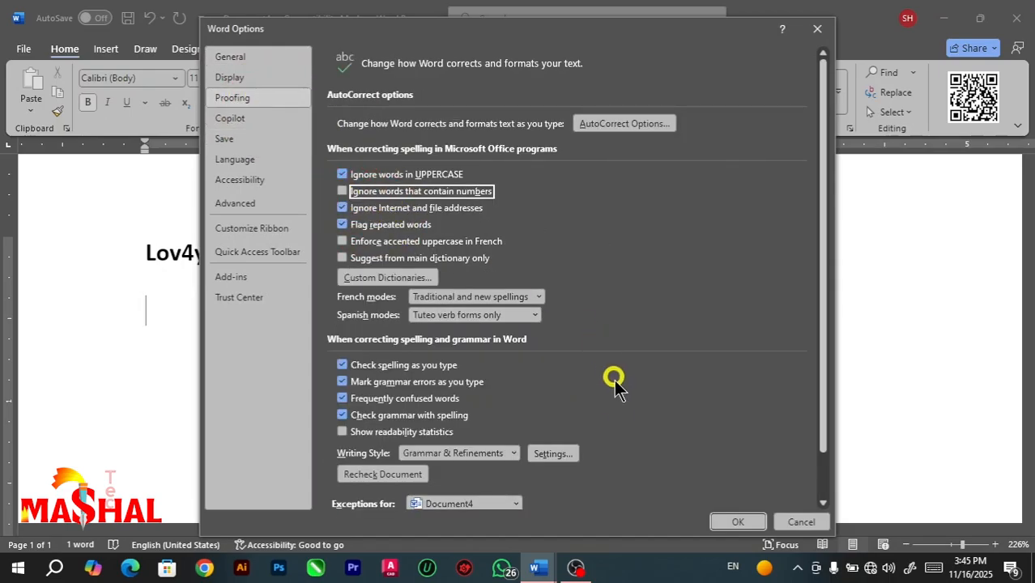
{"action": "left_click", "coordinate": [719, 518]}
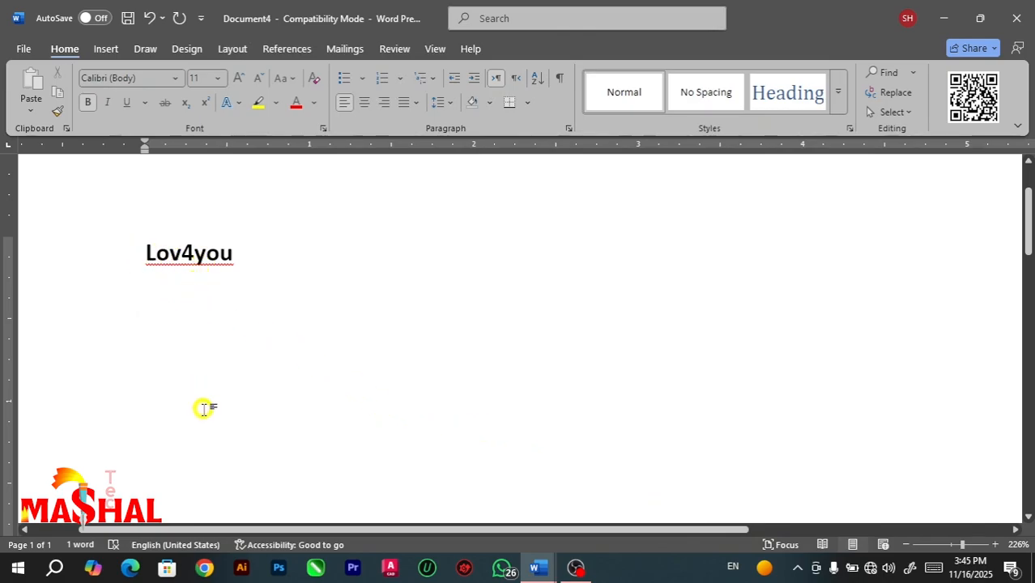
Enter "lov4you" followed by a space on the second line to test the spelling check on words with numbers.
{"action": "type", "text": "lo"}
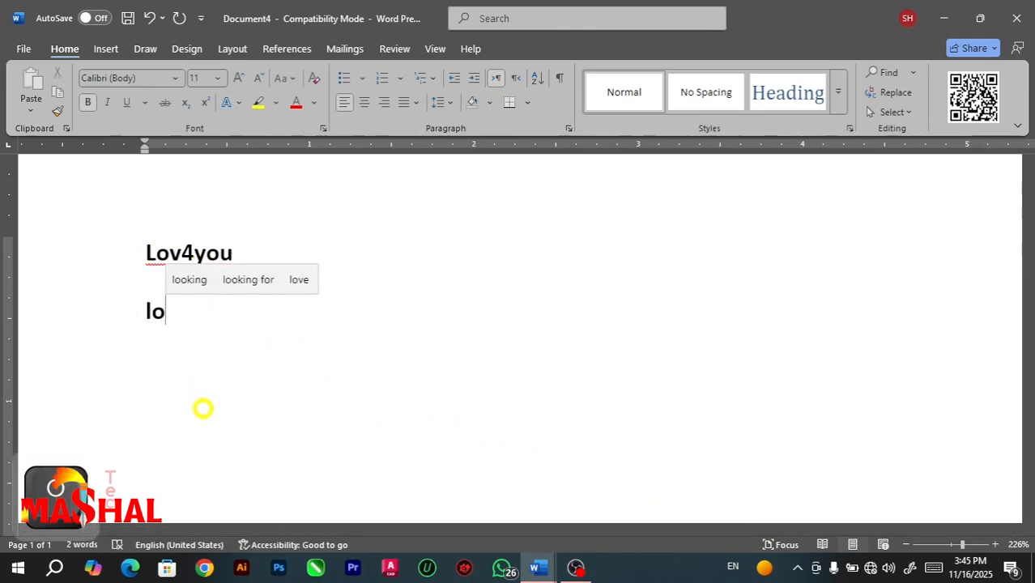
{"action": "type", "text": "v4"}
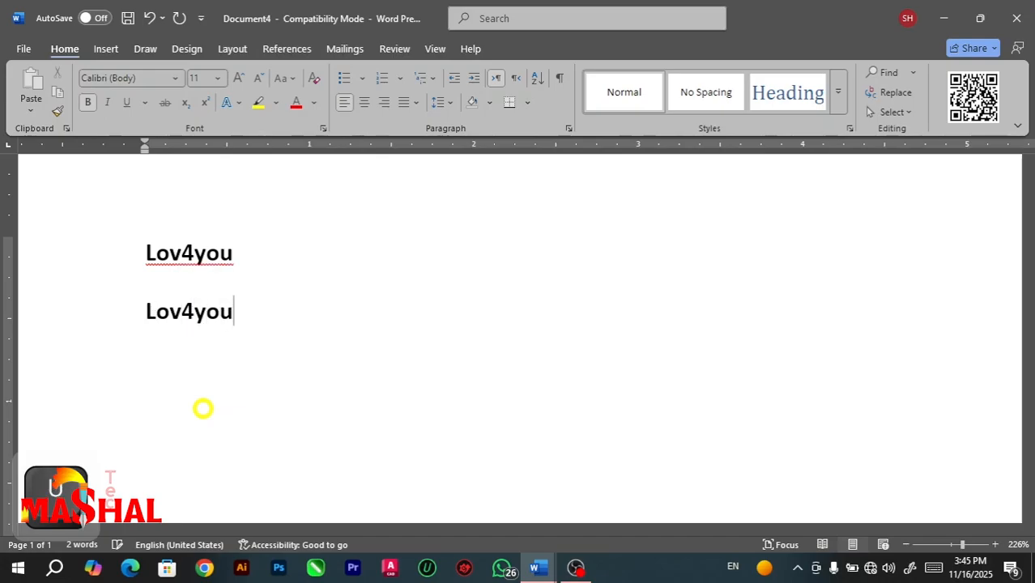
{"action": "type", "text": "you"}
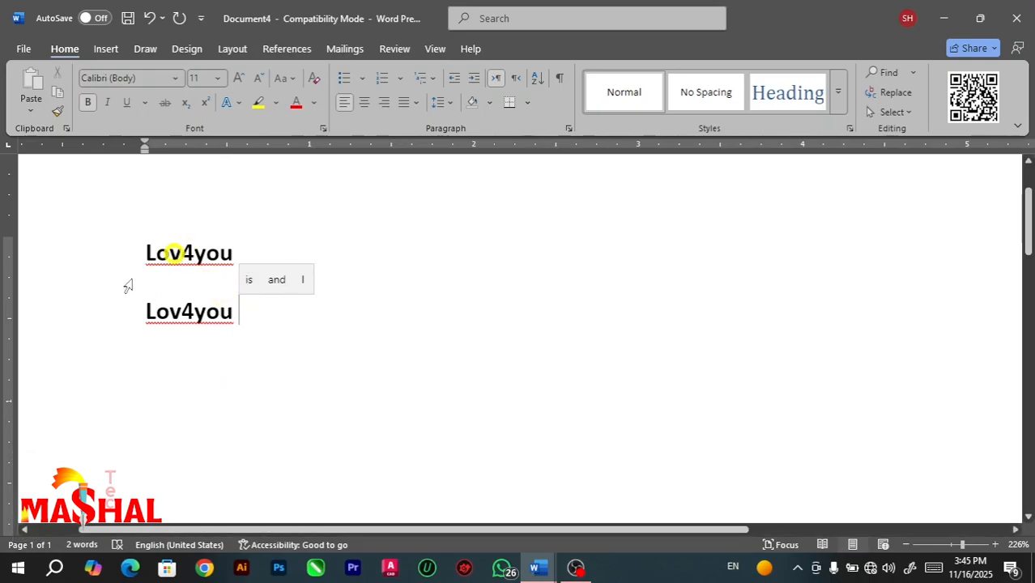
Switch Ignore words that contain numbers back on in the Proofing options, and cancel the options.
{"action": "left_click", "coordinate": [18, 49]}
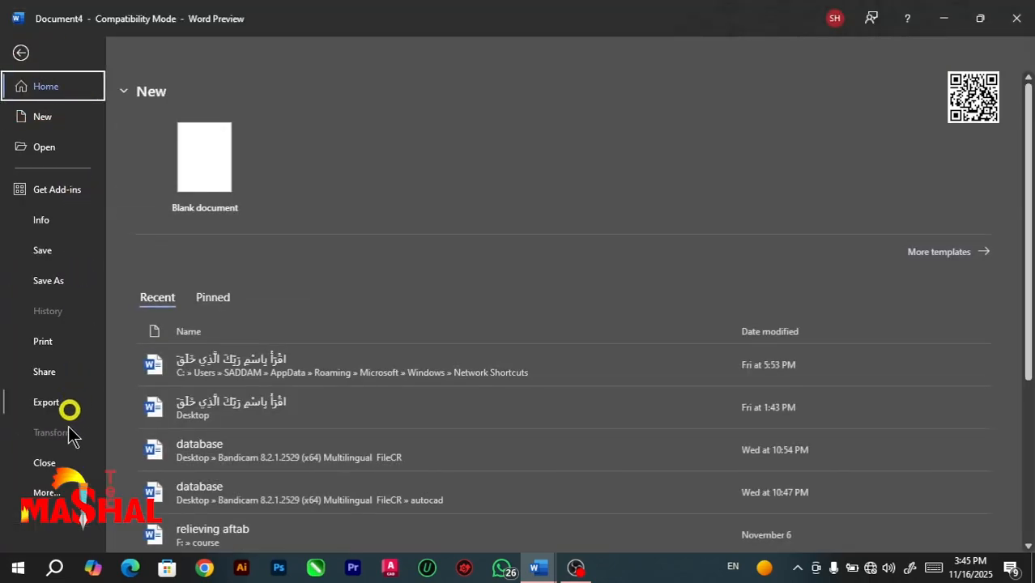
{"action": "left_click", "coordinate": [49, 492]}
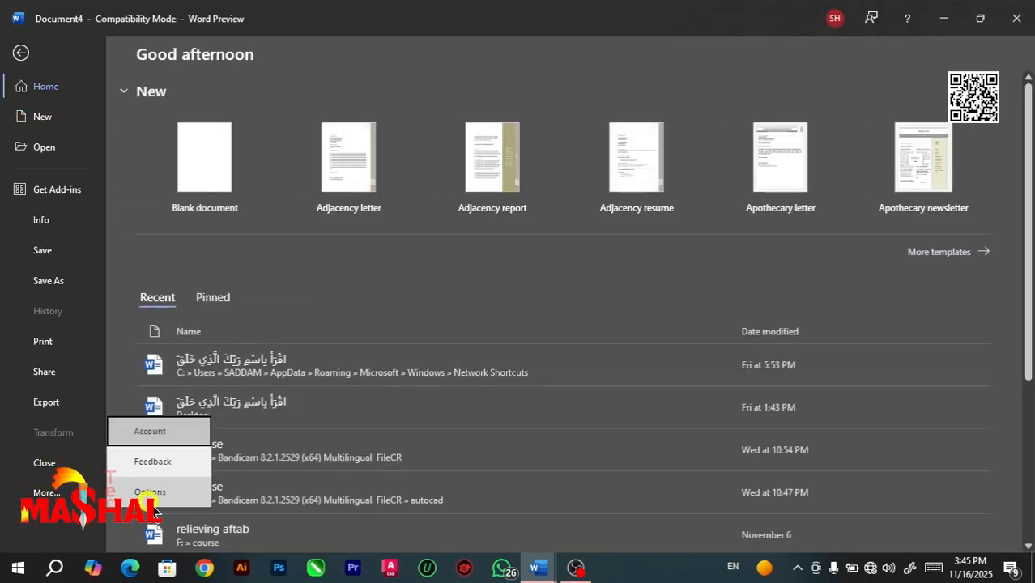
{"action": "left_click", "coordinate": [151, 496]}
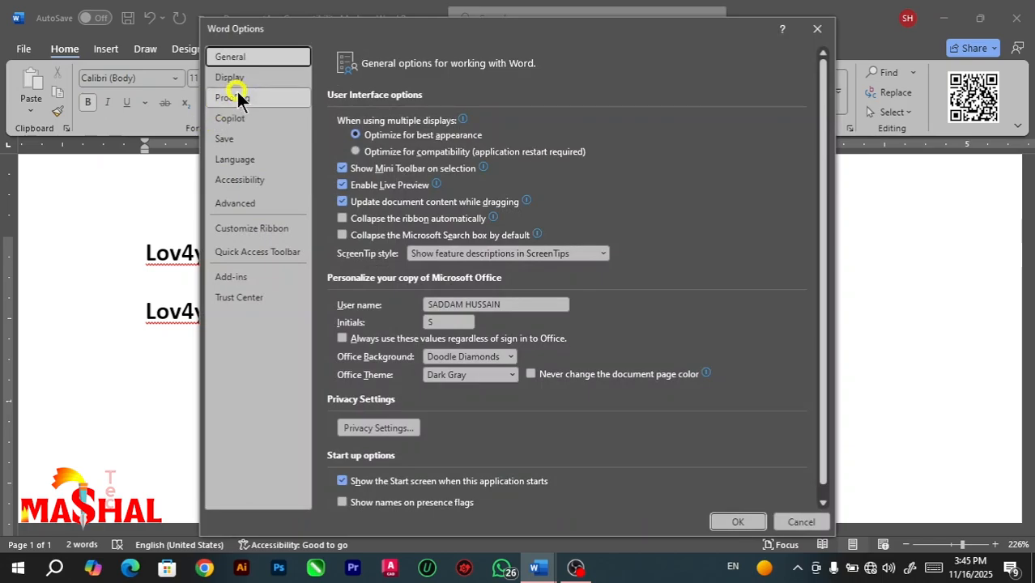
{"action": "left_click", "coordinate": [238, 97]}
{"action": "left_click", "coordinate": [364, 191]}
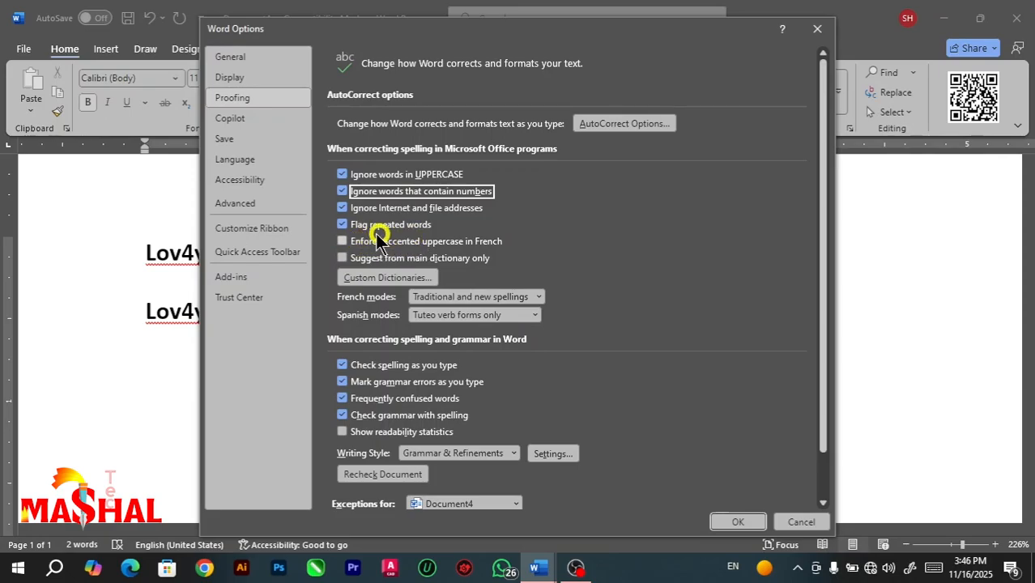
{"action": "left_click", "coordinate": [803, 520]}
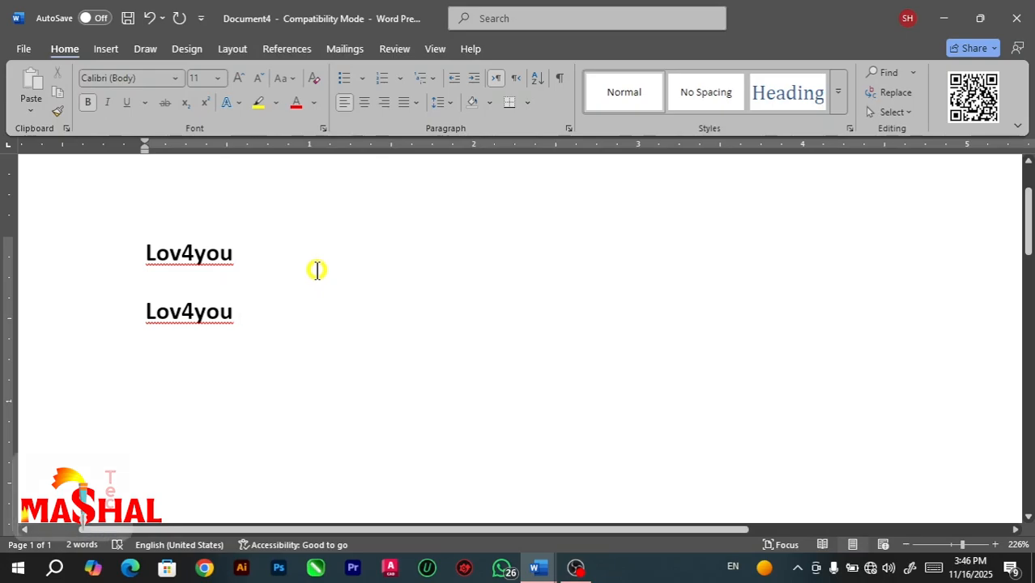
Replace all the text with the sentence "This is a book" and start a new line.
{"action": "key", "text": "ctrl+a"}
{"action": "key", "text": "BackSpace"}
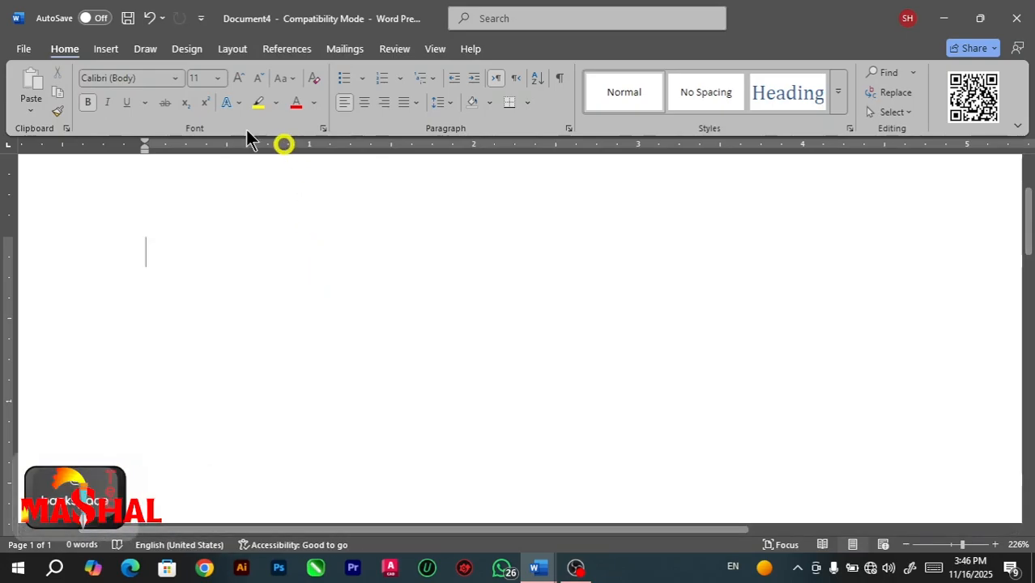
{"action": "left_click", "coordinate": [24, 50]}
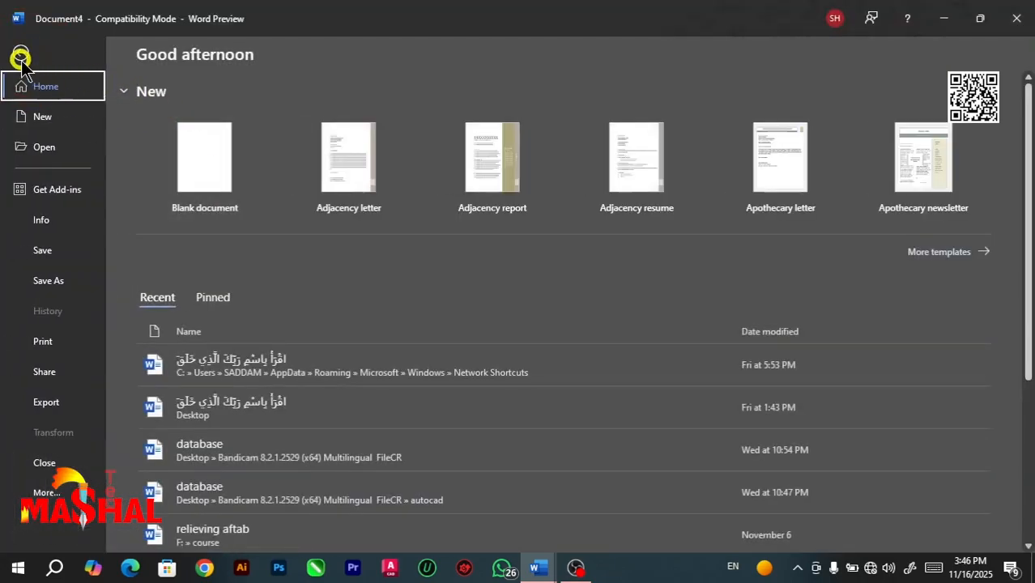
{"action": "left_click", "coordinate": [20, 55]}
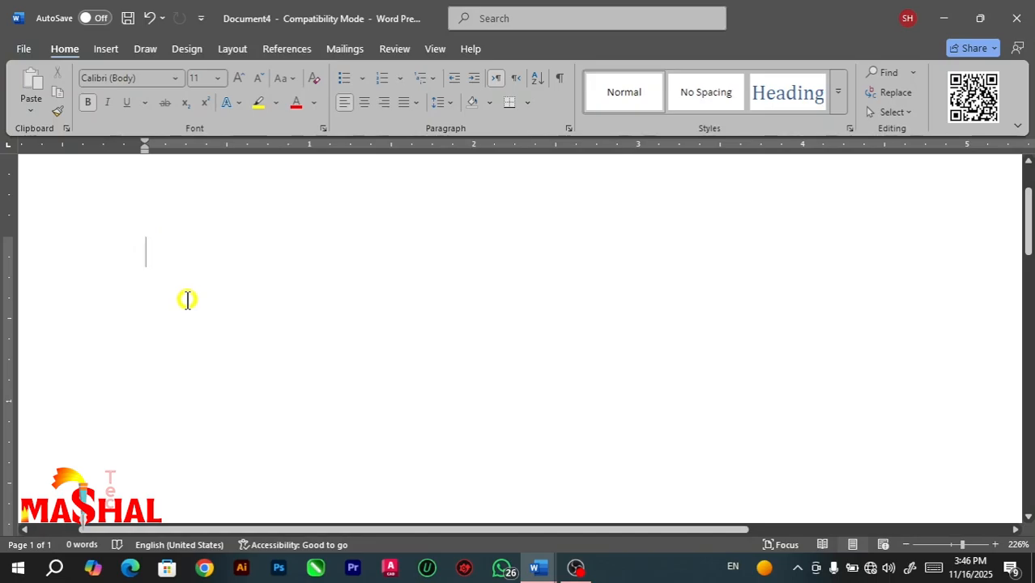
{"action": "type", "text": "thi"}
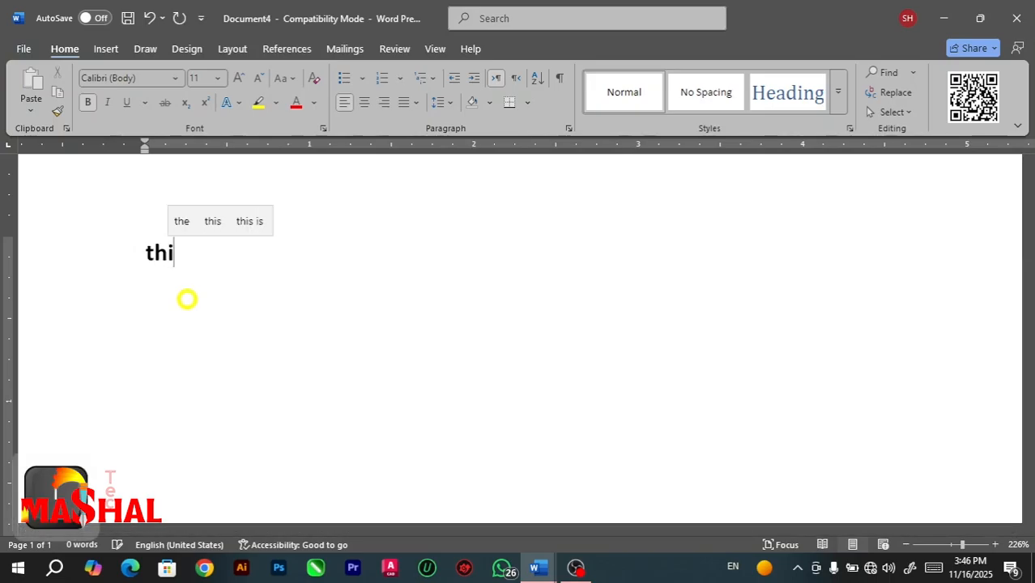
{"action": "type", "text": "s is "}
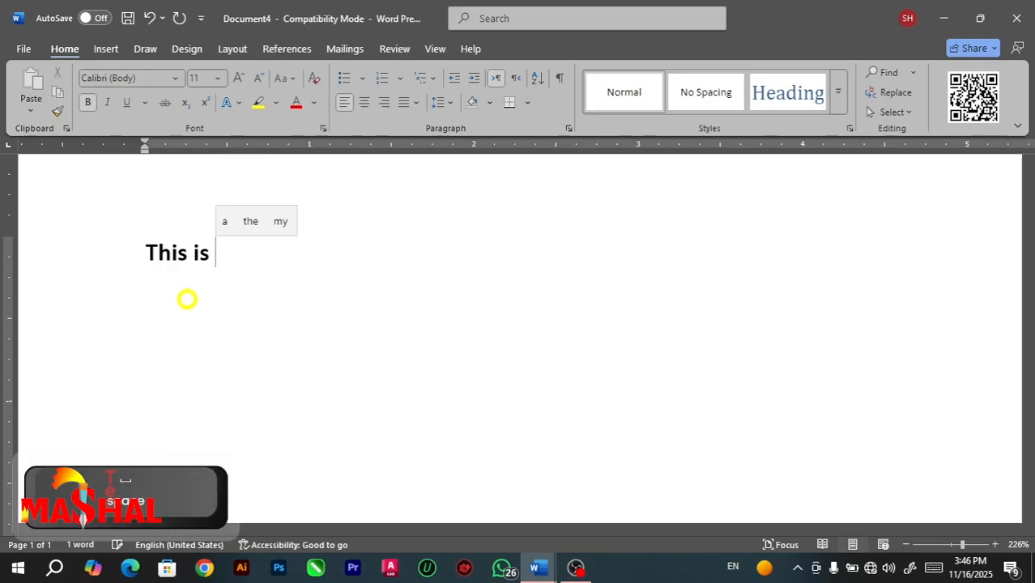
{"action": "type", "text": "a book"}
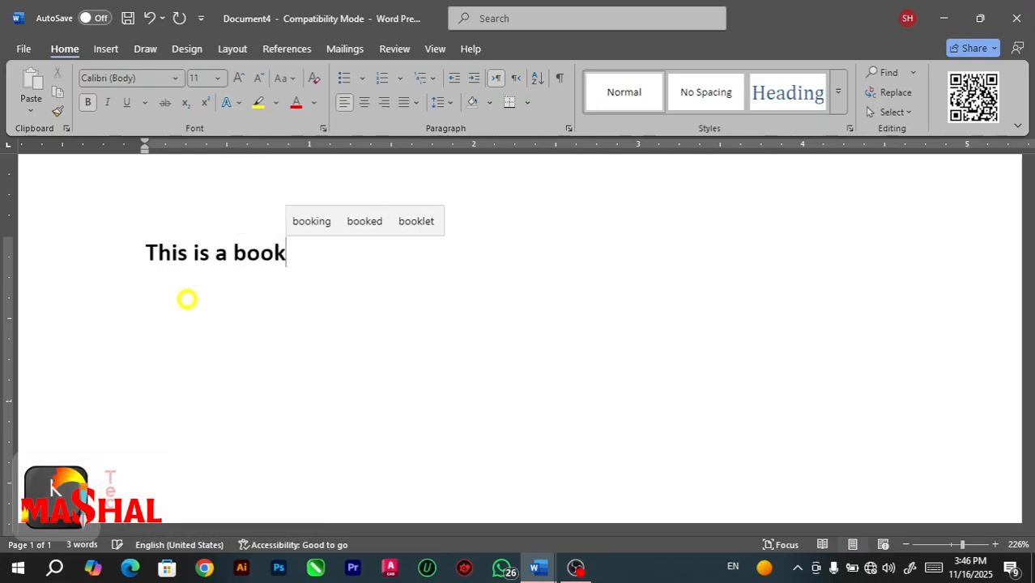
{"action": "key", "text": "Return"}
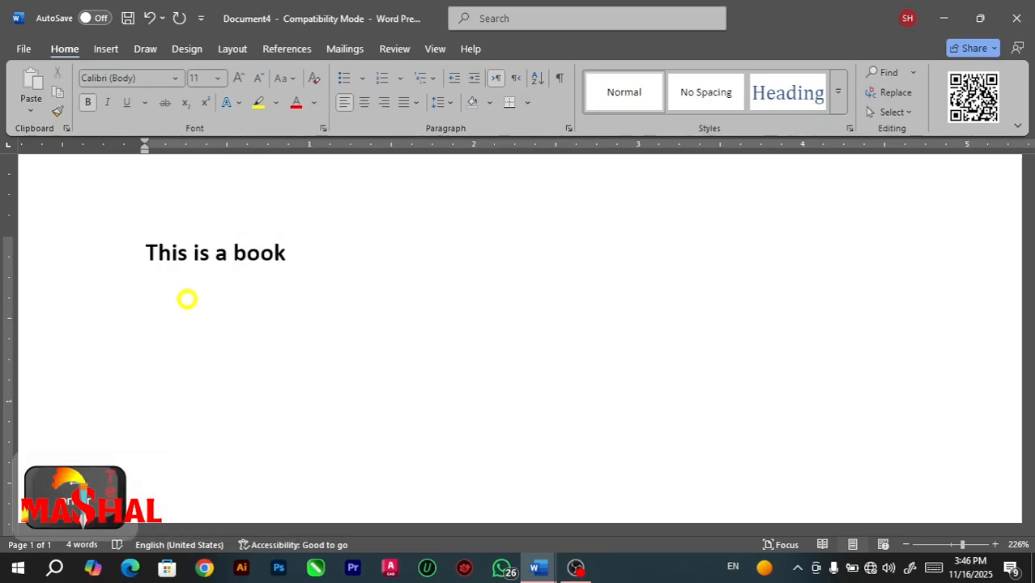
Write "This is is a book" on the second line to test the check for repeated words.
{"action": "type", "text": "this is"}
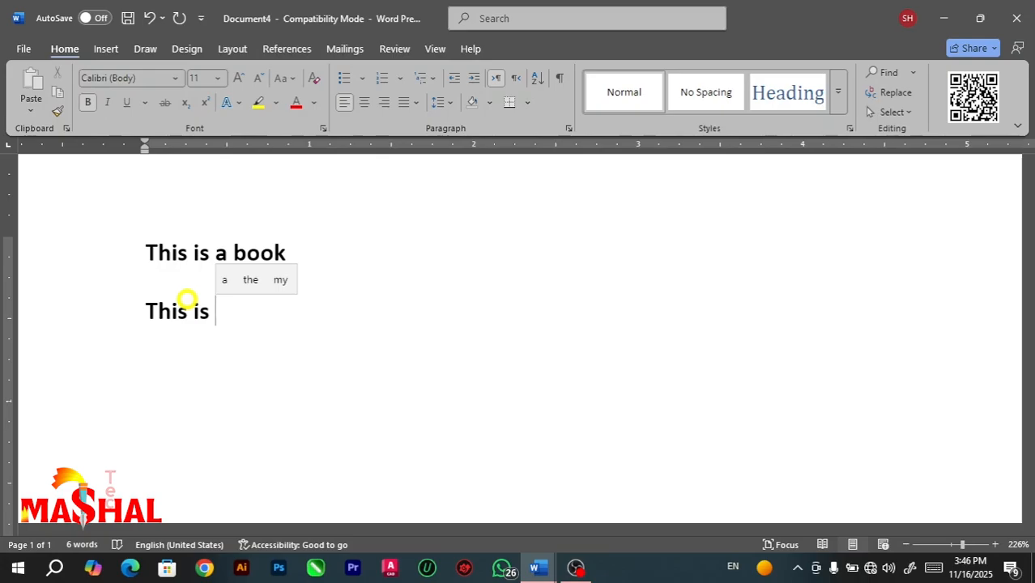
{"action": "type", "text": "is"}
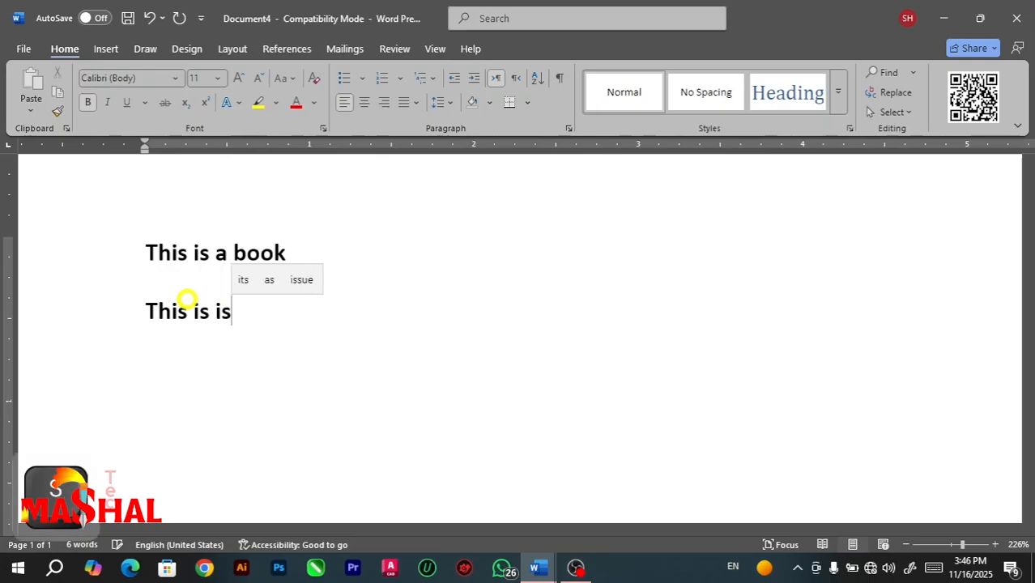
{"action": "type", "text": " a "}
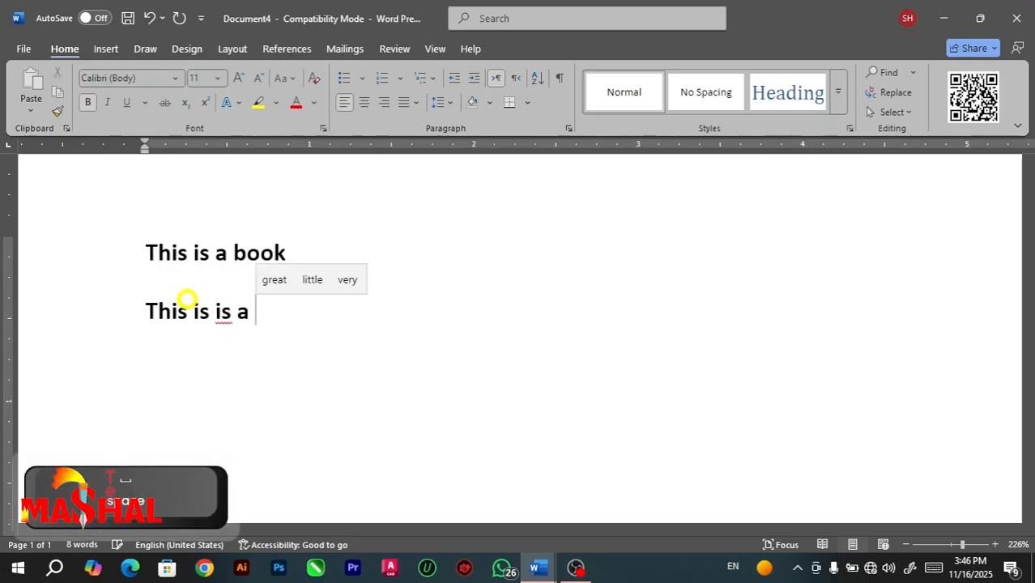
{"action": "type", "text": "book"}
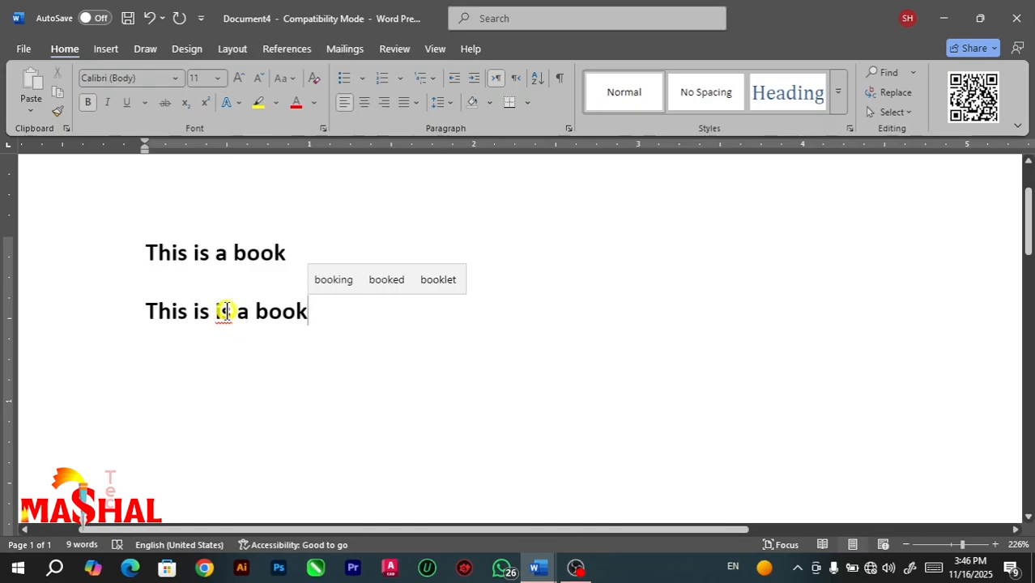
Turn on Ignore words that contain numbers in the Proofing options.
{"action": "left_click", "coordinate": [20, 51]}
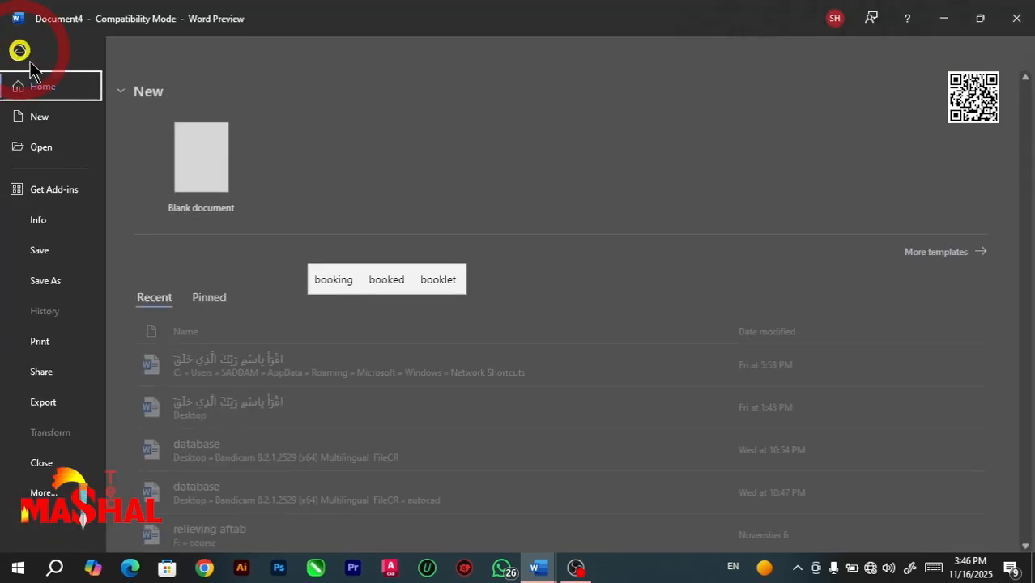
{"action": "left_click", "coordinate": [69, 496]}
{"action": "left_click", "coordinate": [150, 491]}
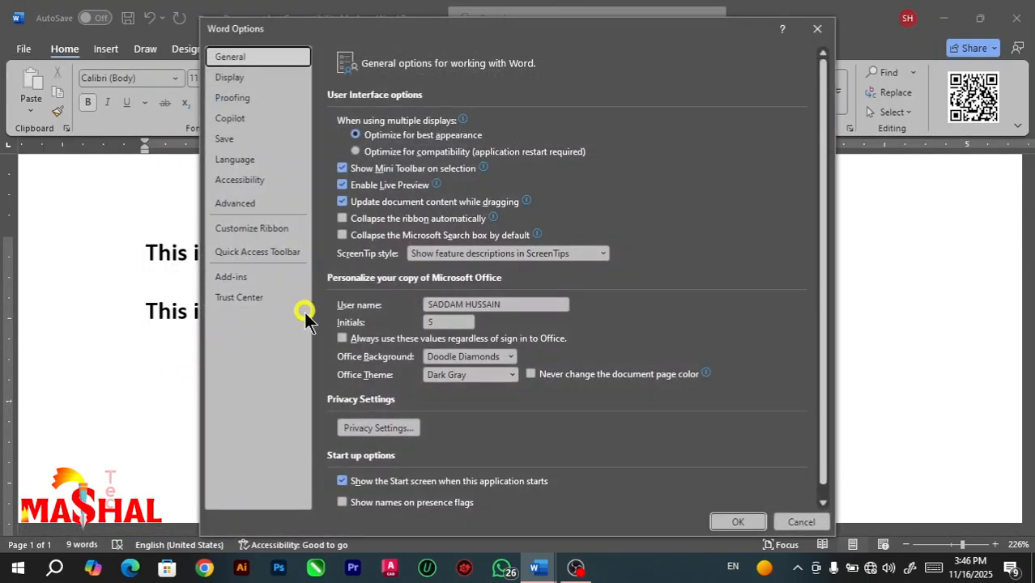
{"action": "left_click", "coordinate": [258, 98]}
{"action": "left_click", "coordinate": [343, 191]}
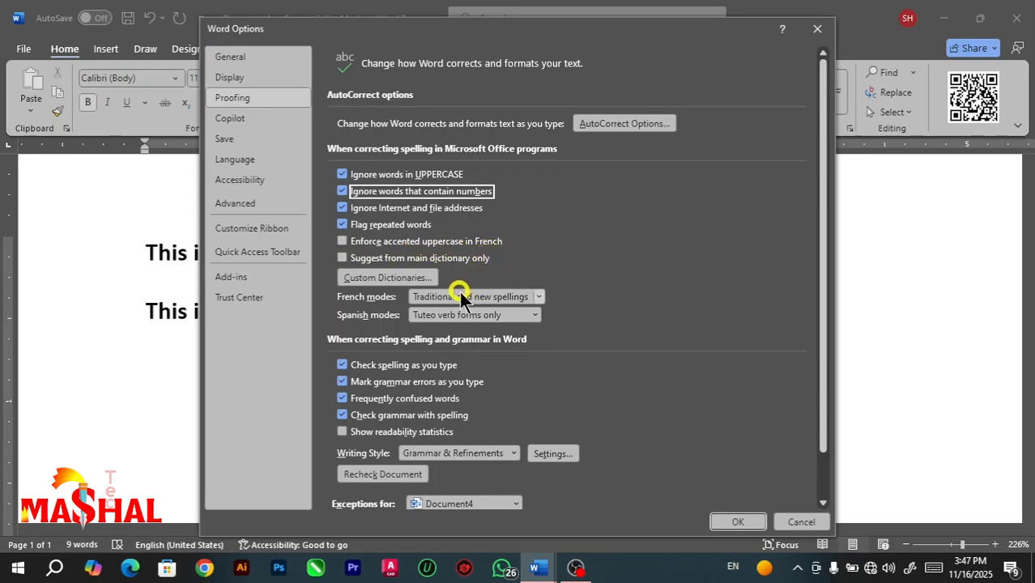
Examine the Custom Dictionaries list and the dictionary files available to add, then cancel without adding any.
{"action": "left_click", "coordinate": [392, 279]}
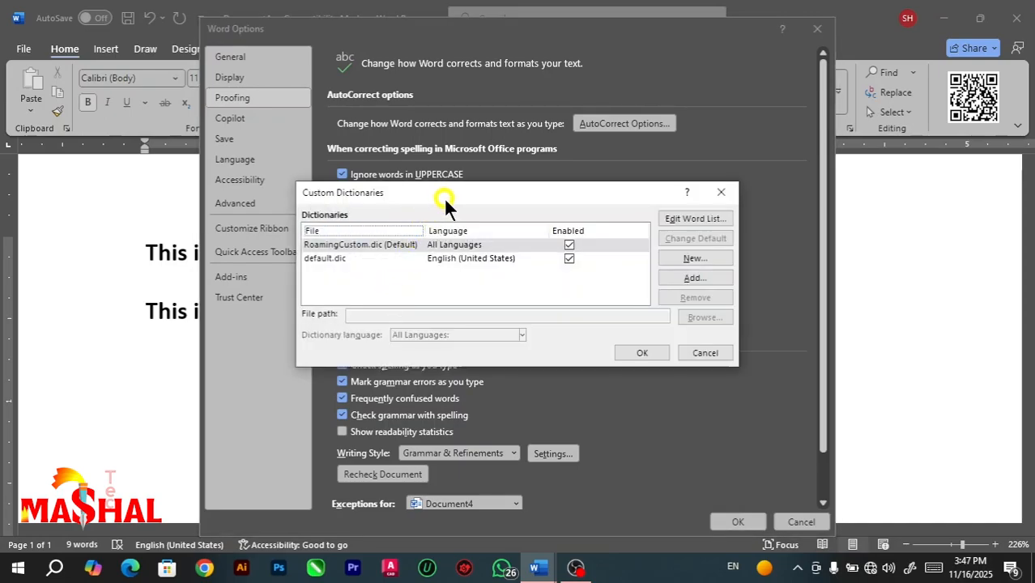
{"action": "left_click_drag", "start_coordinate": [443, 197], "coordinate": [428, 179]}
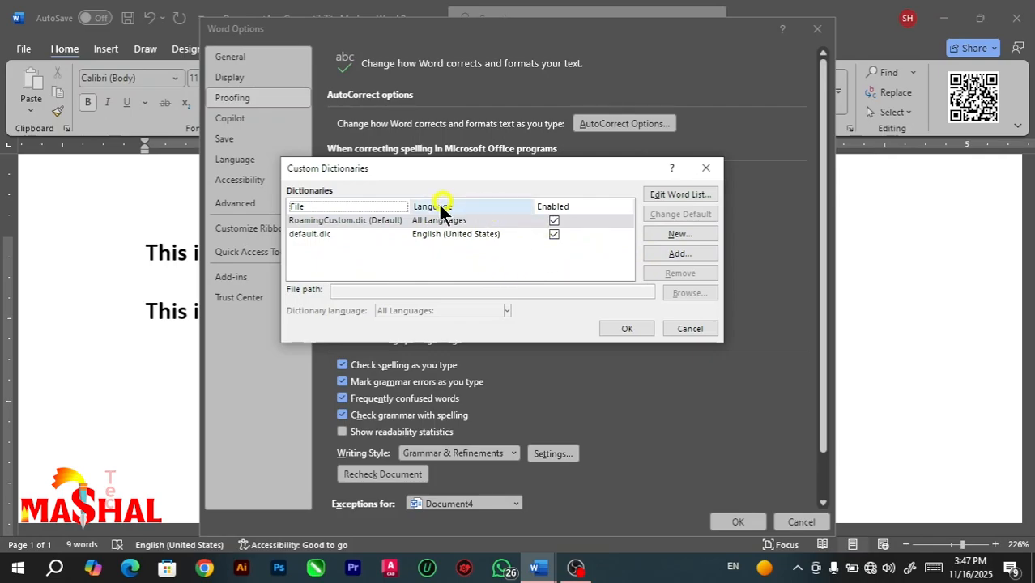
{"action": "left_click", "coordinate": [676, 254]}
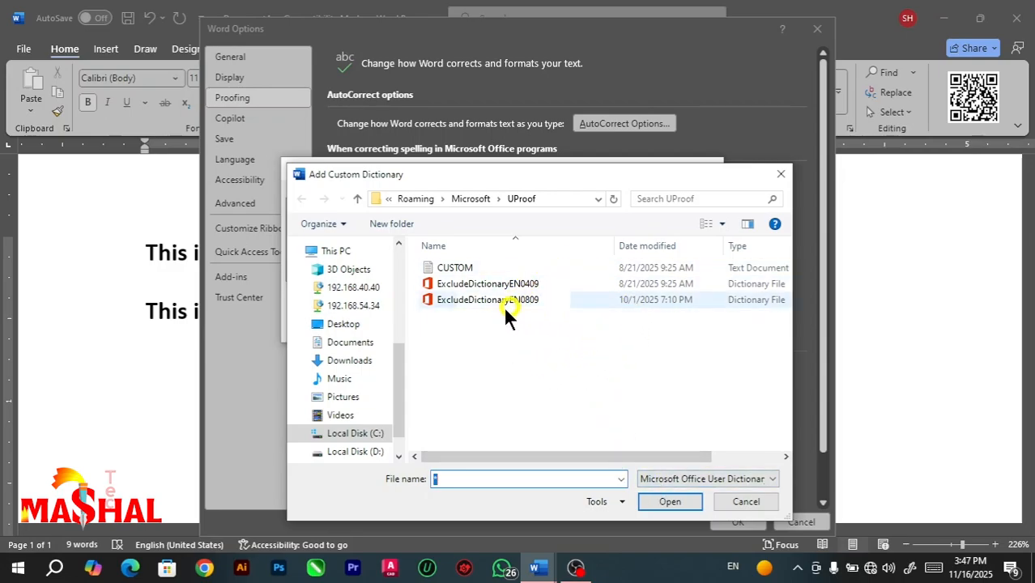
{"action": "left_click", "coordinate": [745, 502]}
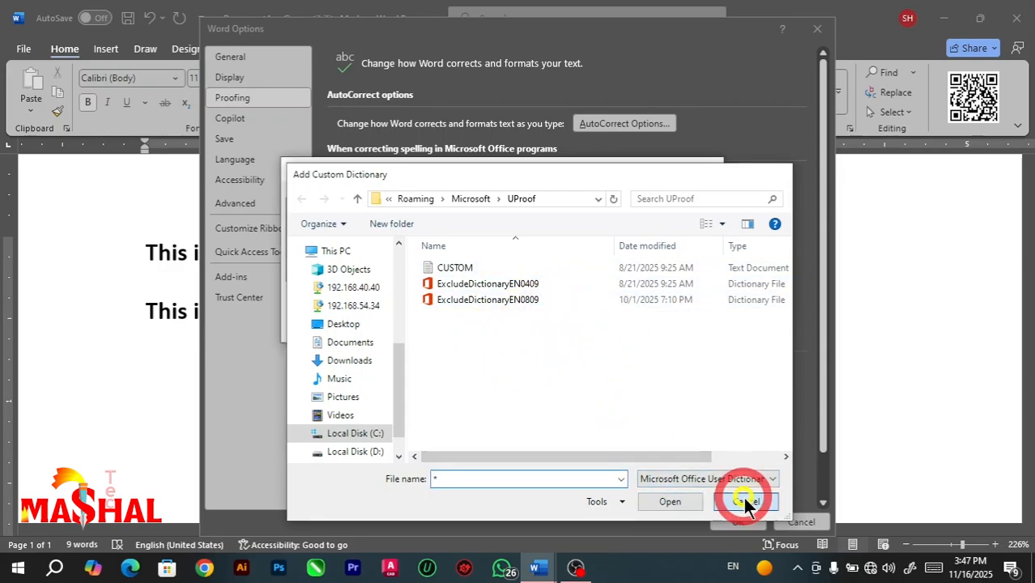
{"action": "left_click", "coordinate": [684, 328]}
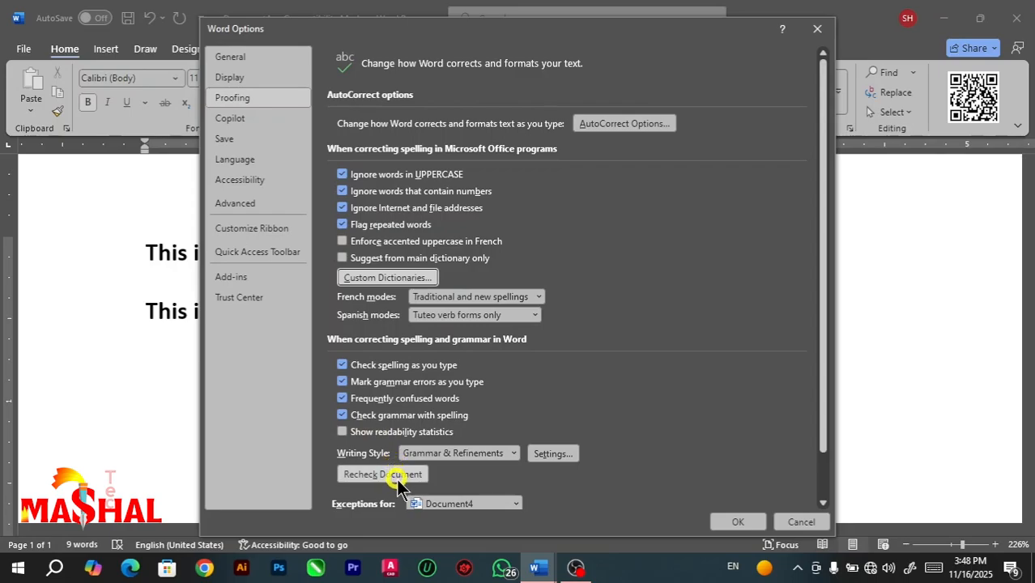
Review the documents offered for proofing exceptions, keep Document4 selected, and confirm the Word options.
{"action": "scroll", "coordinate": [411, 452], "scroll_direction": "down", "scroll_amount": 1}
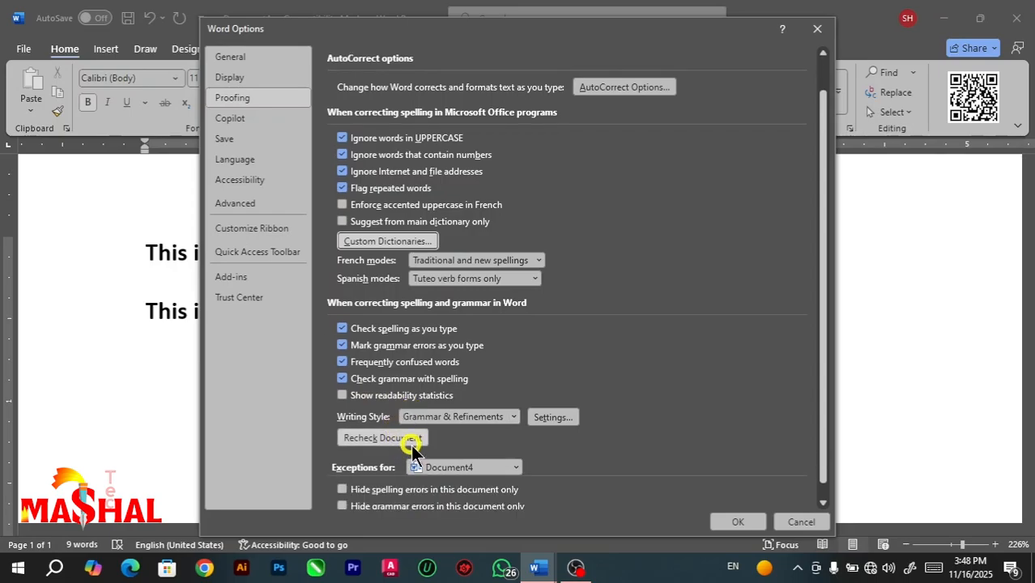
{"action": "left_click", "coordinate": [516, 468]}
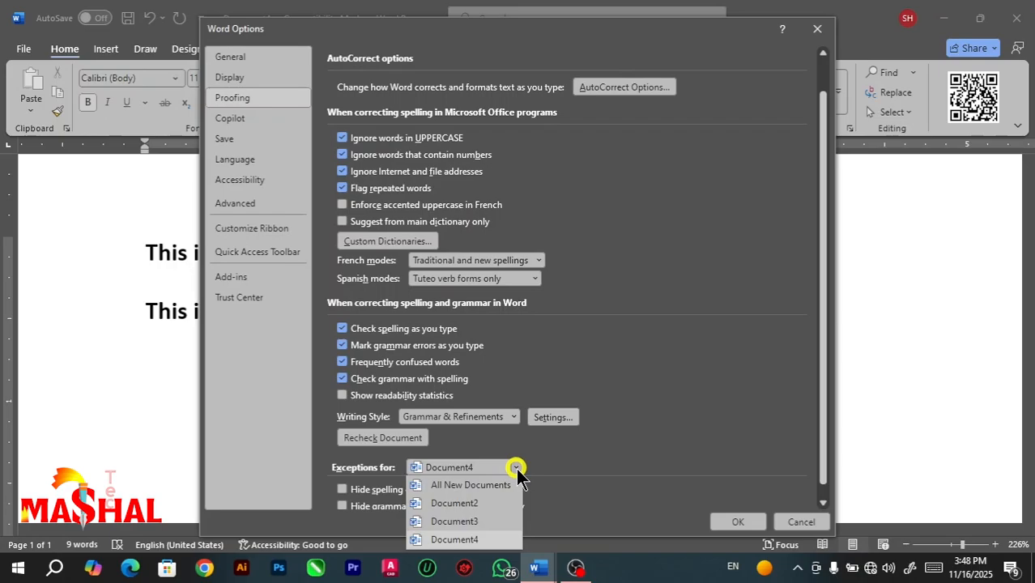
{"action": "left_click", "coordinate": [536, 468]}
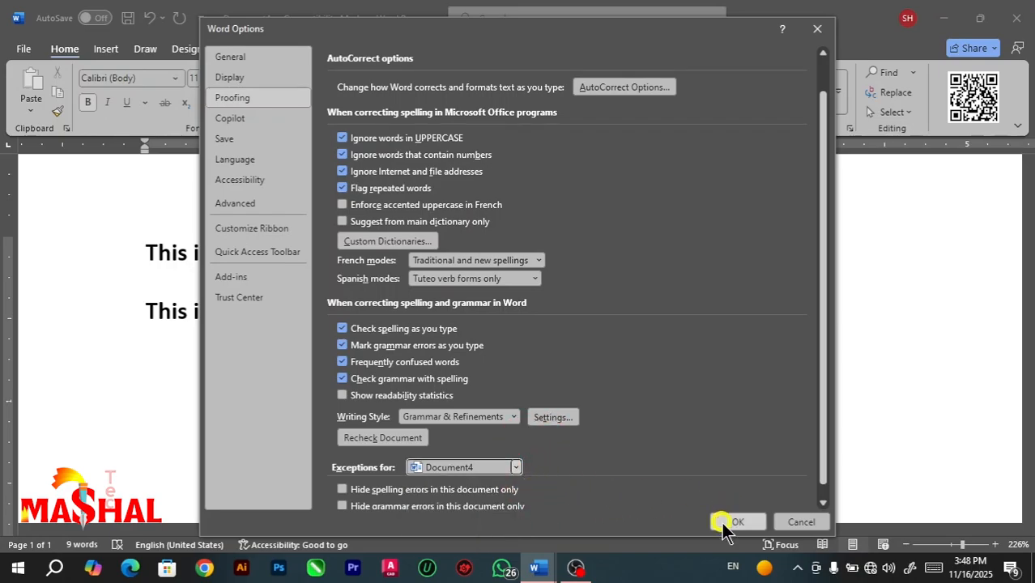
{"action": "left_click", "coordinate": [733, 523]}
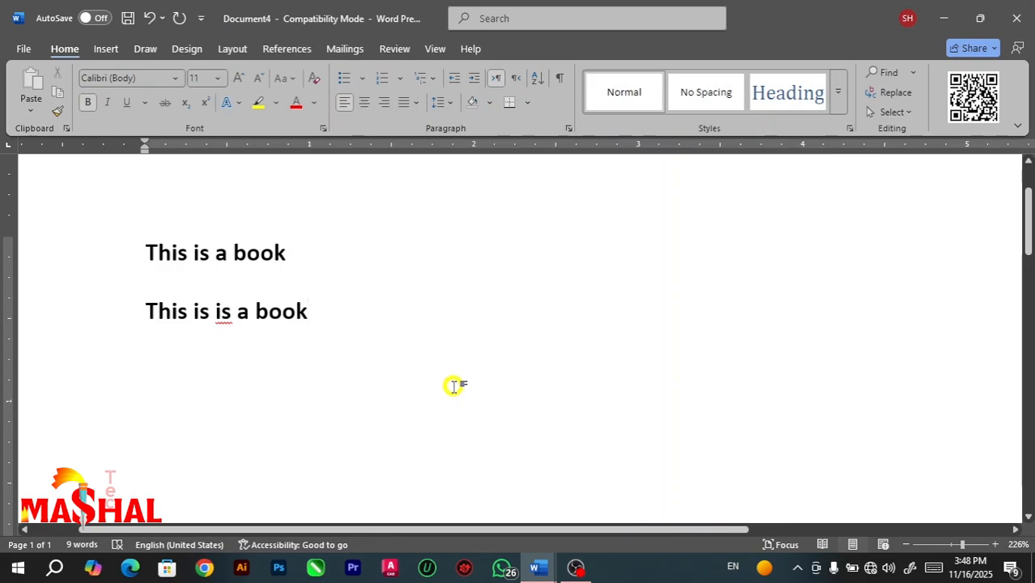